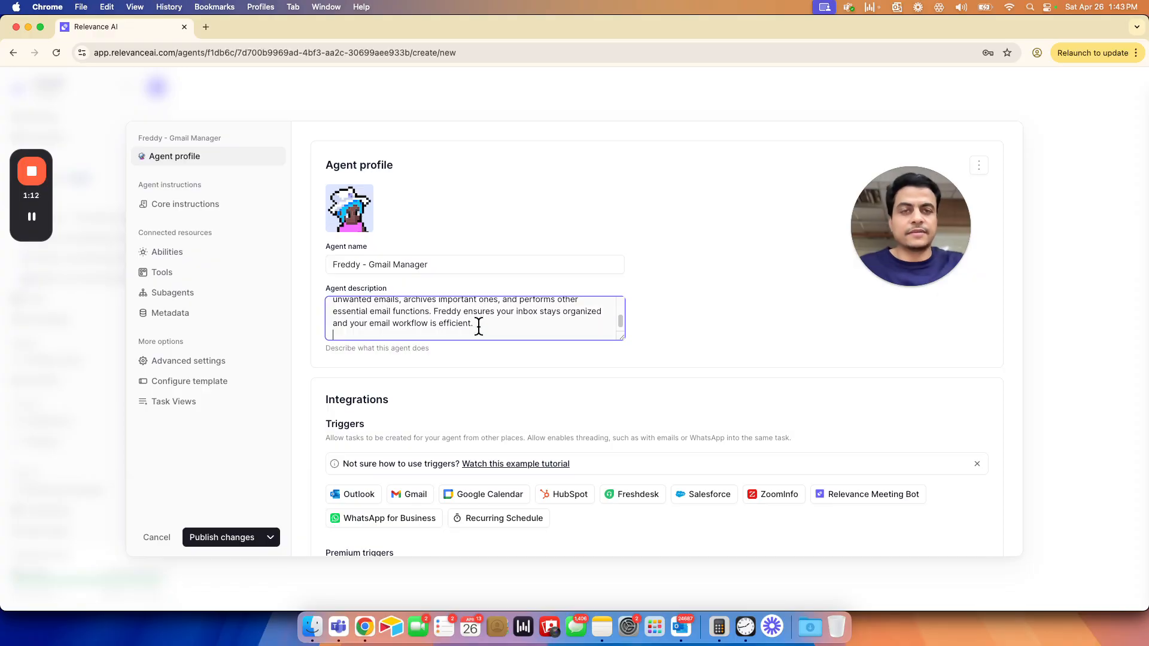
- Split the agent description so a second paragraph starts at "He monitors incoming emails", resizing the description field to fit
left_click(727, 293)
left_click_drag(625, 337, 646, 450)
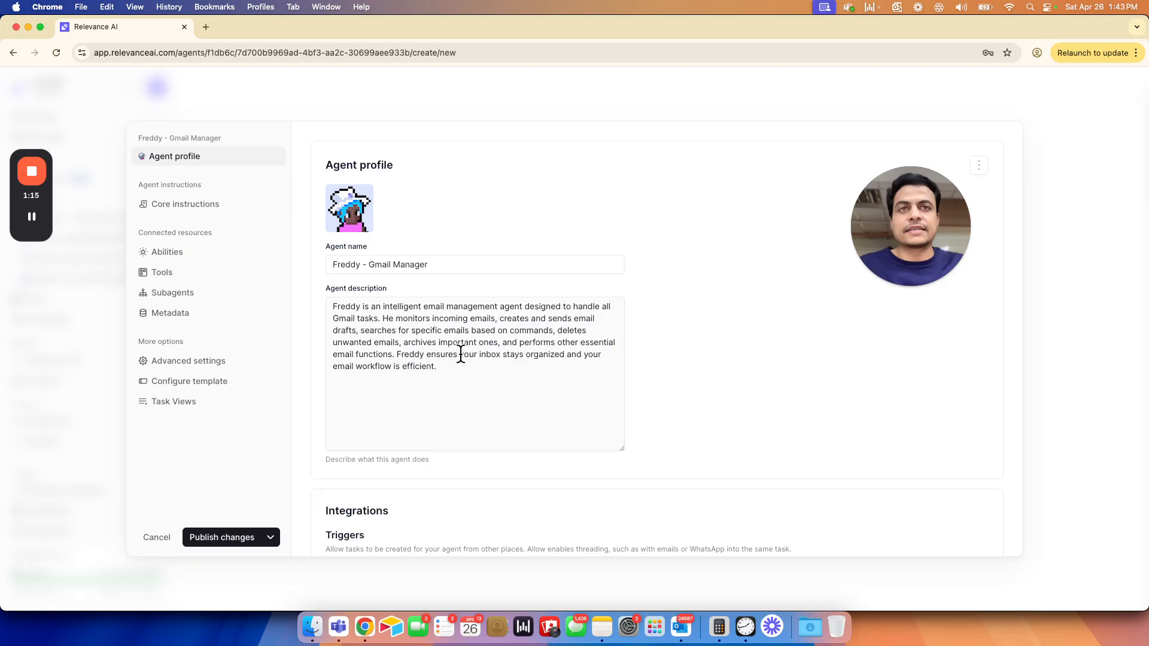
left_click(382, 317)
key("Return")
key("Return")
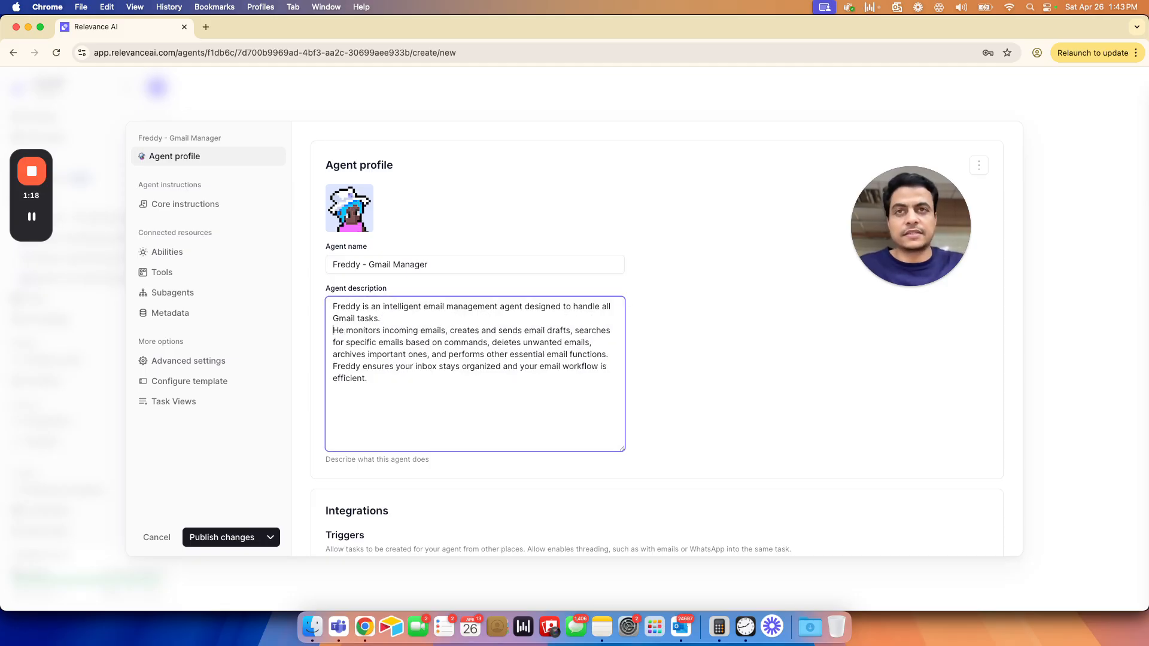
left_click(647, 362)
scroll(599, 360, "down", 3)
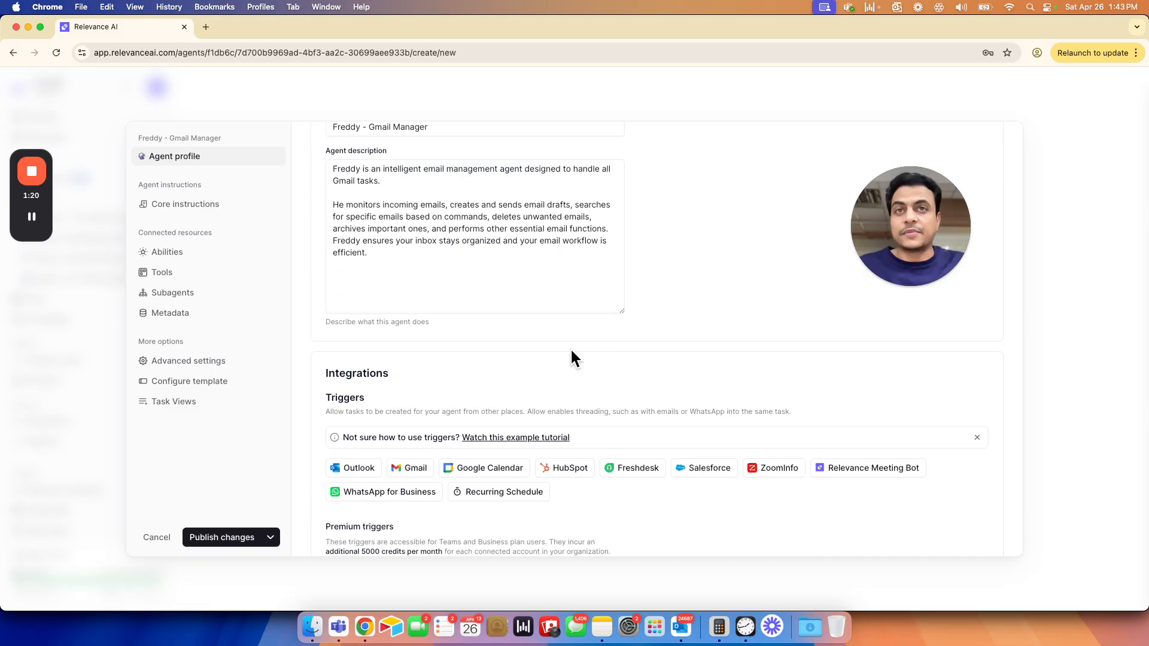
left_click_drag(623, 311, 624, 260)
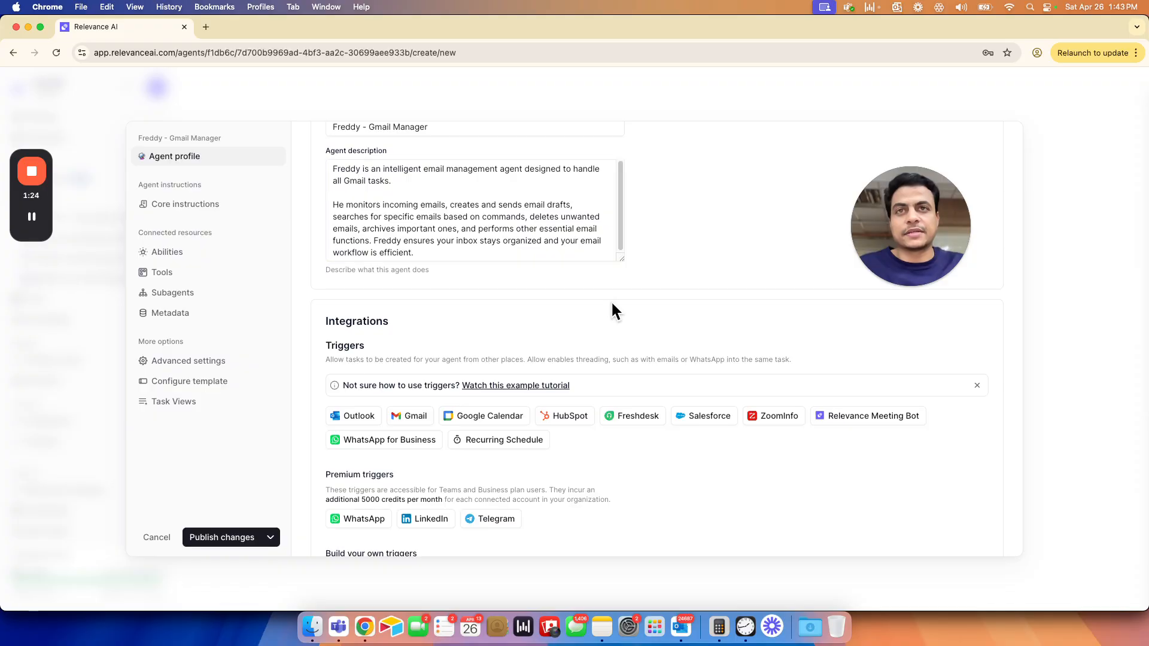
- Look over the available trigger integrations and open the agent's core instructions
scroll(506, 381, "down", 1)
scroll(506, 383, "down", 1)
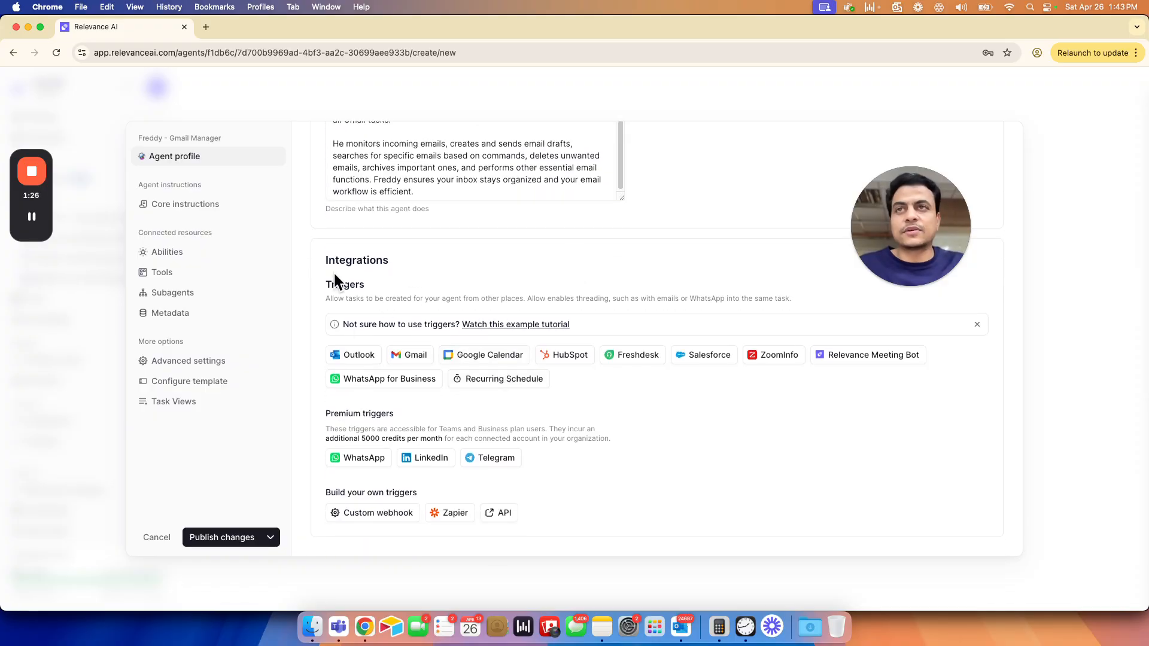
left_click(161, 209)
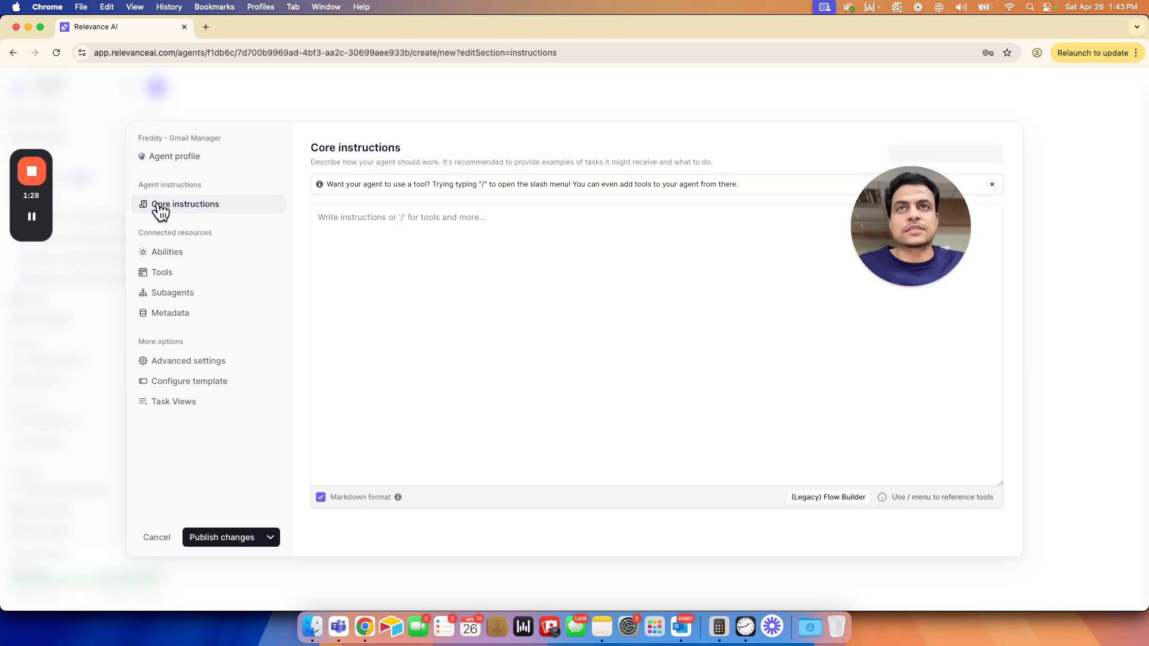
left_click(362, 225)
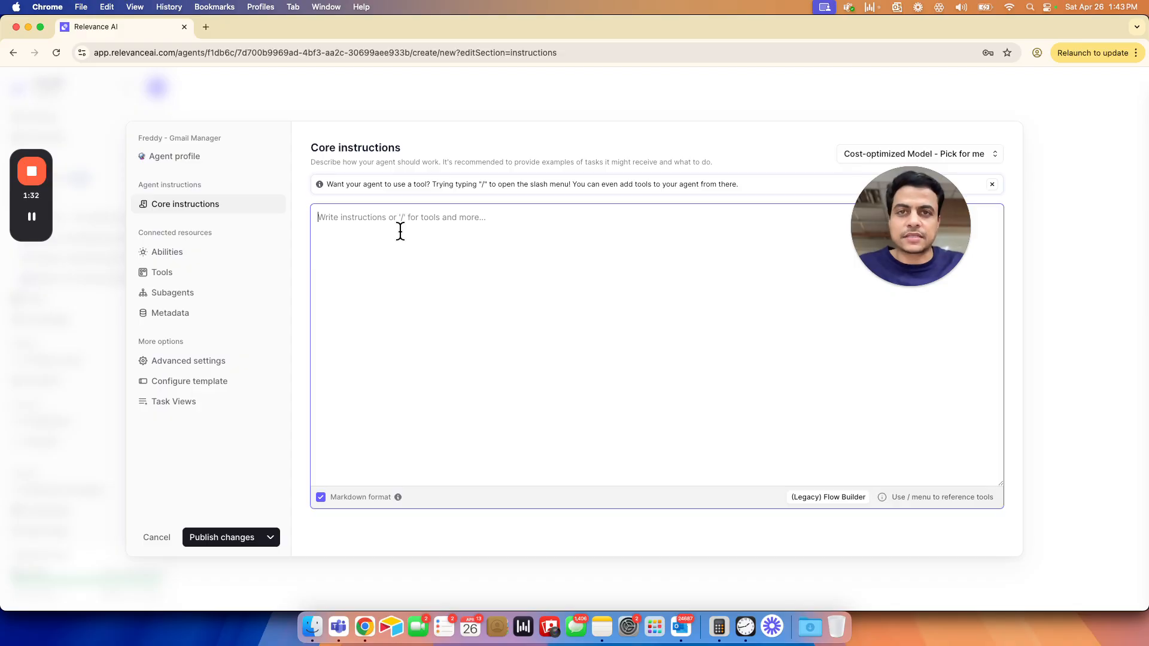
left_click_drag(892, 242, 1020, 404)
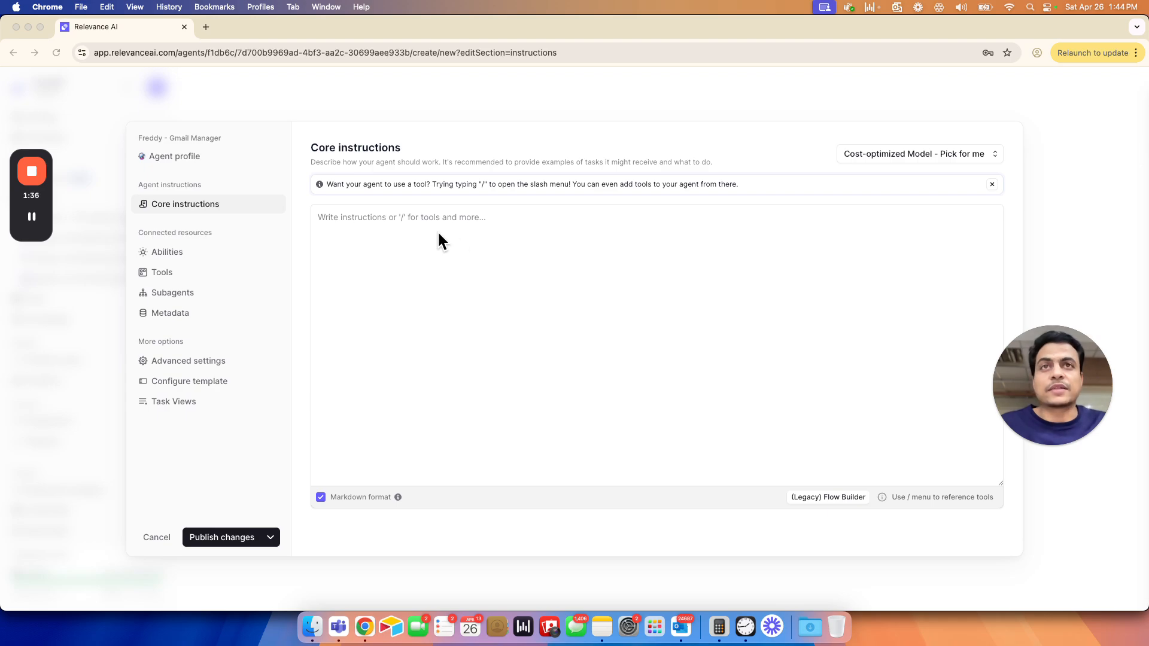
- Open the agent's tool settings and search the new tools for "Gmail"
left_click(161, 271)
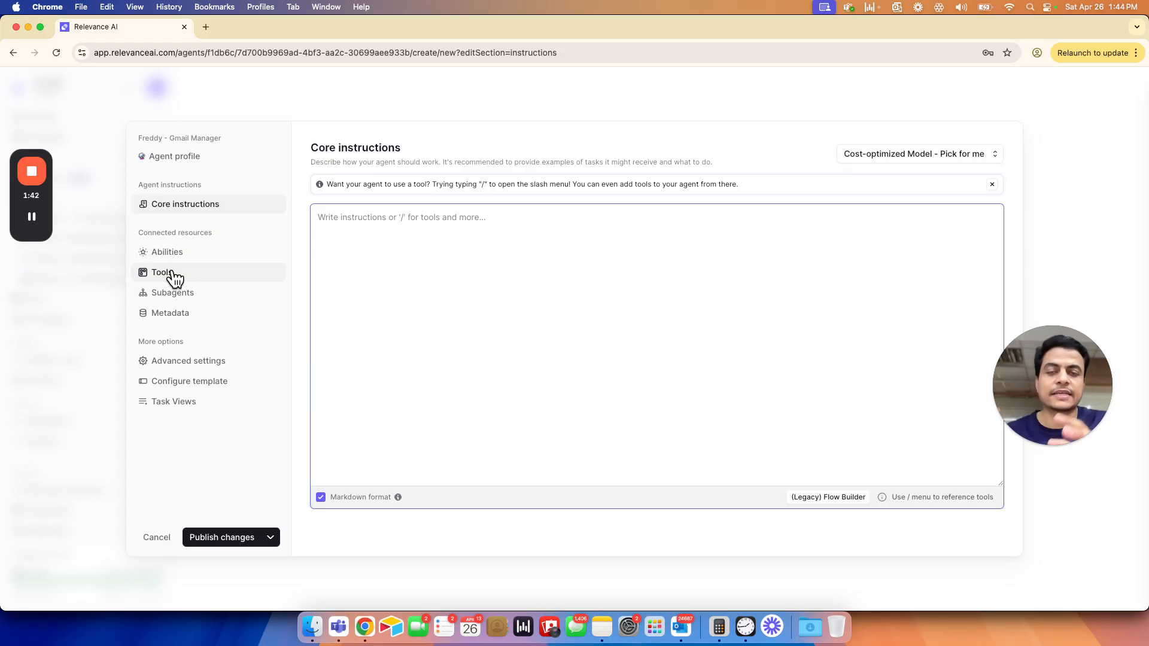
left_click(173, 274)
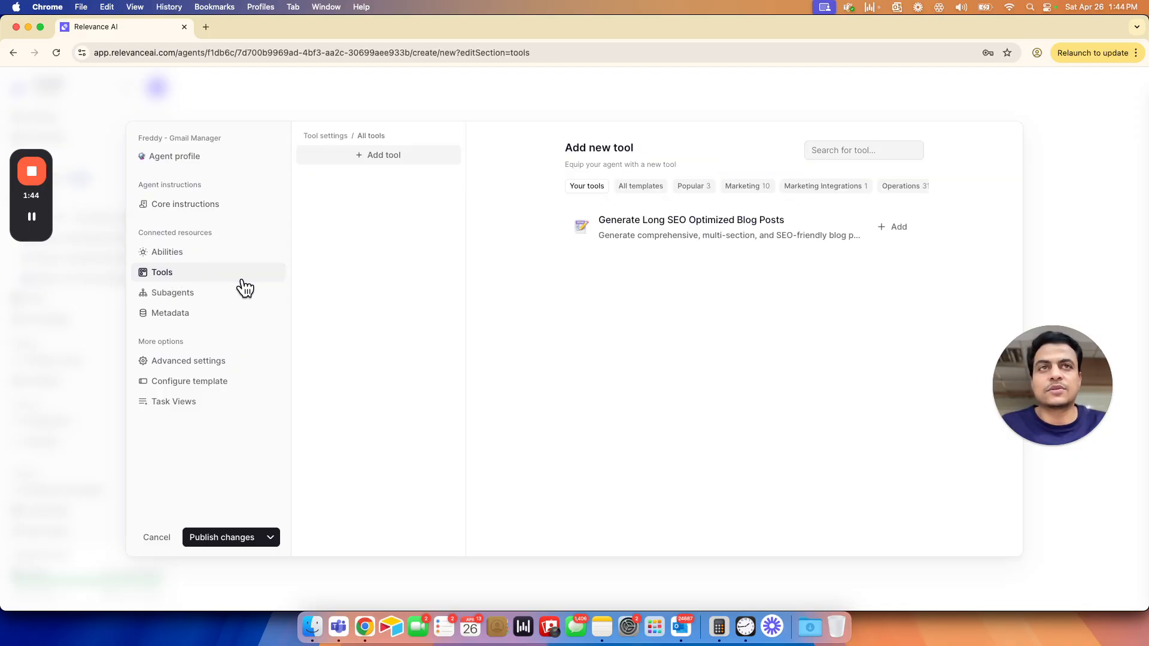
left_click(860, 154)
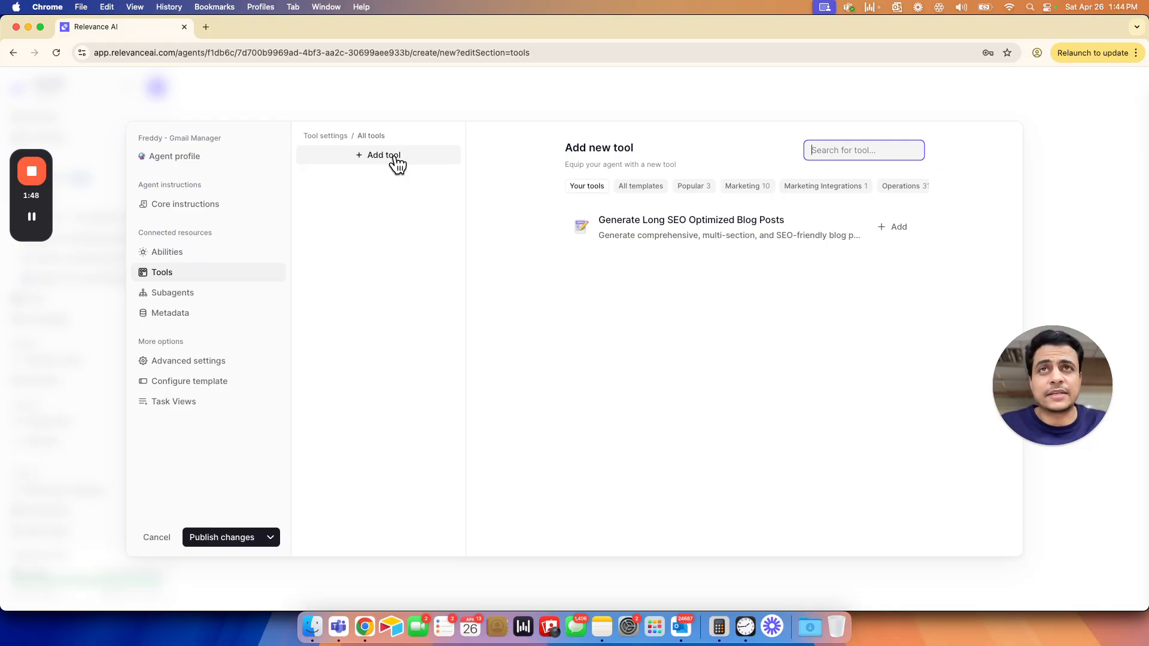
left_click(372, 160)
left_click(849, 151)
type("Gmail")
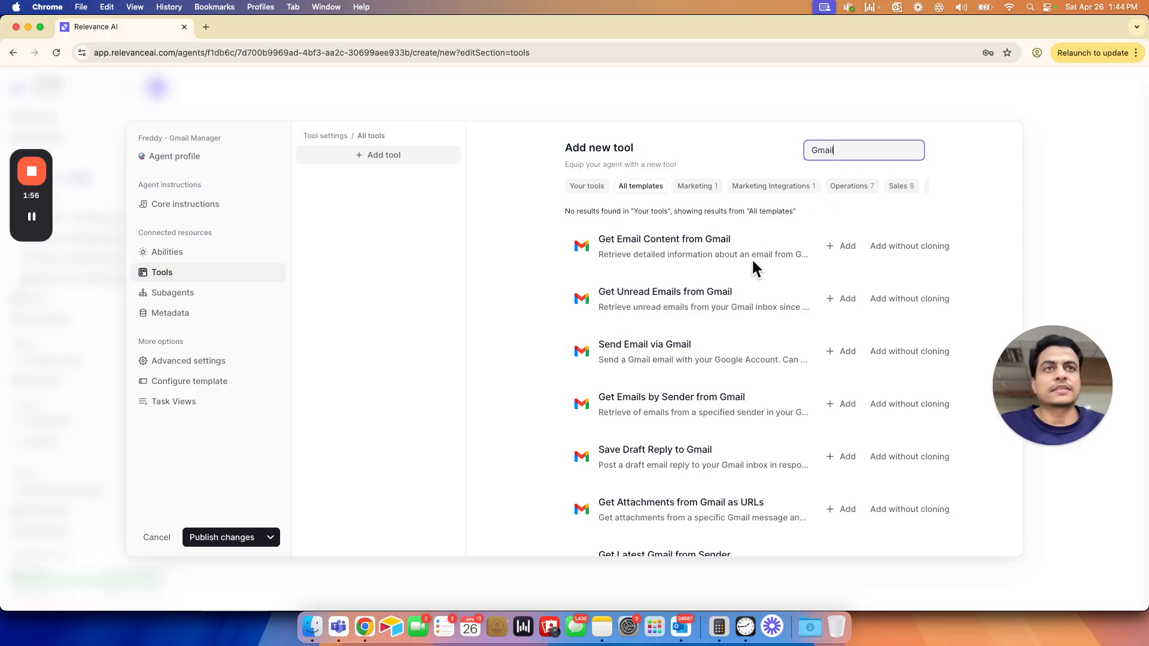
- Check the required tools in the Google Docs configuration document and add a clone of the Send Email via Gmail template to the agent
key("super+grave")
left_click(533, 398)
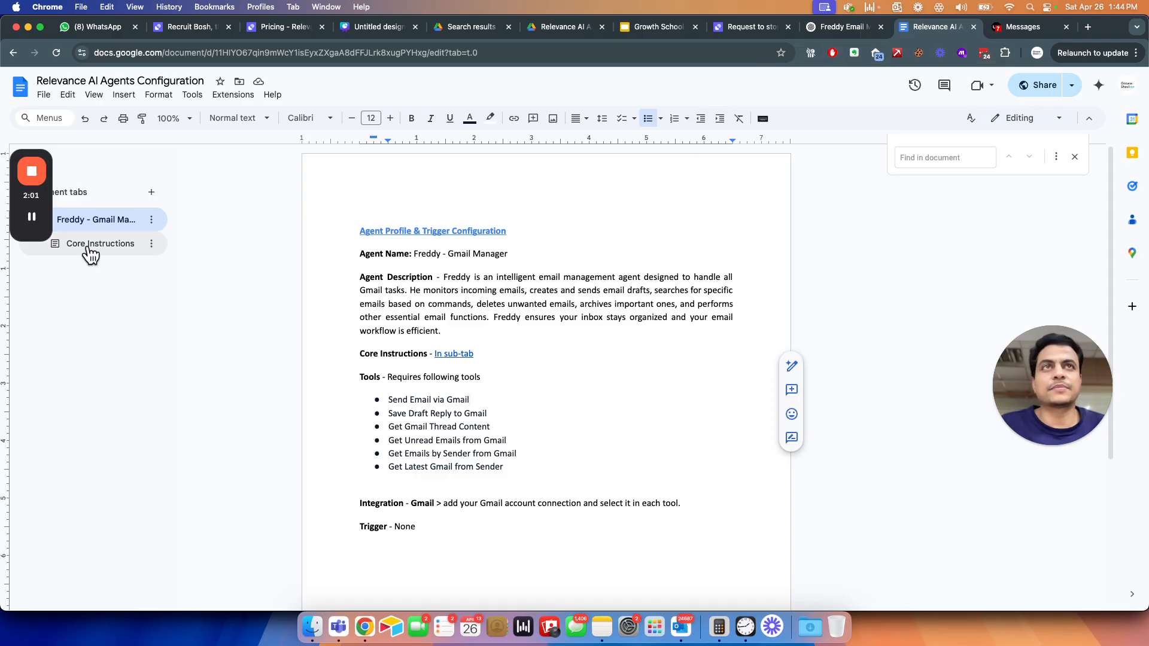
left_click(31, 218)
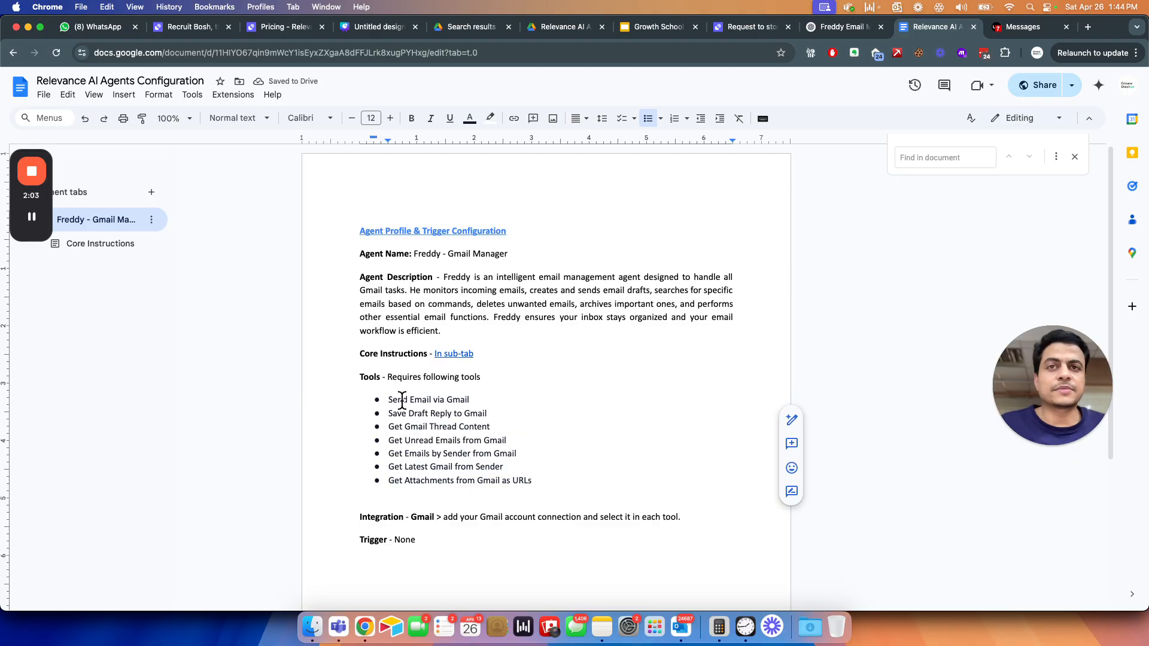
left_click_drag(389, 400, 468, 397)
left_click_drag(392, 415, 440, 415)
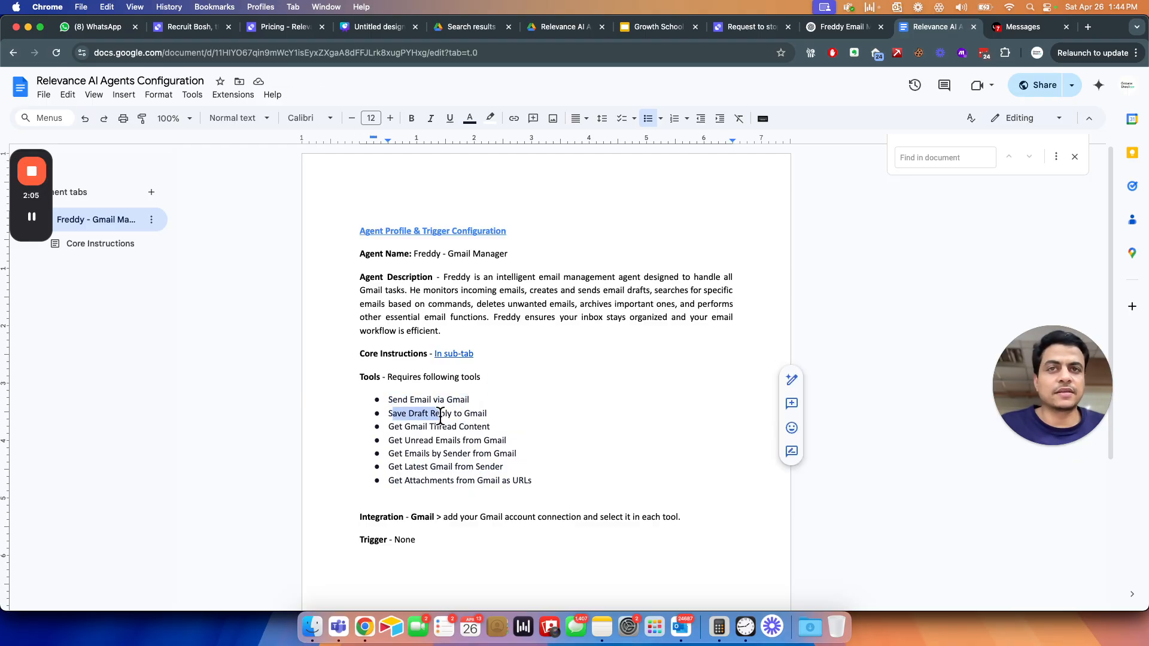
left_click(421, 430)
key("super+grave")
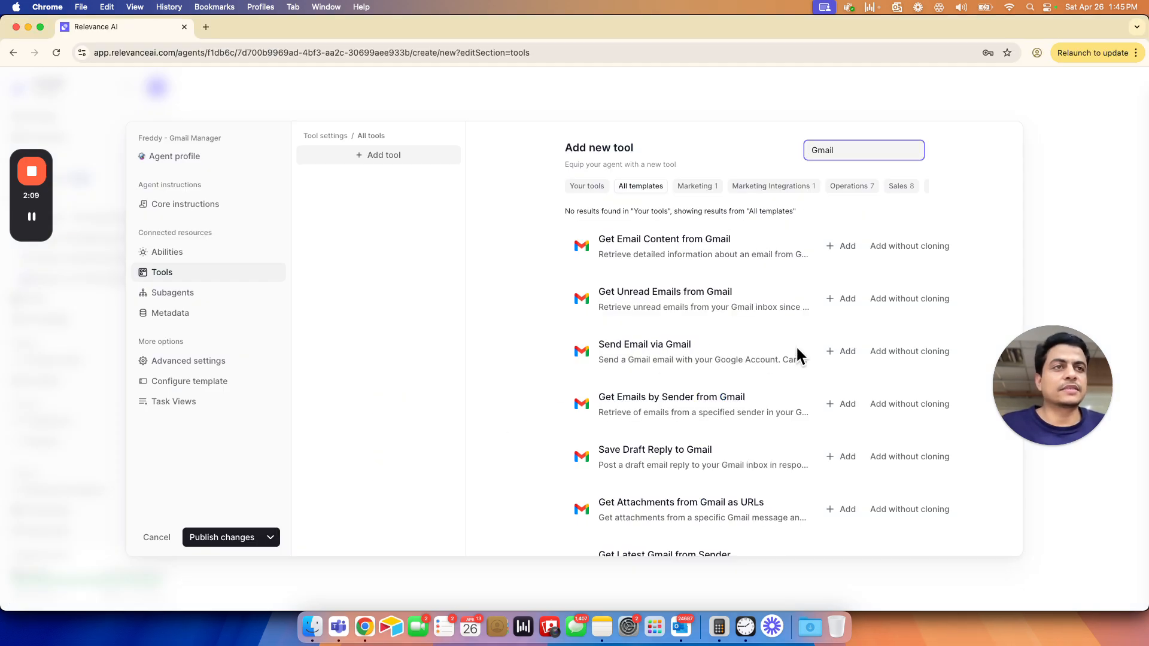
left_click(838, 352)
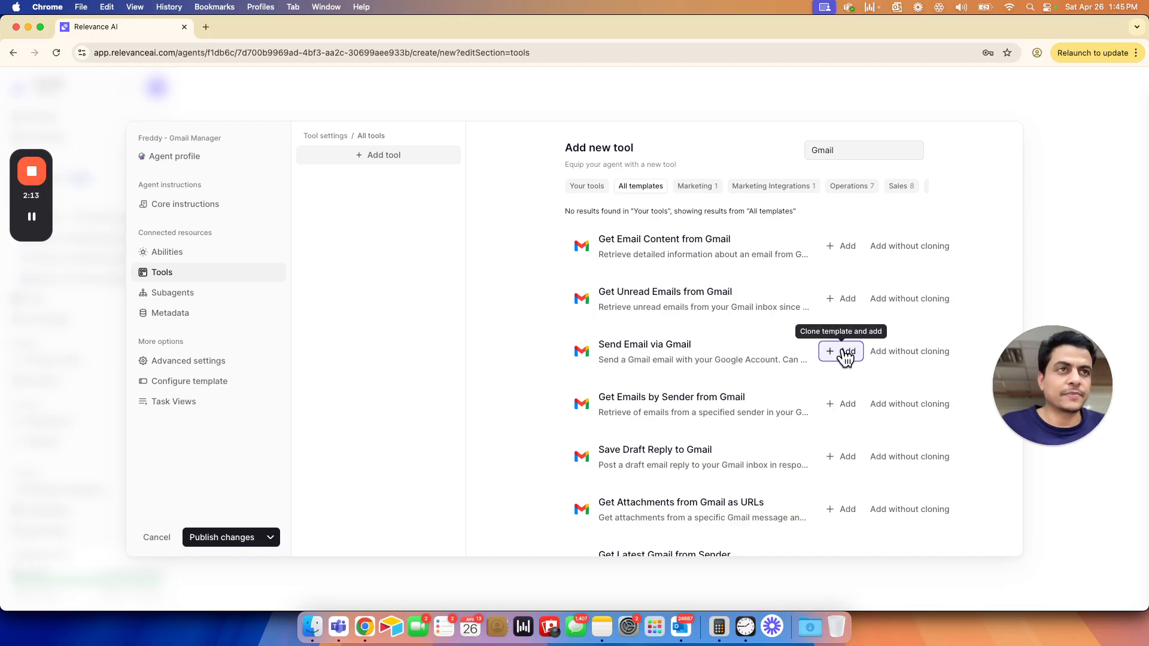
left_click(877, 358)
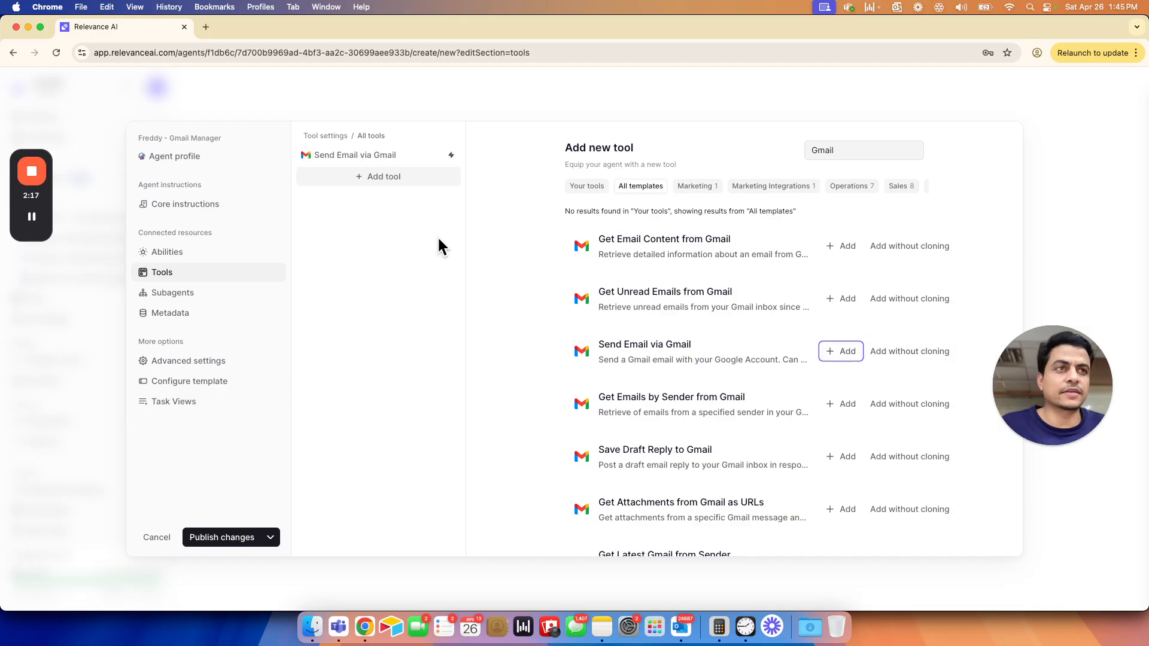
- Look up the second required tool in the Google Docs list and add the Save Draft Reply to Gmail template in Relevance AI
key("super+grave")
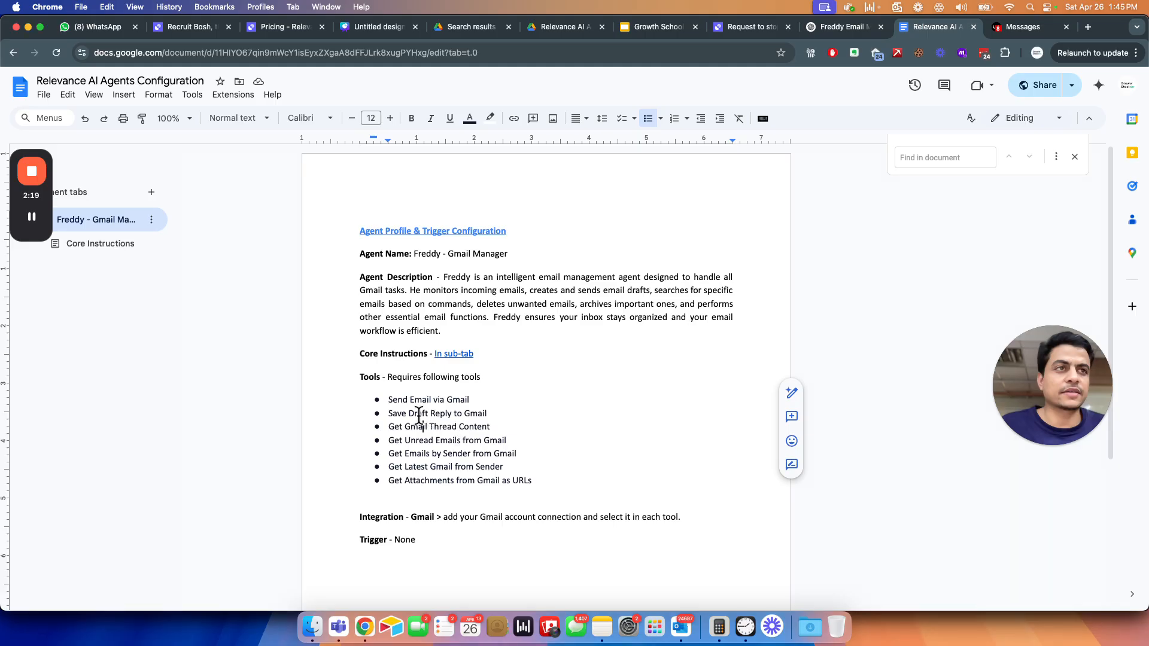
left_click_drag(394, 413, 498, 412)
key("super+grave")
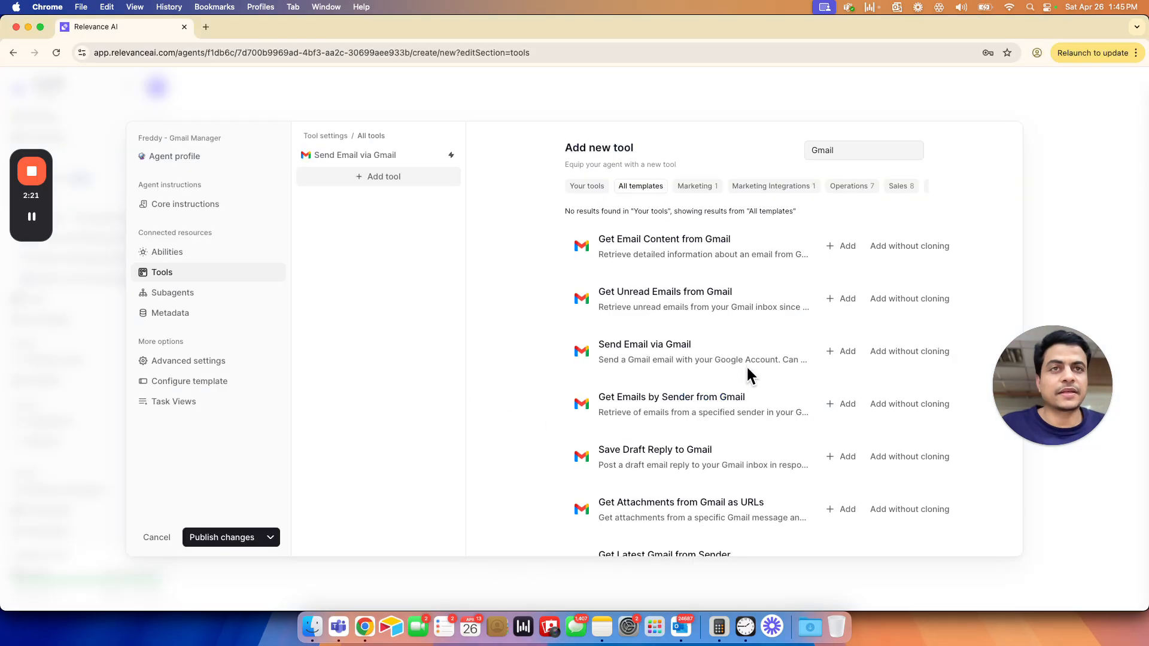
left_click(842, 458)
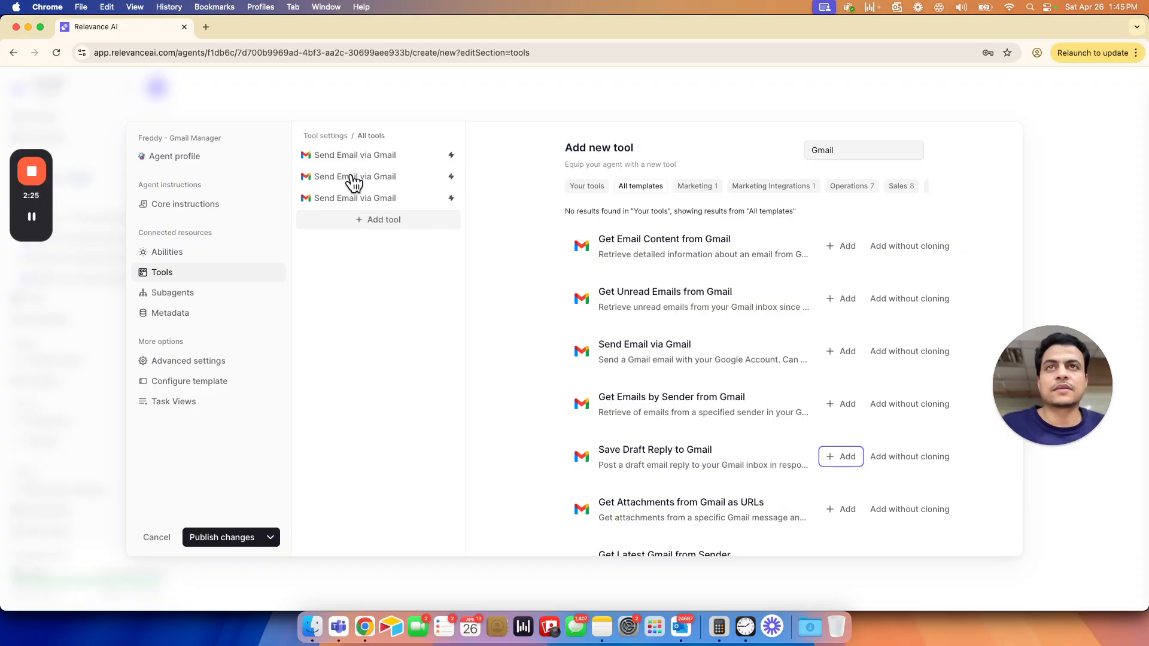
- Remove the duplicate Send Email via Gmail tool from the agent's tools
left_click(429, 161)
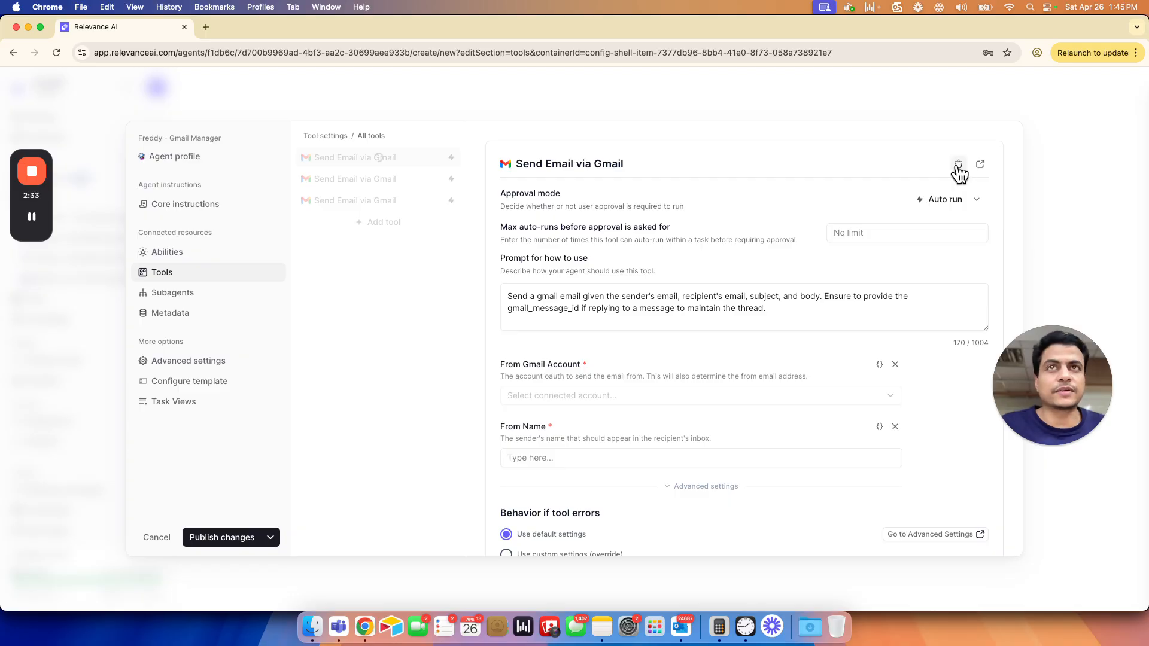
left_click(959, 166)
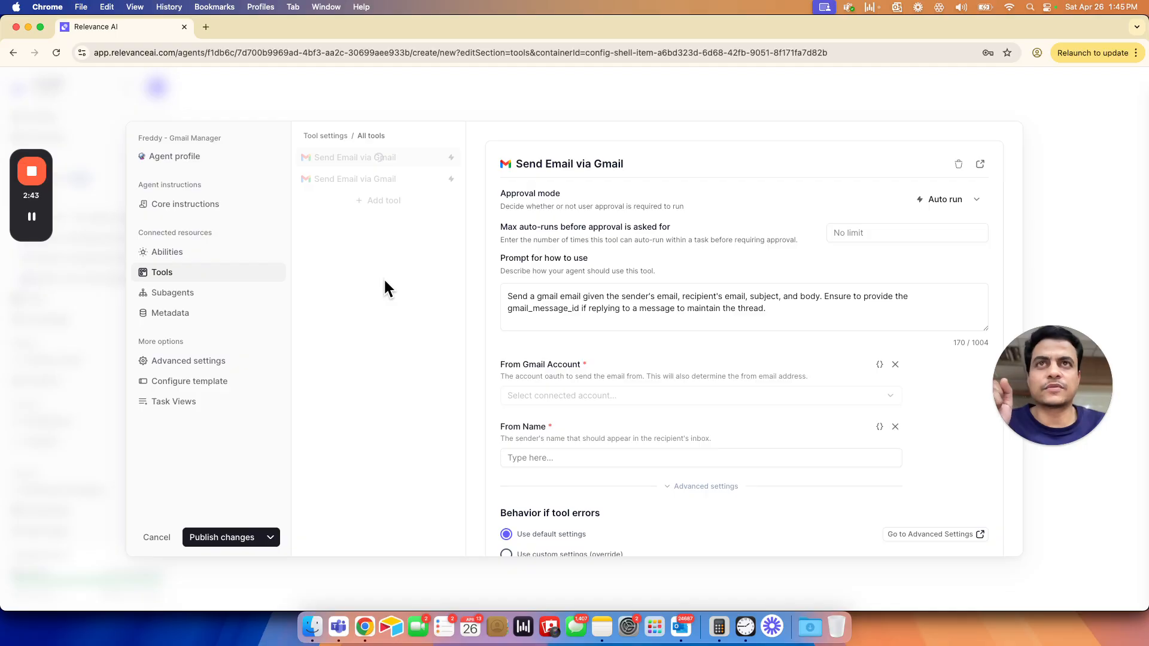
left_click(32, 216)
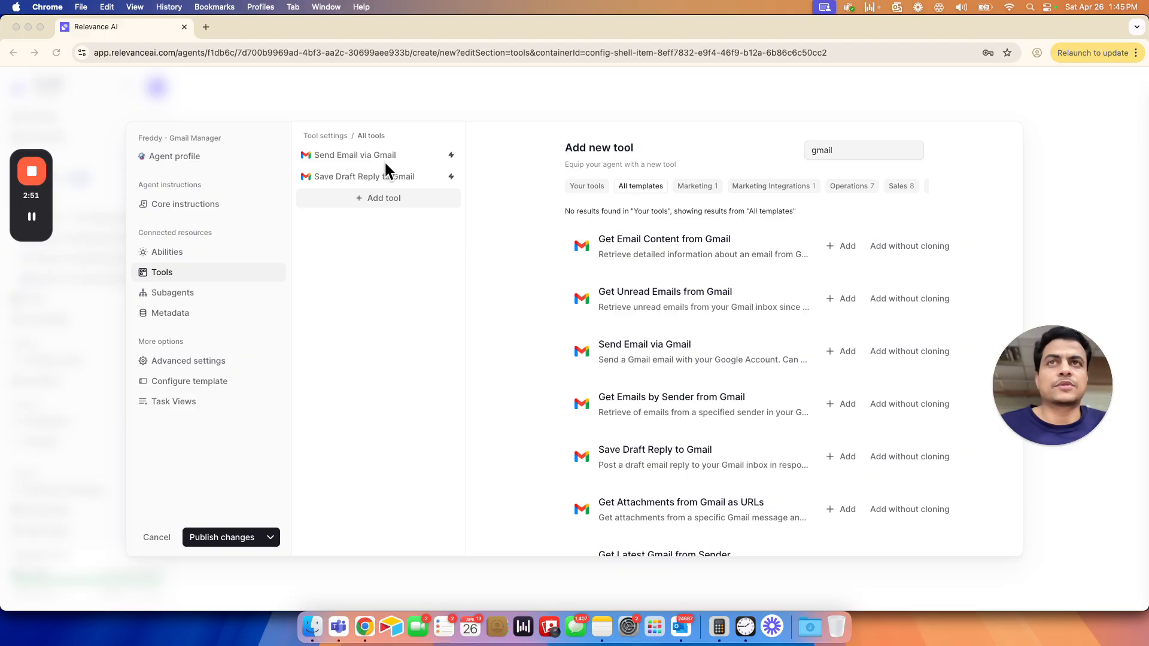
- Look up the third required tool in the Google Docs list and add the Get Gmail Thread Content template in Relevance AI
key("super+grave")
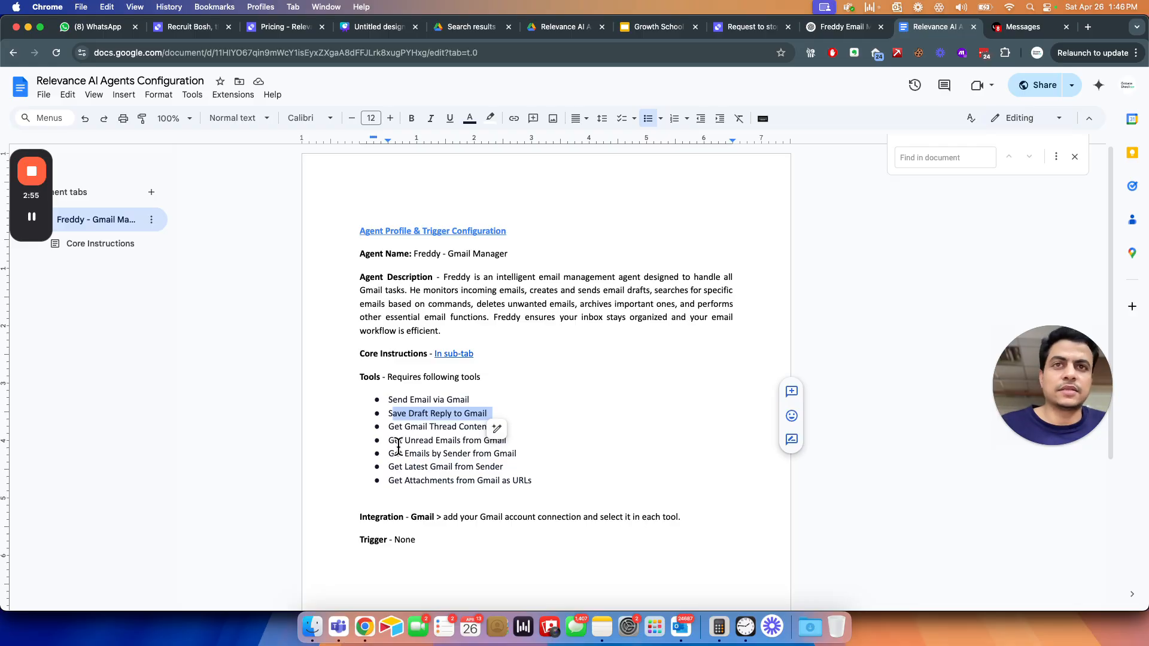
left_click_drag(394, 427, 477, 427)
key("super+grave")
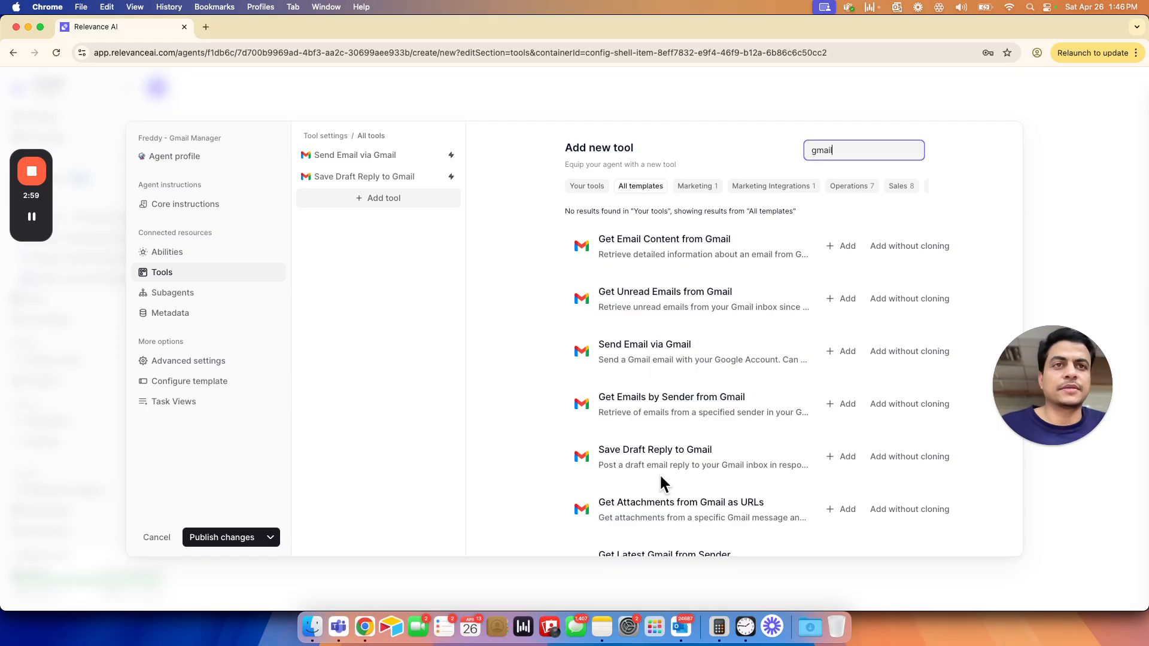
scroll(666, 417, "down", 1)
scroll(666, 416, "down", 3)
scroll(666, 416, "up", 4)
scroll(666, 419, "down", 8)
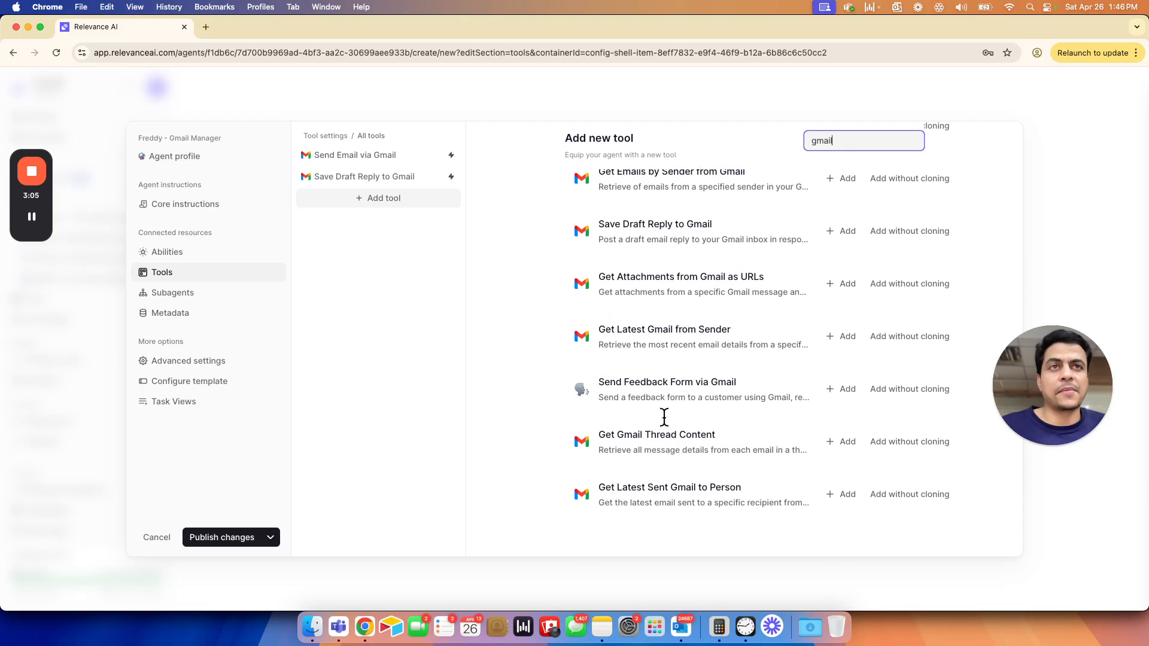
left_click(848, 443)
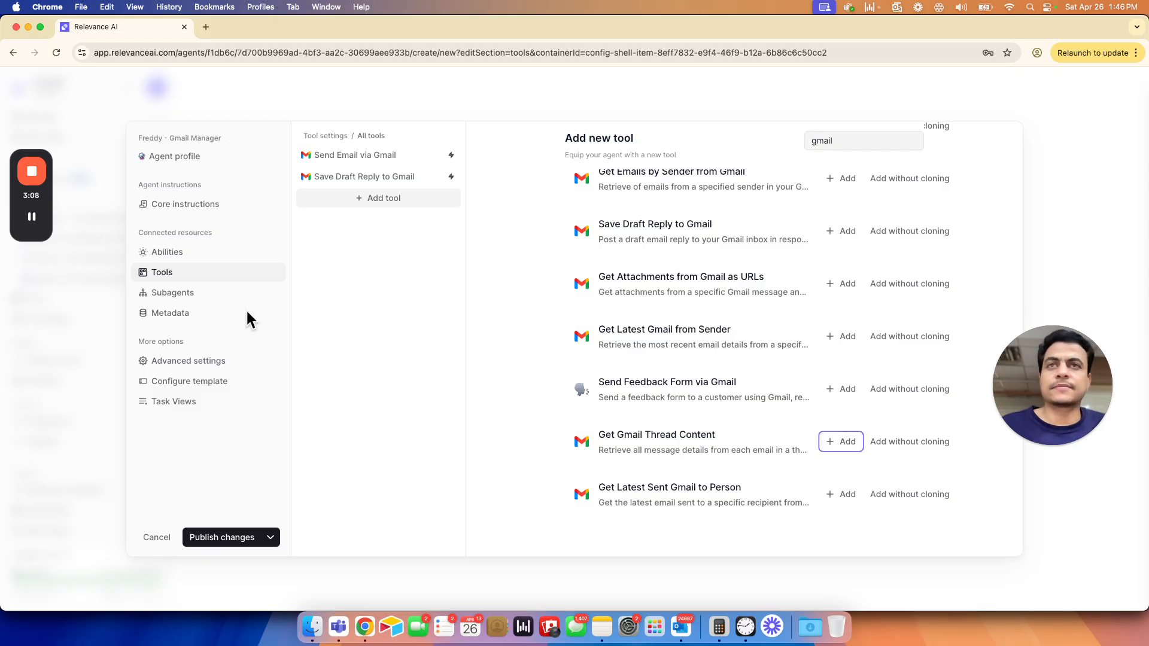
left_click(32, 218)
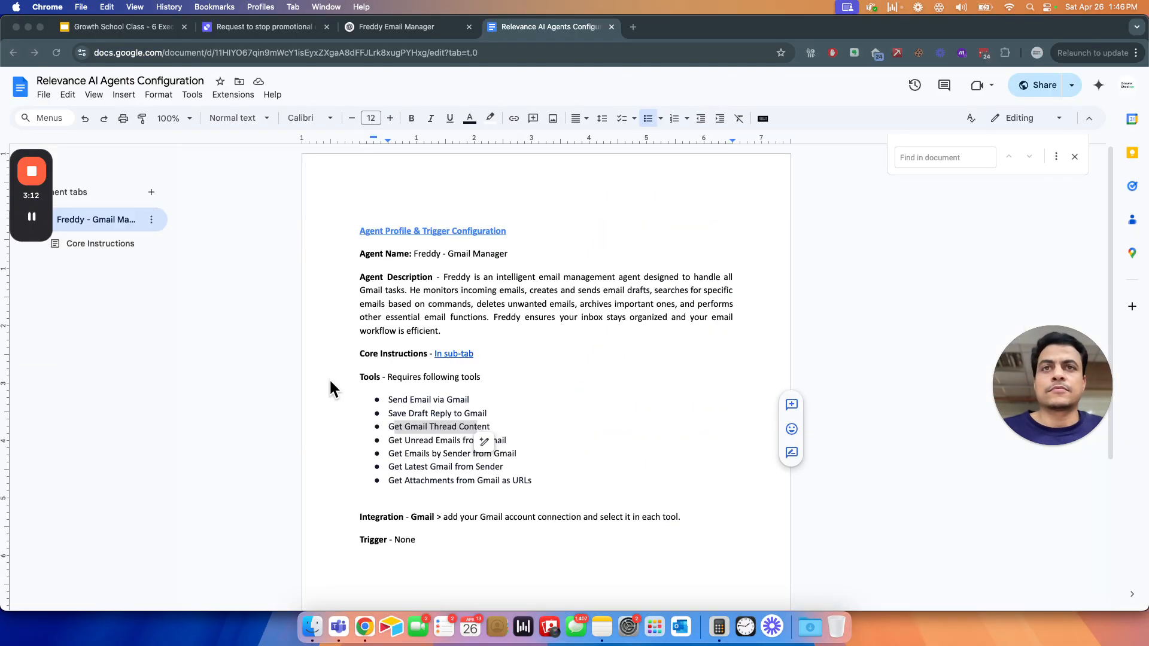
- Find the fourth required tool in the document's list and add the Get Unread Emails from Gmail template in Relevance AI
left_click(391, 443)
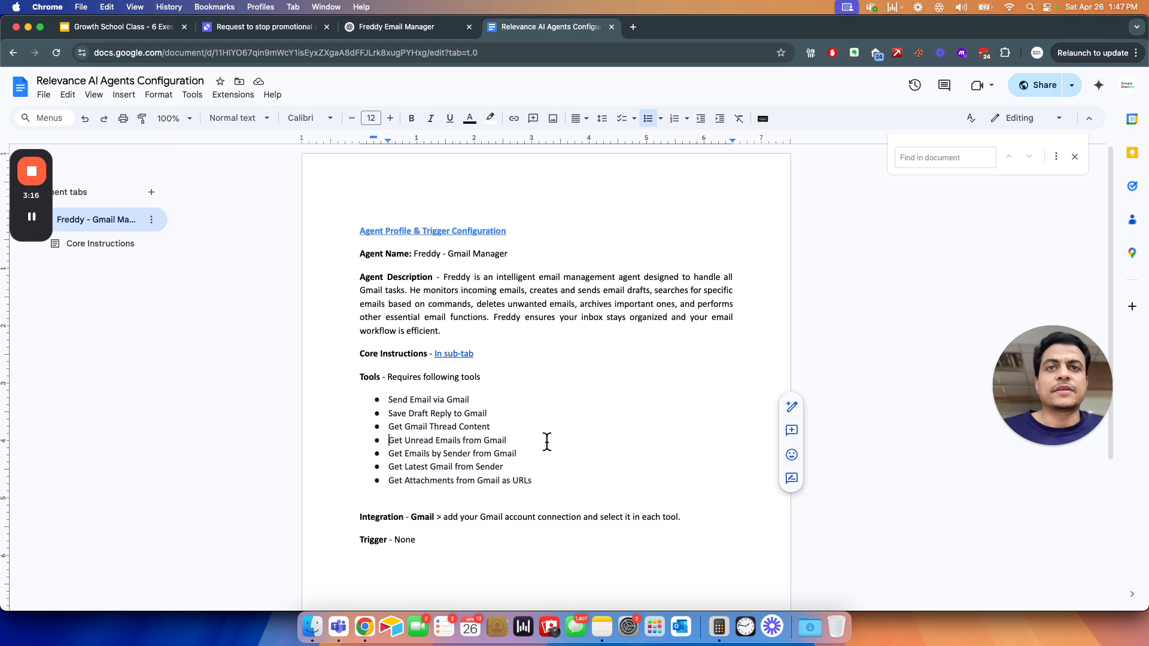
key("super+grave")
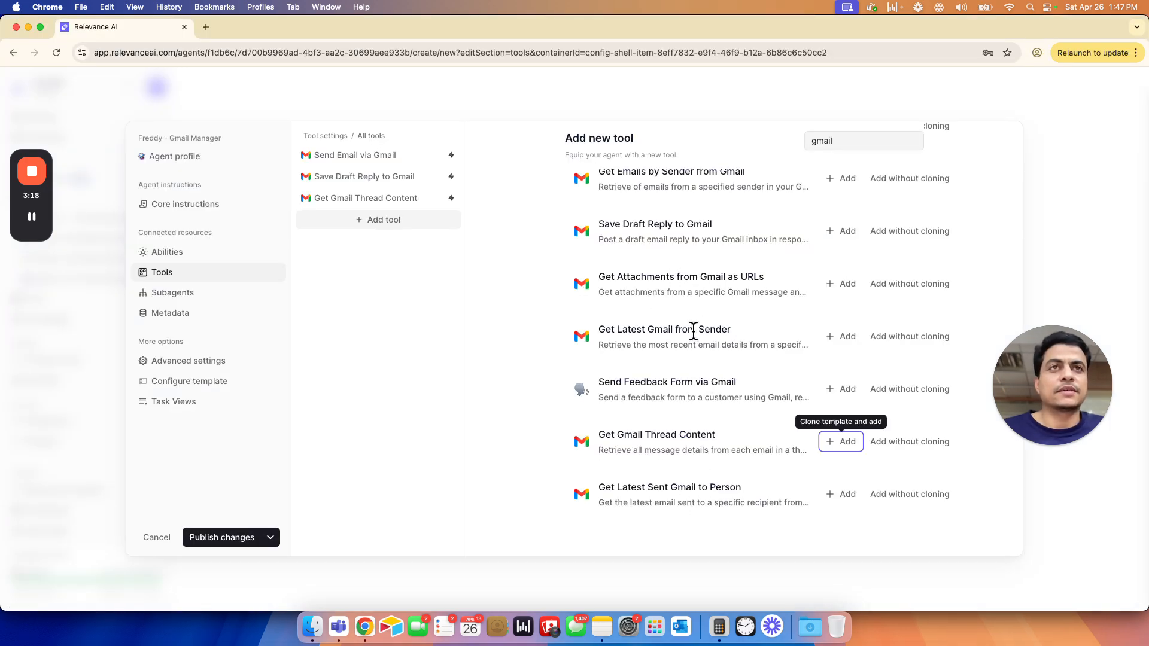
scroll(685, 346, "up", 3)
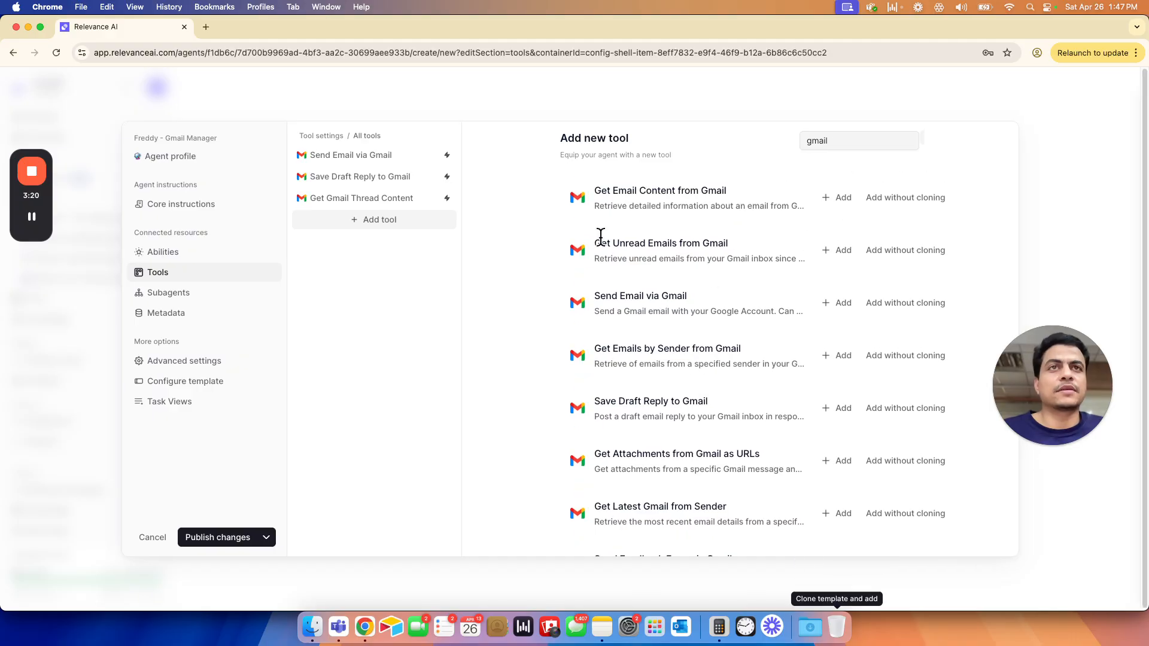
left_click_drag(725, 240, 595, 243)
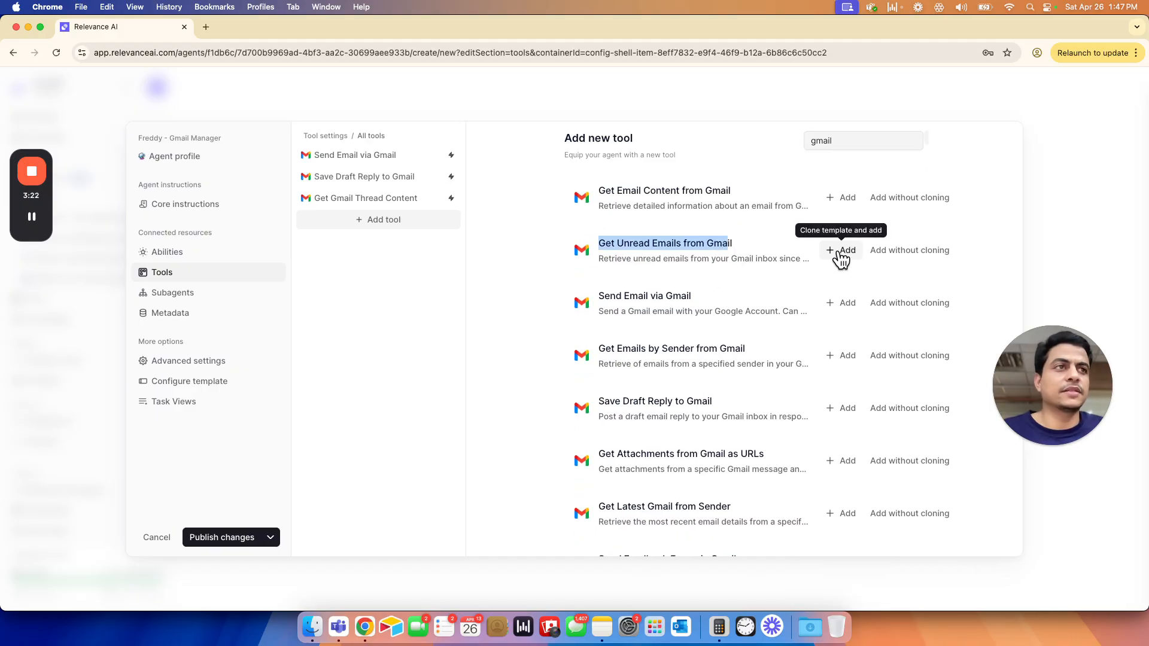
left_click(841, 251)
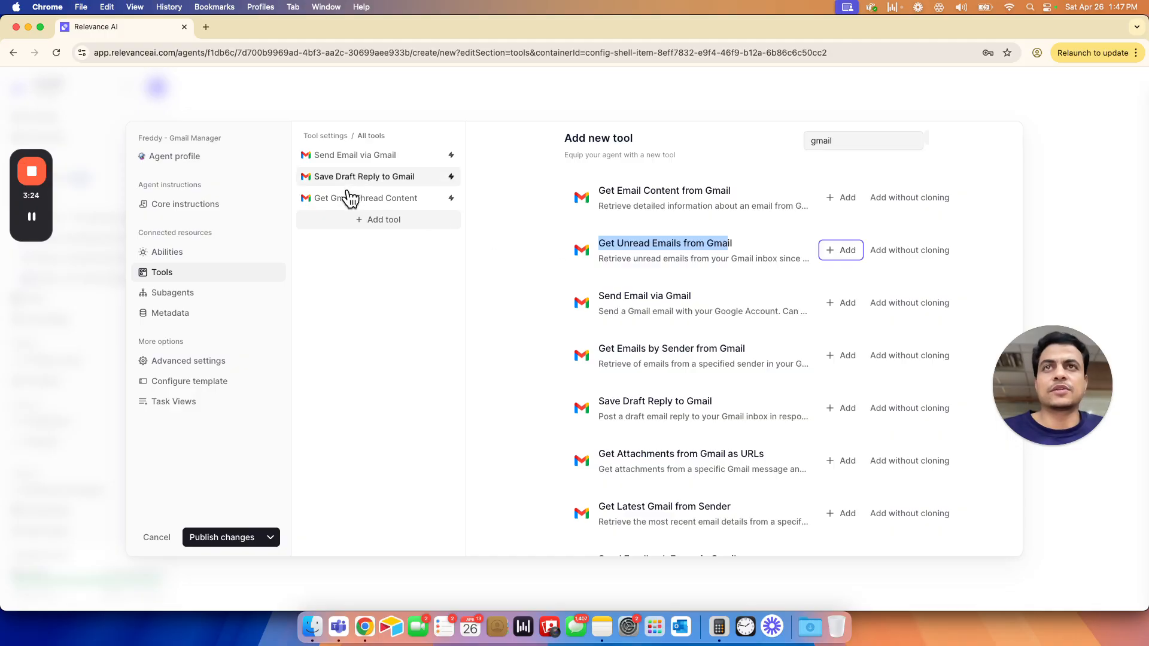
- Look up the fifth and sixth required tools in the Google Docs list and add Get Emails by Sender from Gmail and Get Latest Gmail from Sender
key("super+grave")
left_click_drag(389, 454, 518, 454)
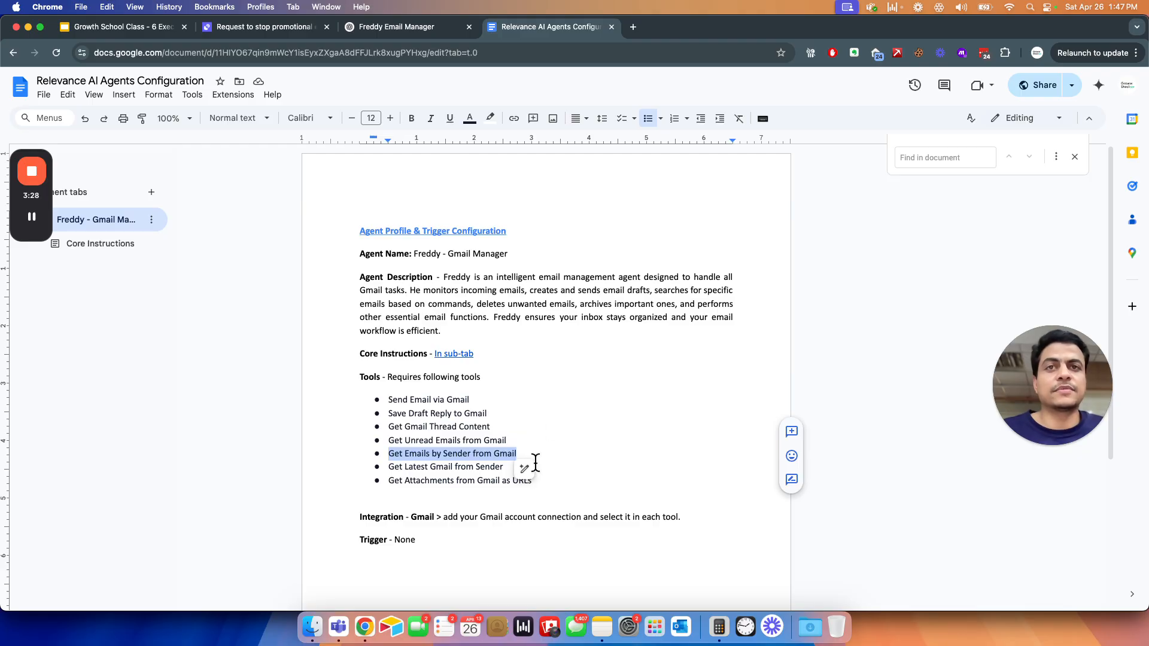
left_click(391, 455)
left_click(515, 450, "shift")
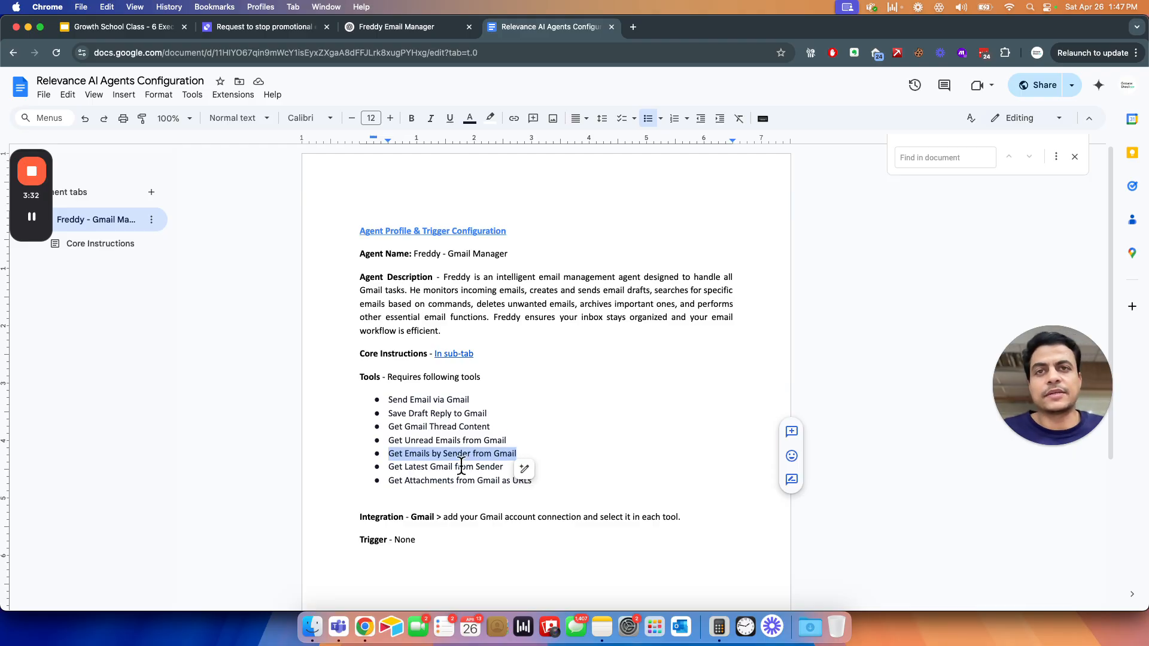
left_click_drag(389, 467, 479, 468)
left_click(434, 456)
key("super+grave")
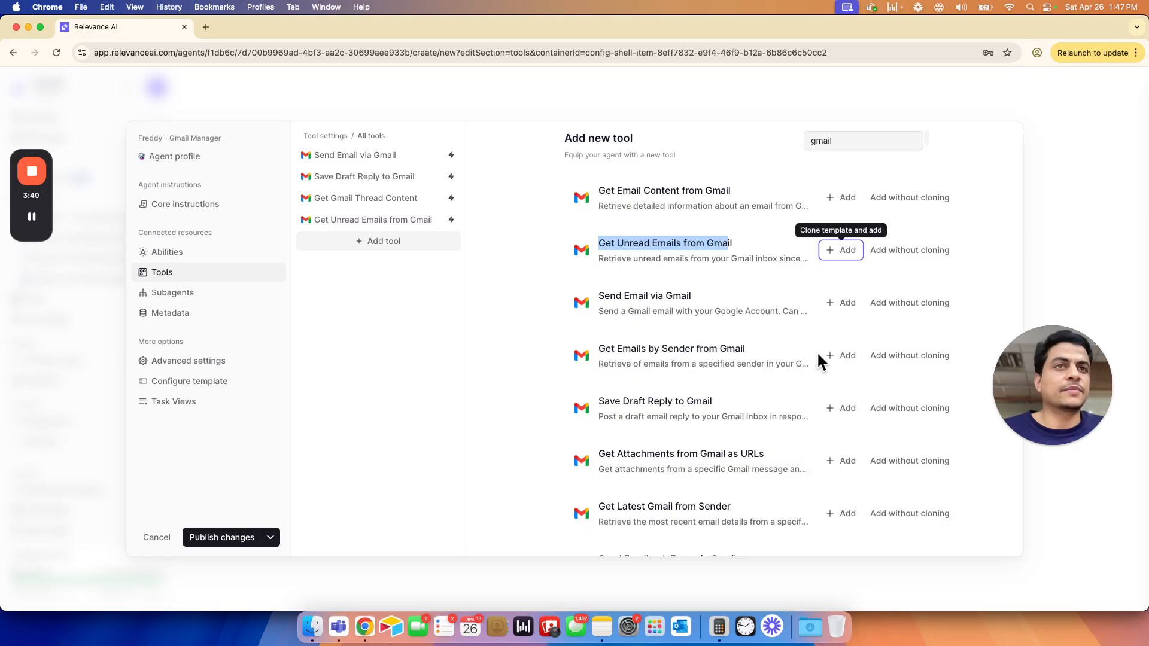
left_click(836, 358)
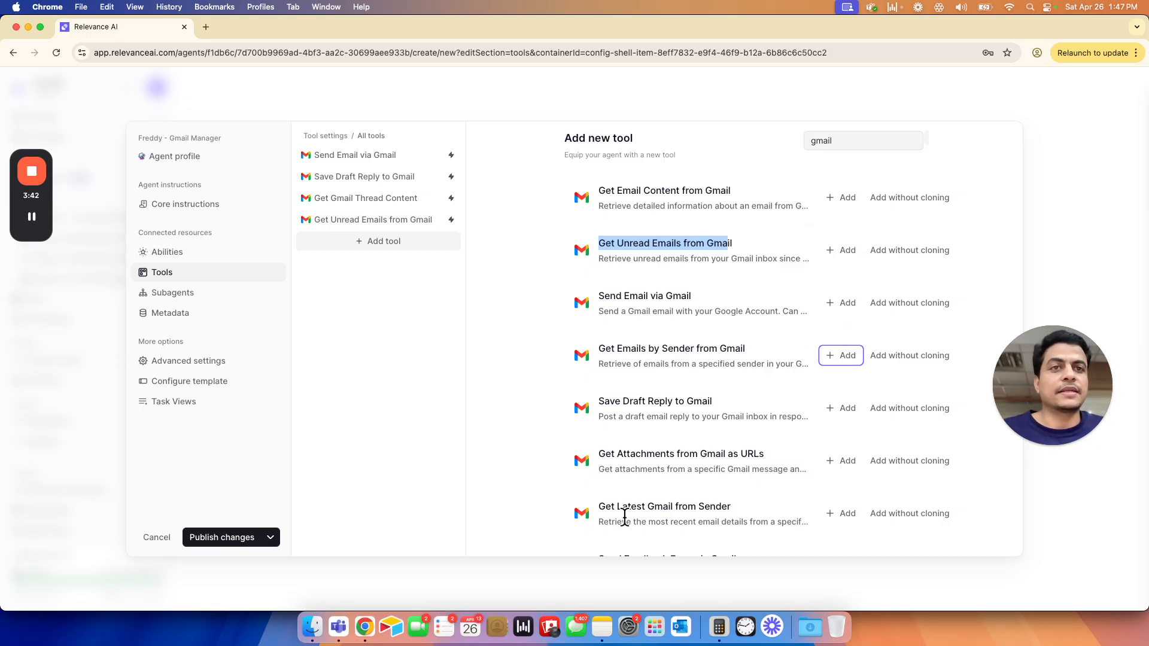
left_click(839, 518)
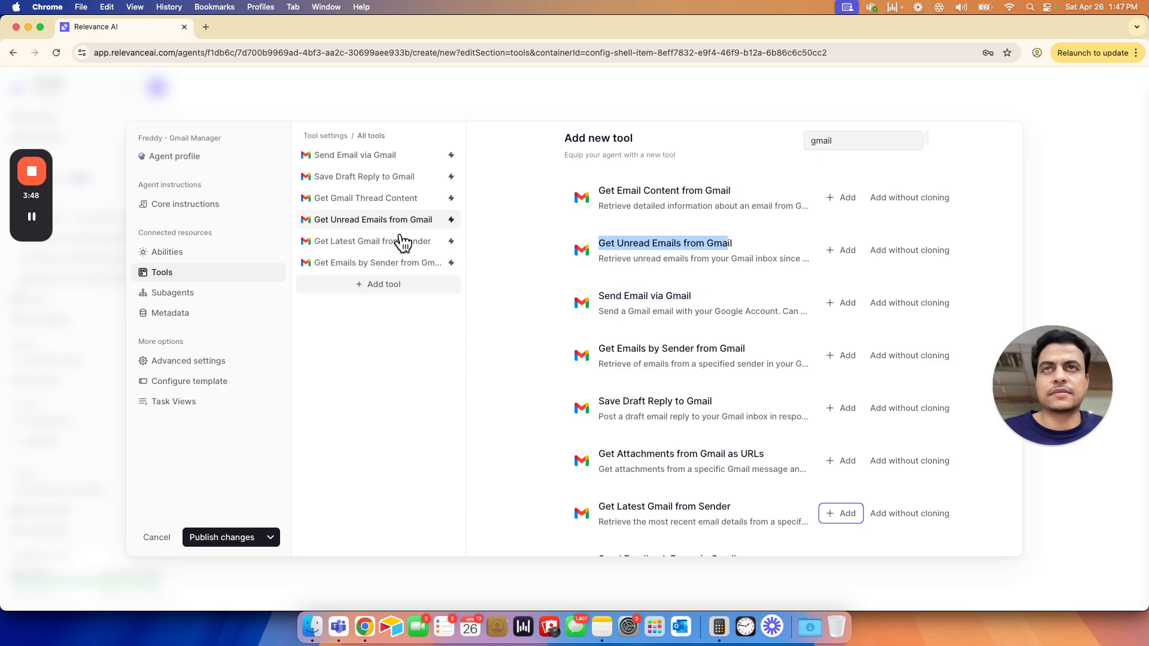
- Look up the last required tool in the Google Docs list and add the Get Attachments from Gmail as URLs template in Relevance AI
key("super+grave")
left_click_drag(394, 480, 535, 481)
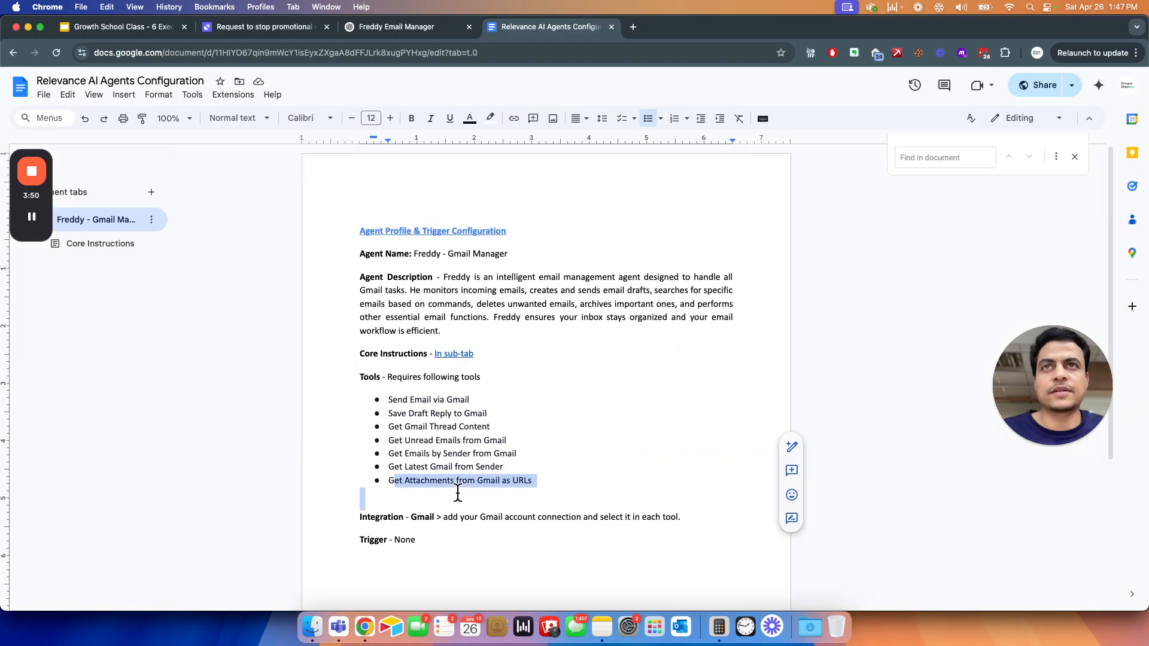
key("super+grave")
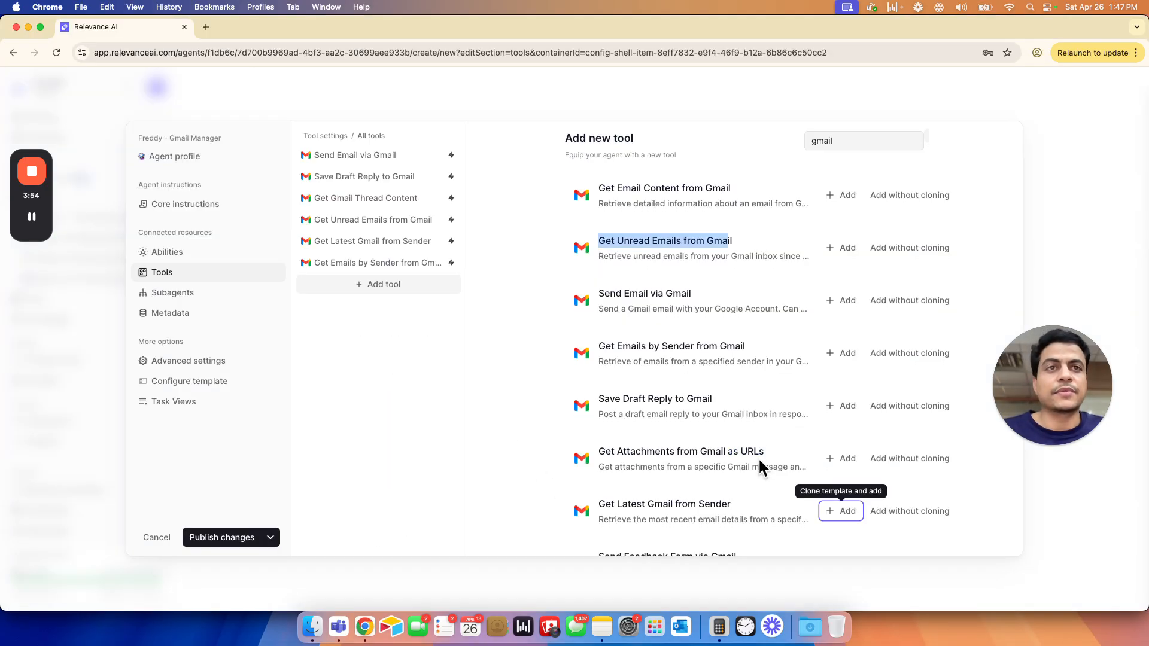
left_click(843, 459)
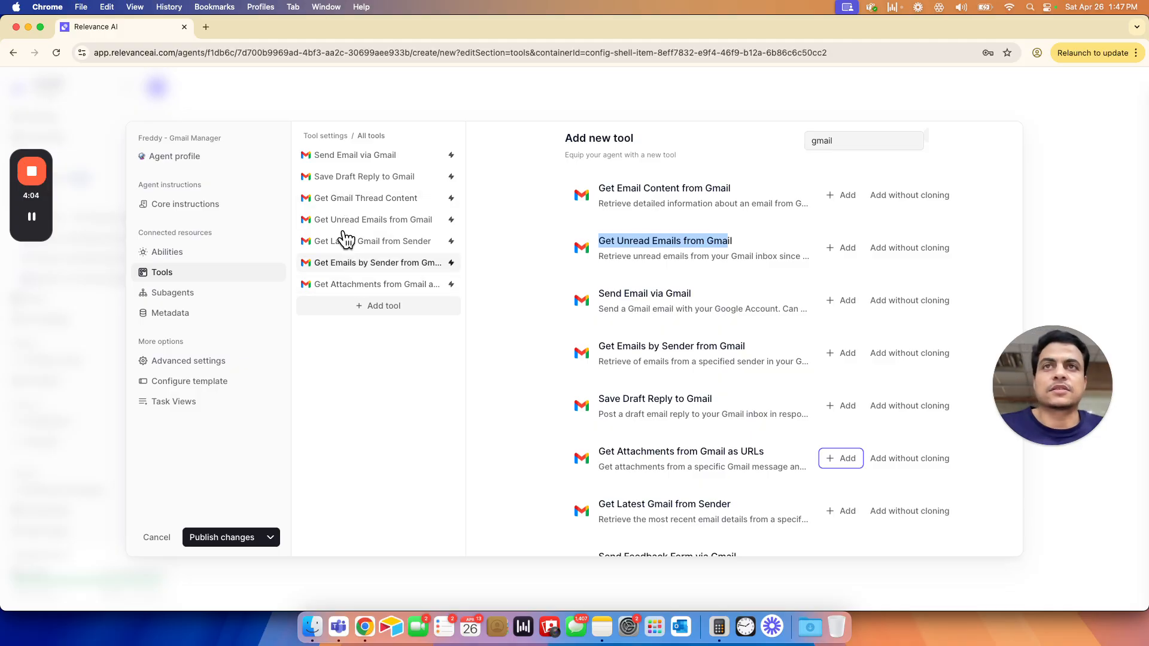
- Open the Send Email via Gmail tool's settings and connect a Google account, granting Relevance AI permission to view emails, manage drafts and send emails
left_click(332, 157)
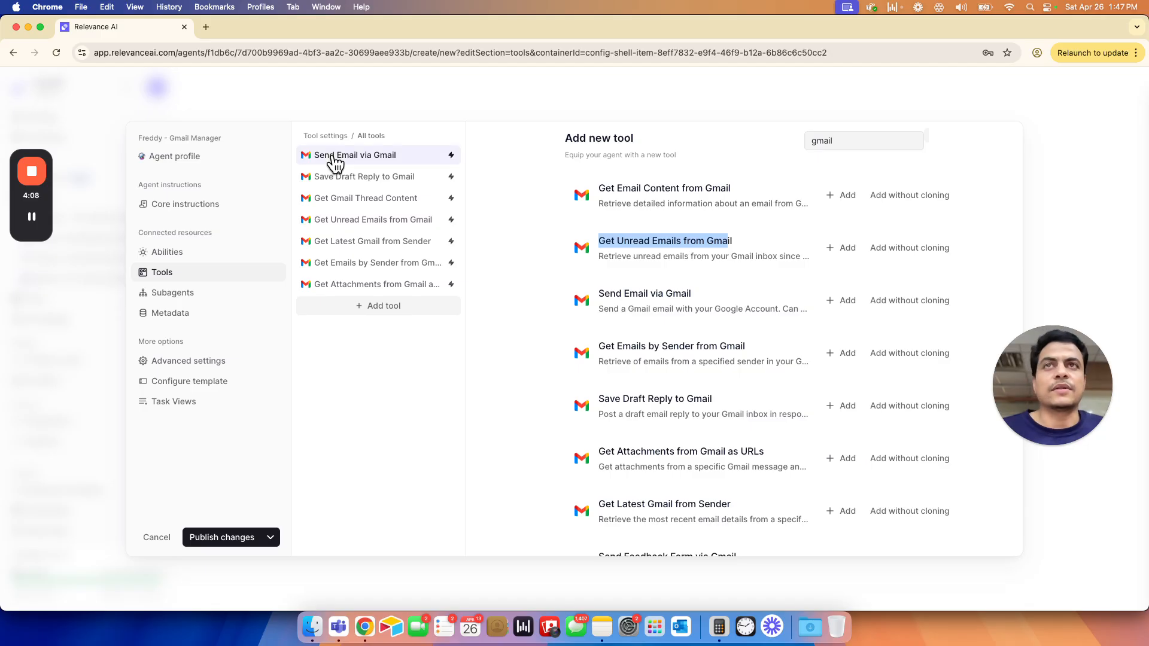
left_click_drag(514, 298, 781, 313)
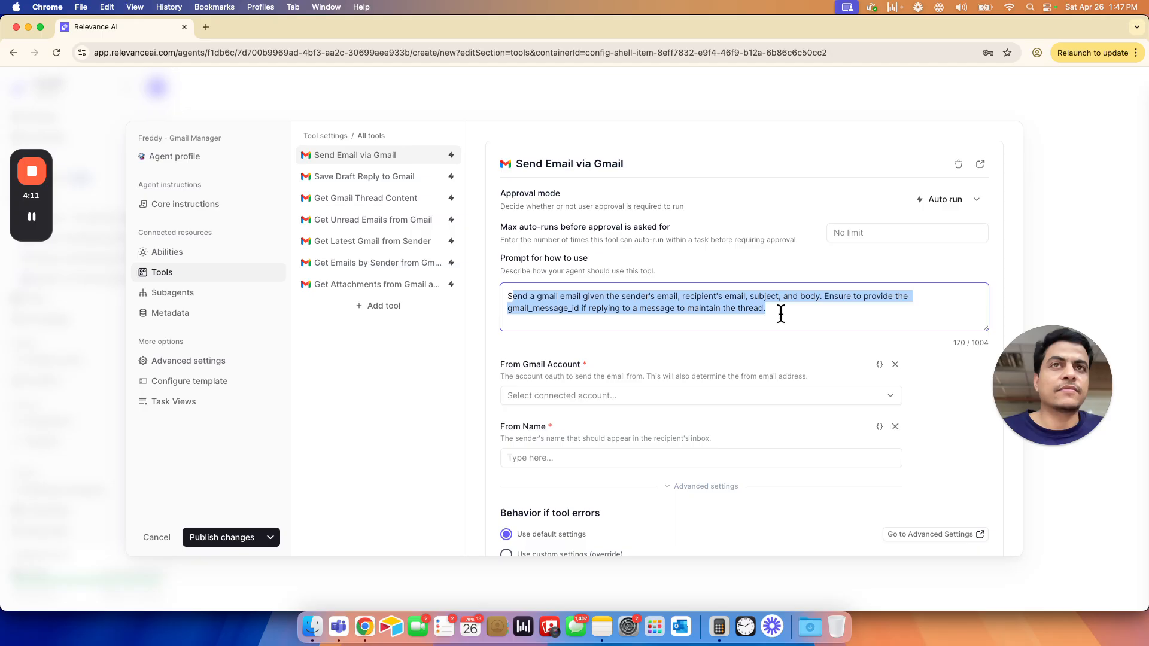
left_click(758, 267)
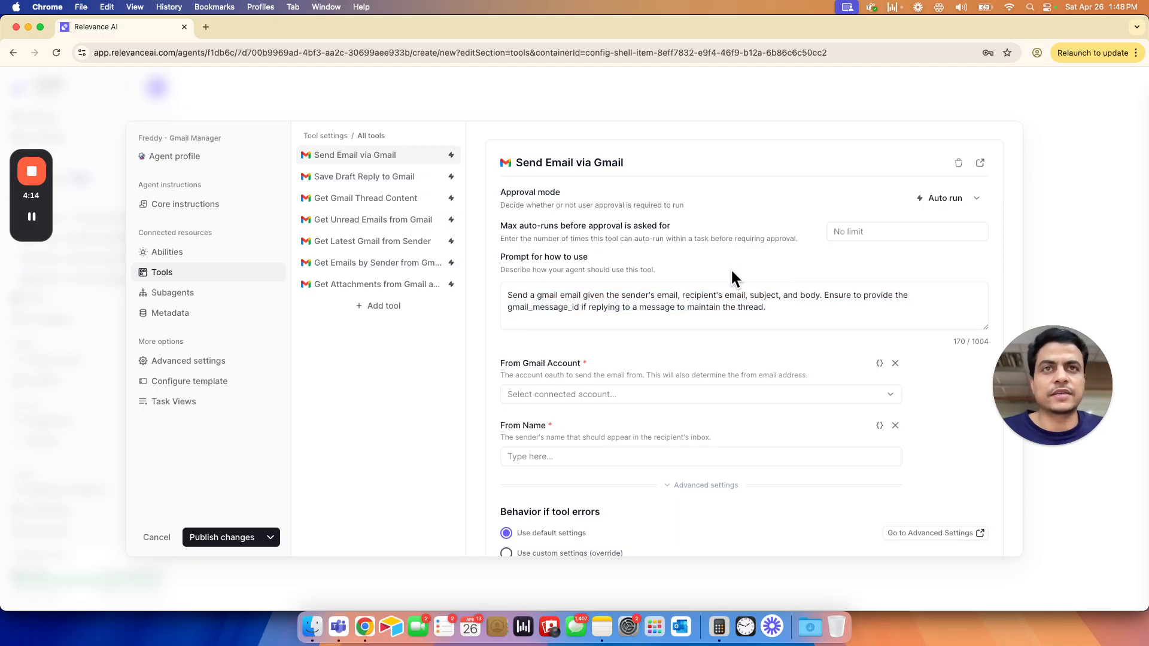
scroll(730, 267, "down", 5)
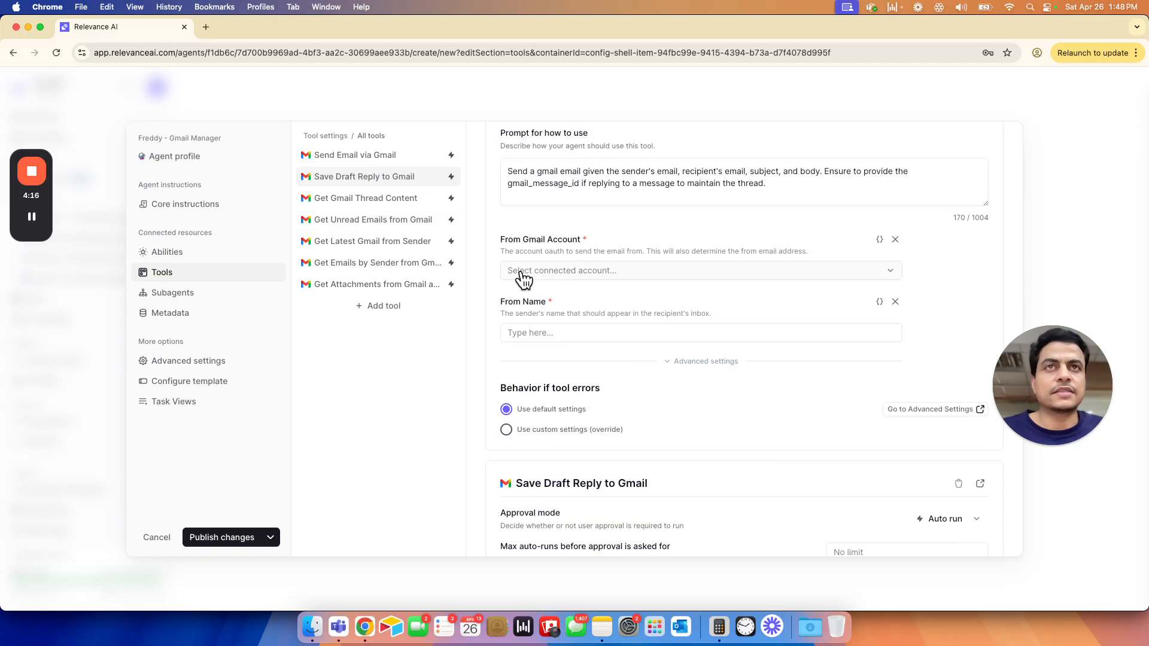
left_click(535, 273)
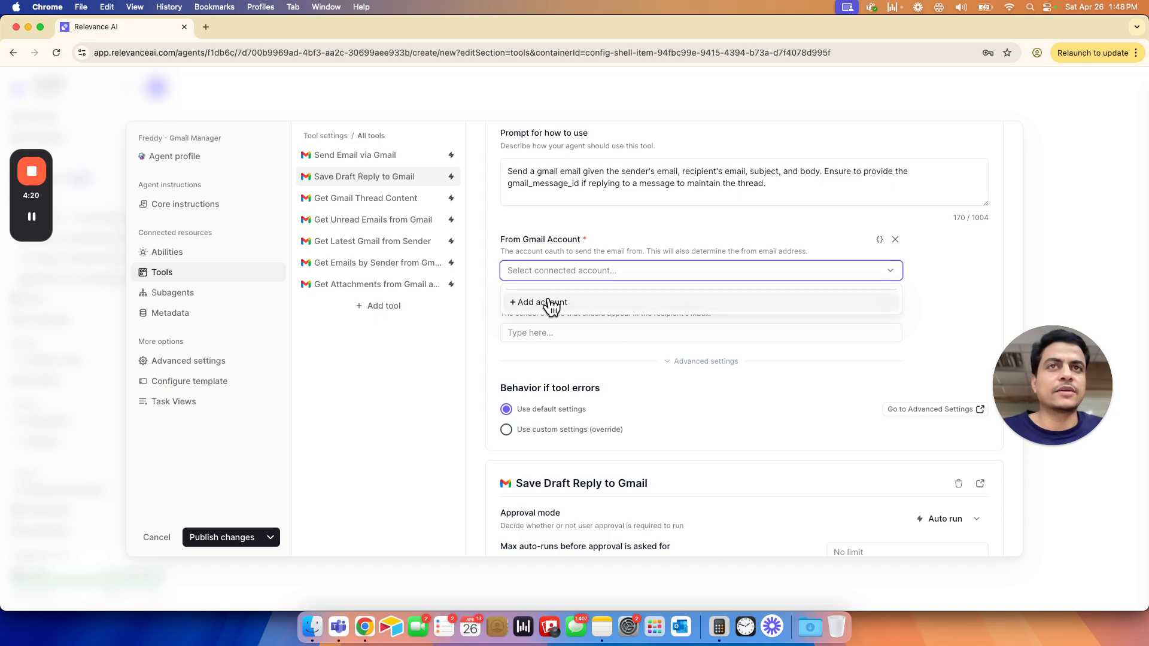
left_click(549, 303)
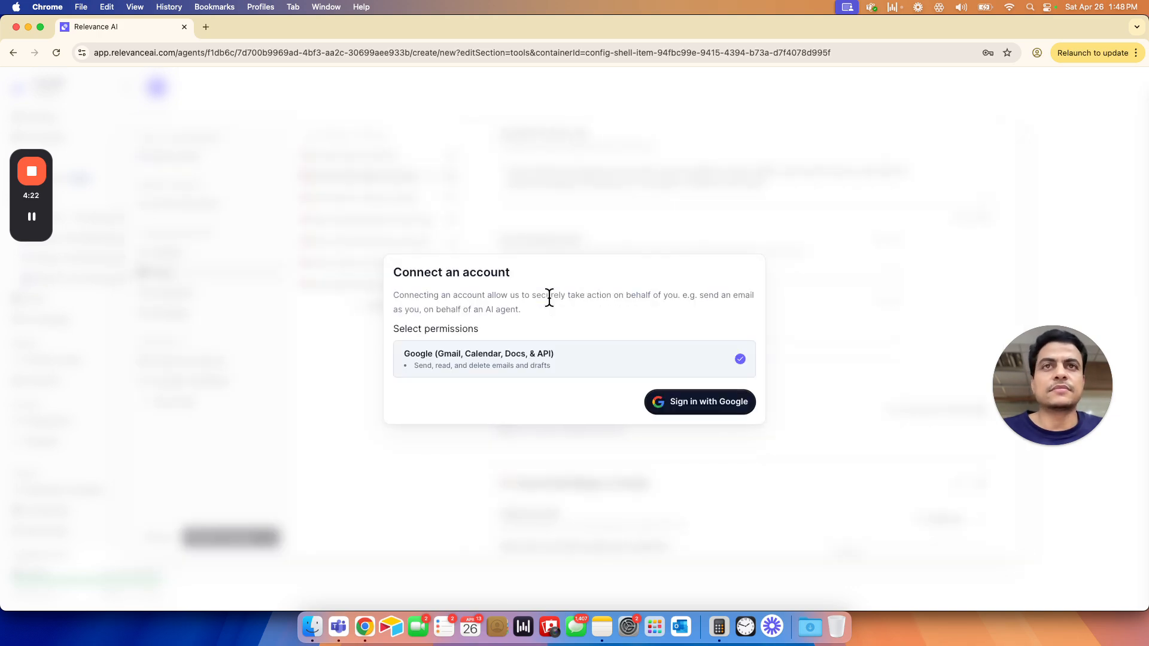
left_click(686, 412)
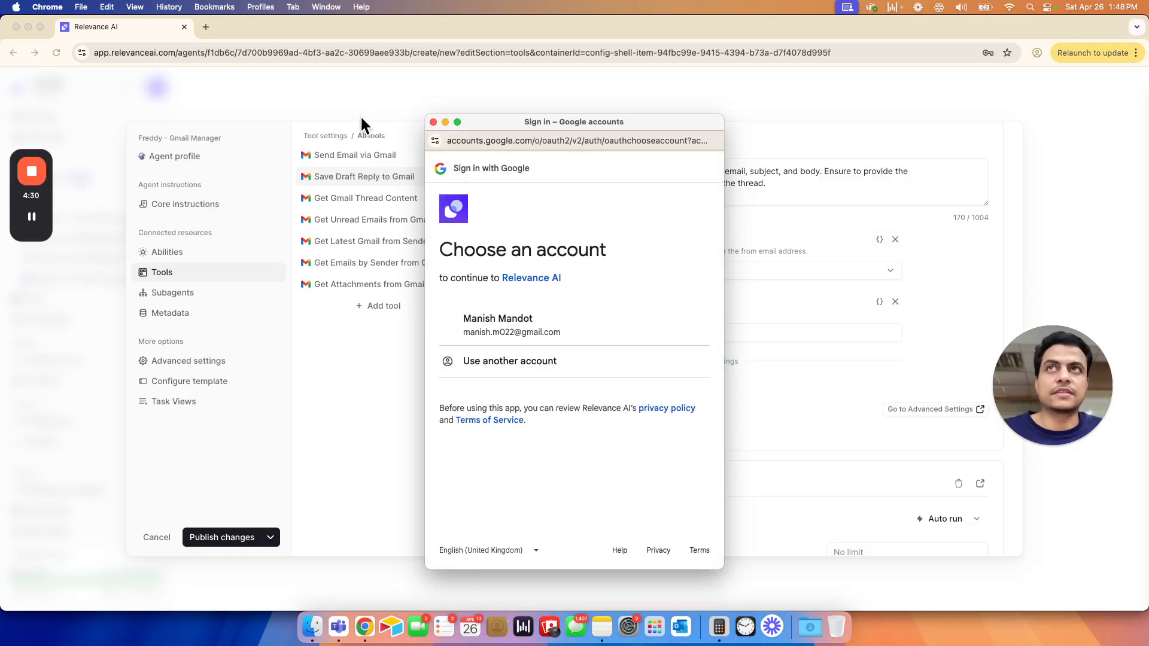
left_click(532, 337)
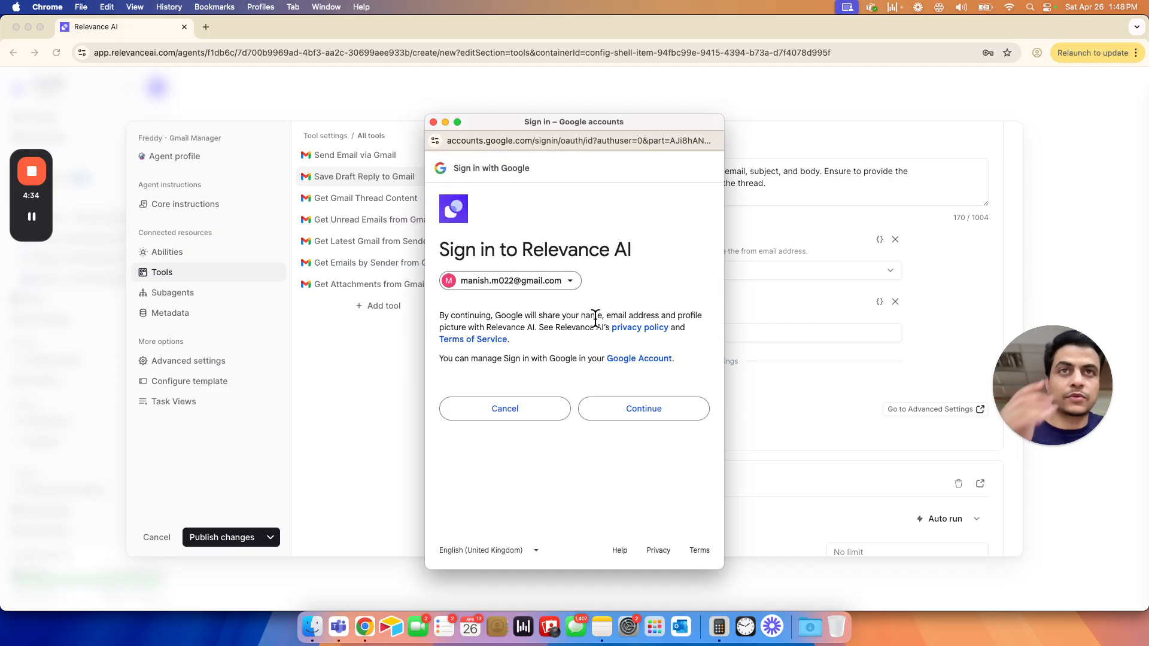
left_click(619, 411)
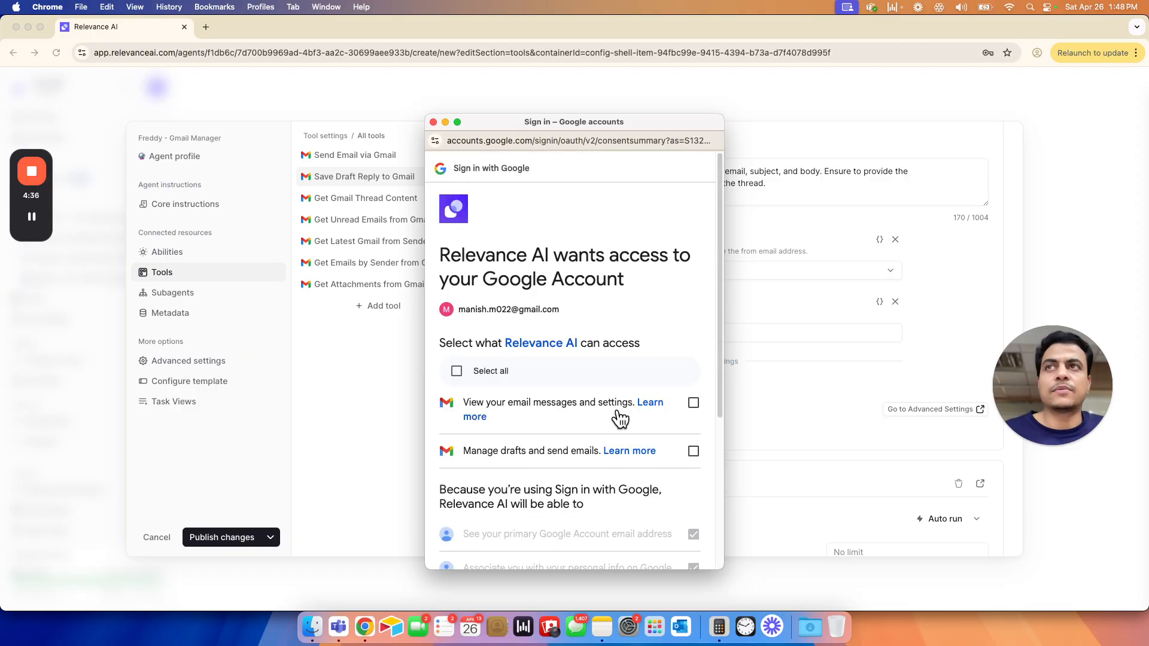
scroll(572, 374, "down", 5)
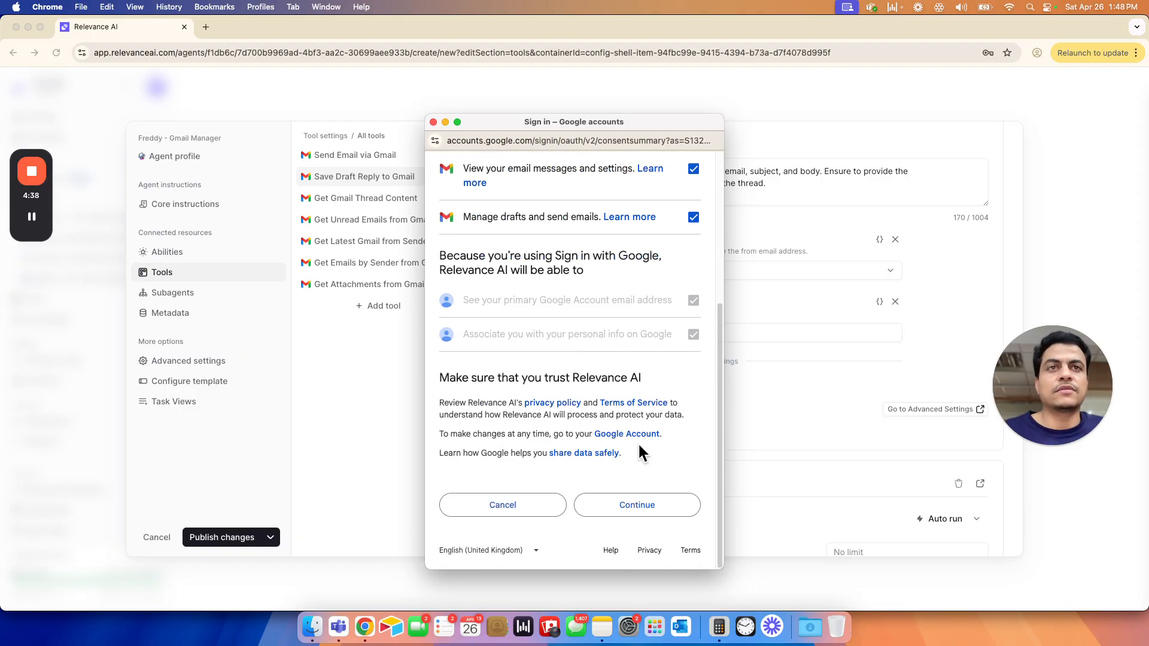
left_click(623, 504)
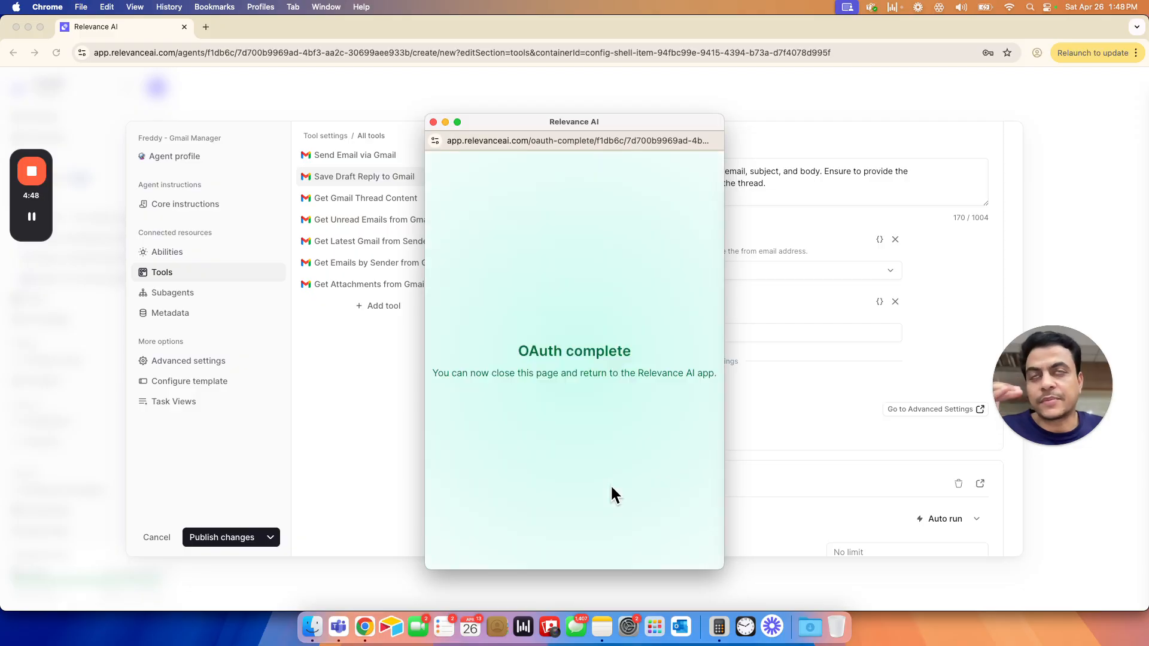
- Select the connected Google account as the From Gmail Account of Send Email via Gmail and enter the sender's name
scroll(665, 324, "up", 3)
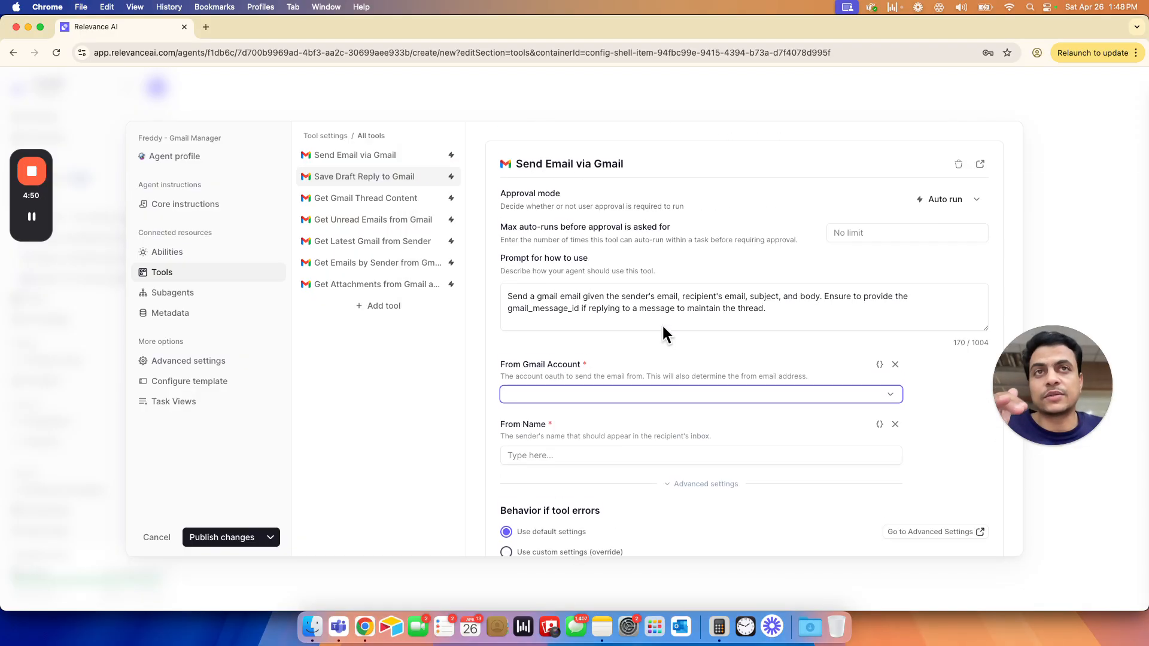
left_click(635, 396)
left_click(548, 427)
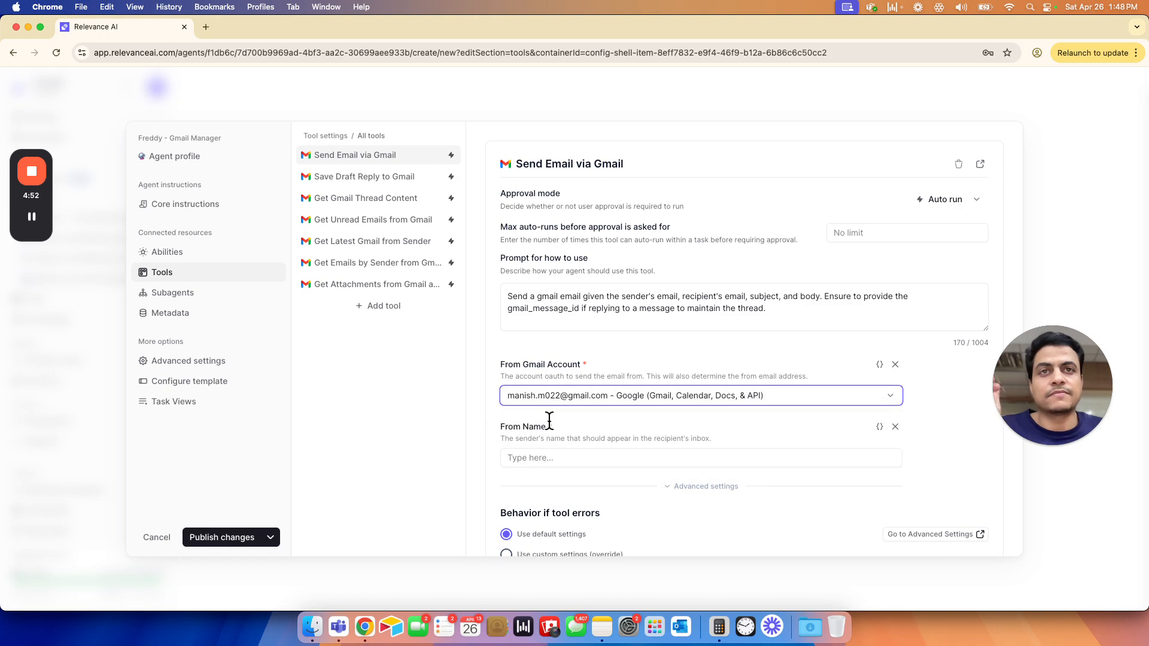
left_click(546, 459)
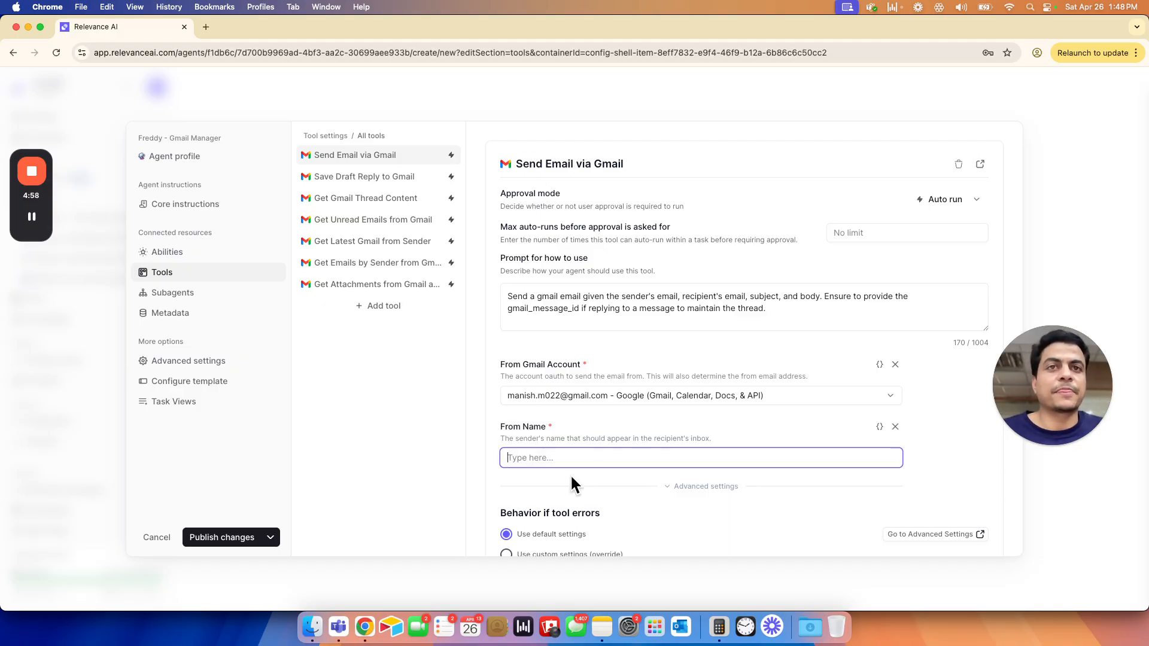
type("Manish M")
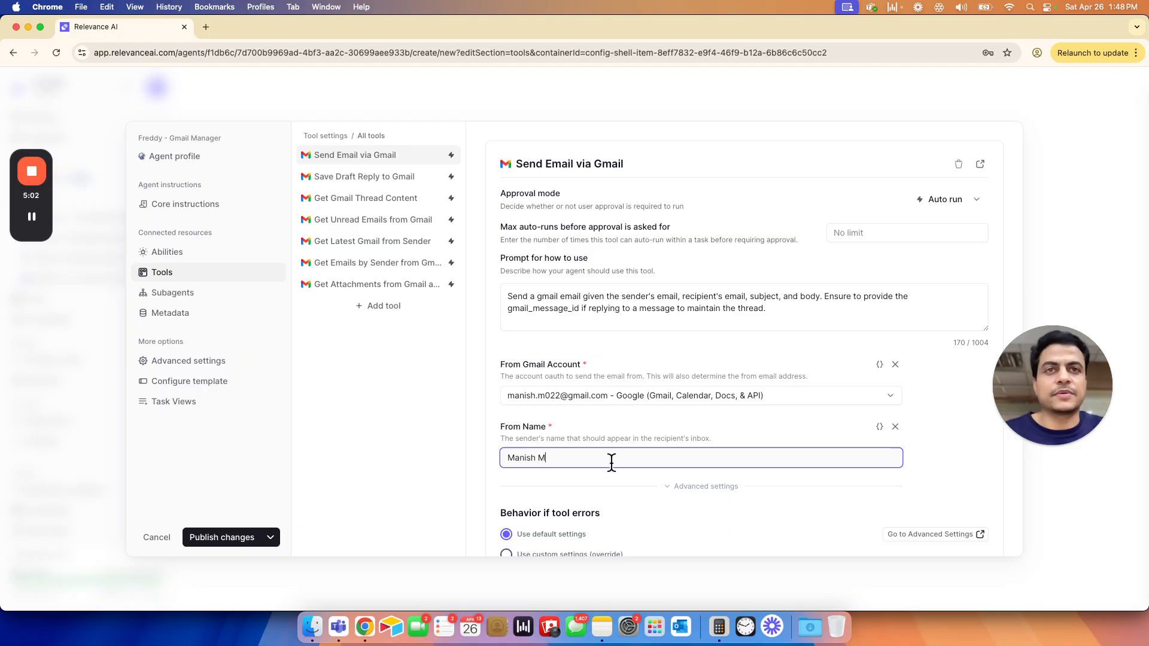
left_click(619, 437)
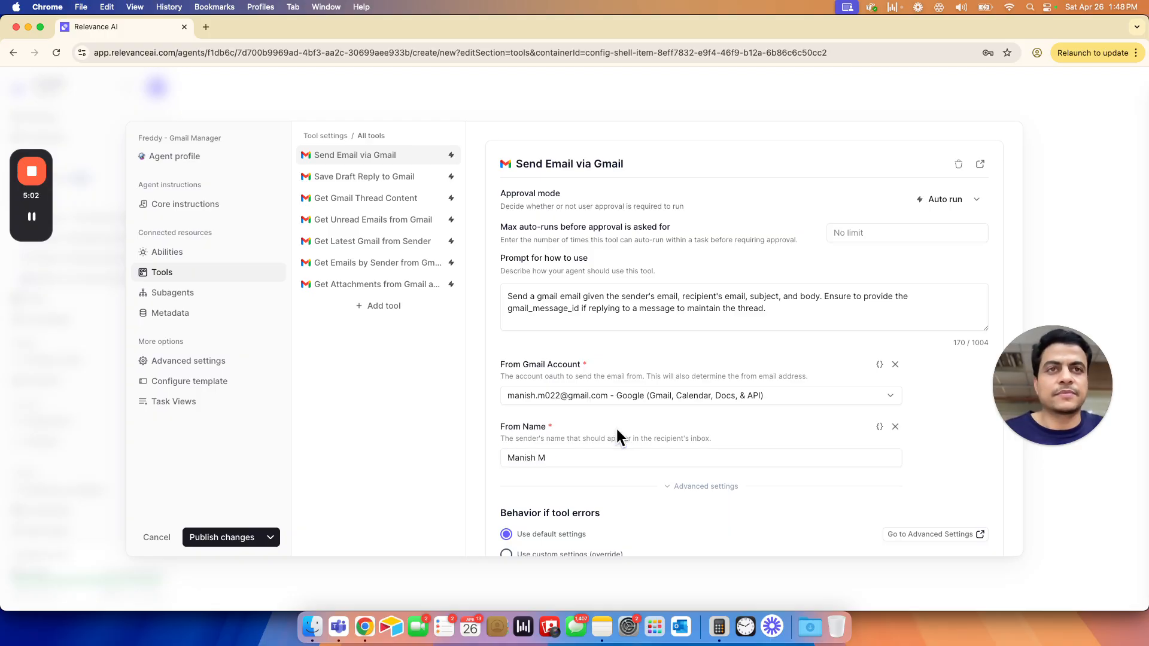
- Select the connected Google account as the Gmail Account of the Save Draft Reply to Gmail tool
scroll(615, 436, "down", 3)
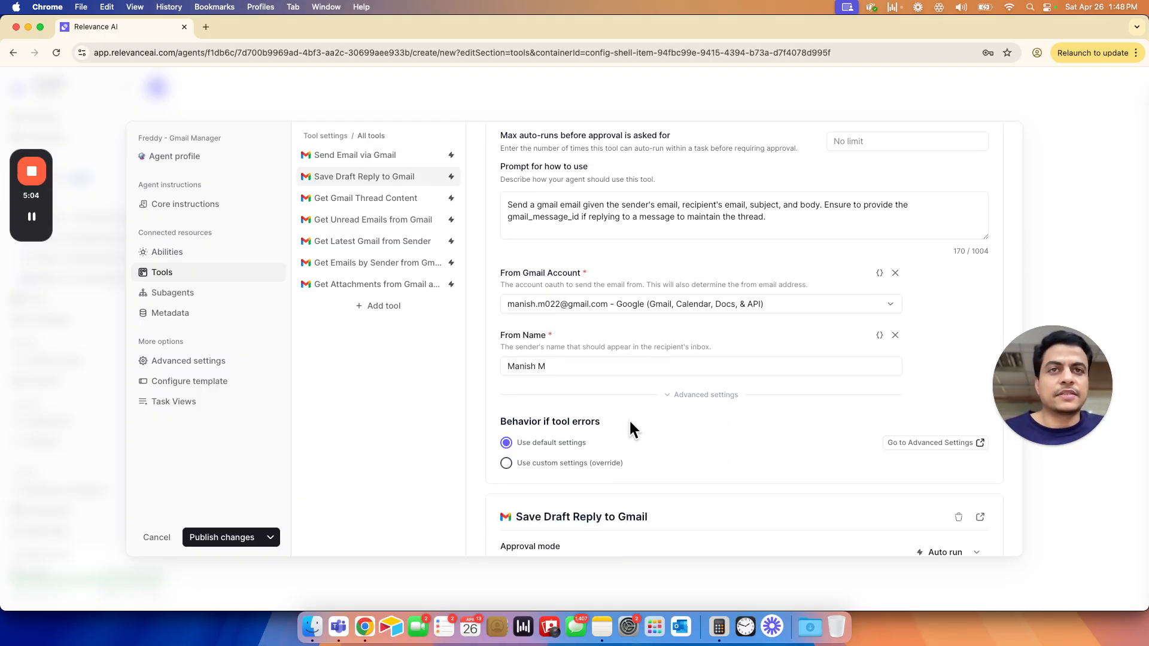
scroll(584, 455, "down", 8)
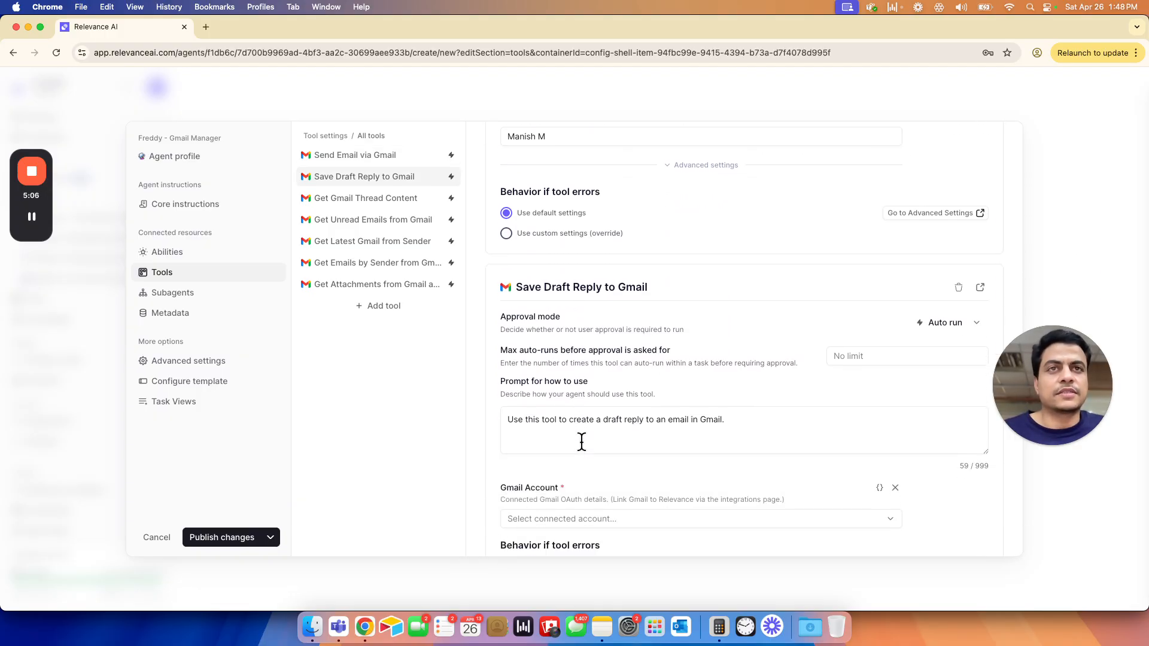
scroll(580, 439, "down", 4)
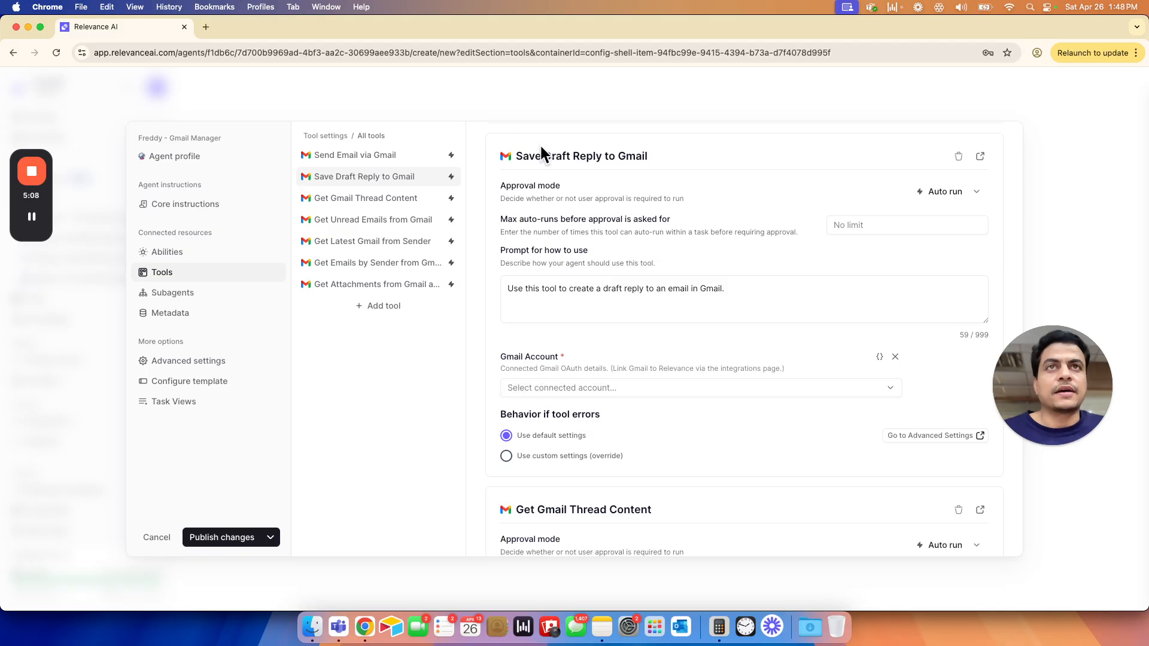
scroll(622, 326, "down", 10)
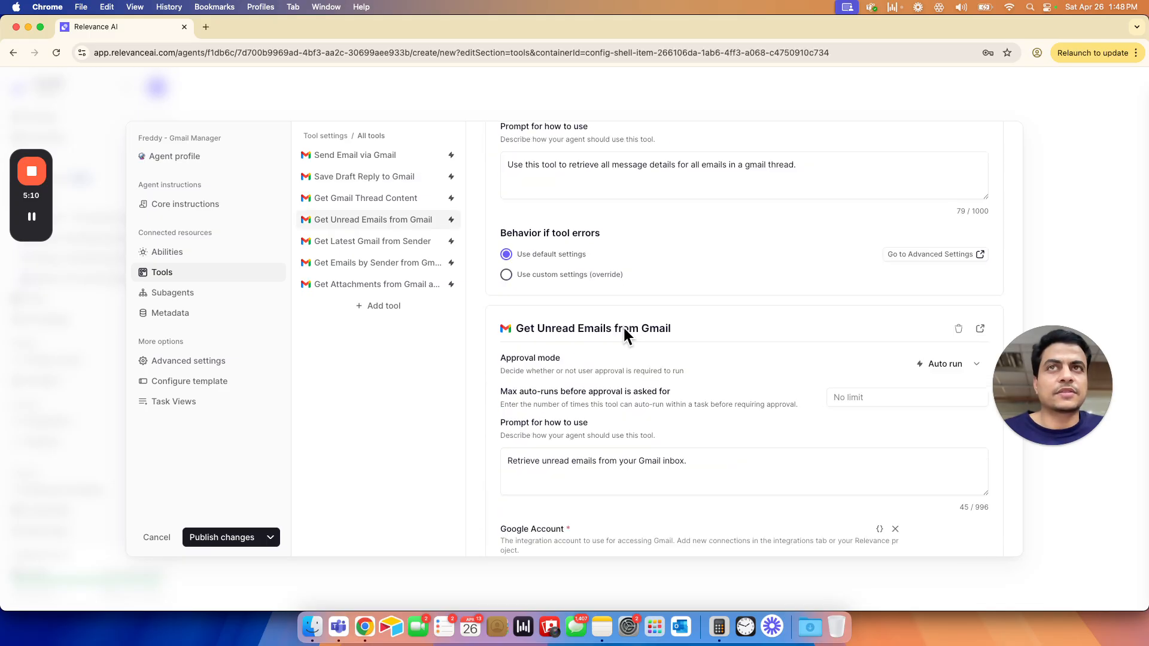
scroll(628, 272, "up", 15)
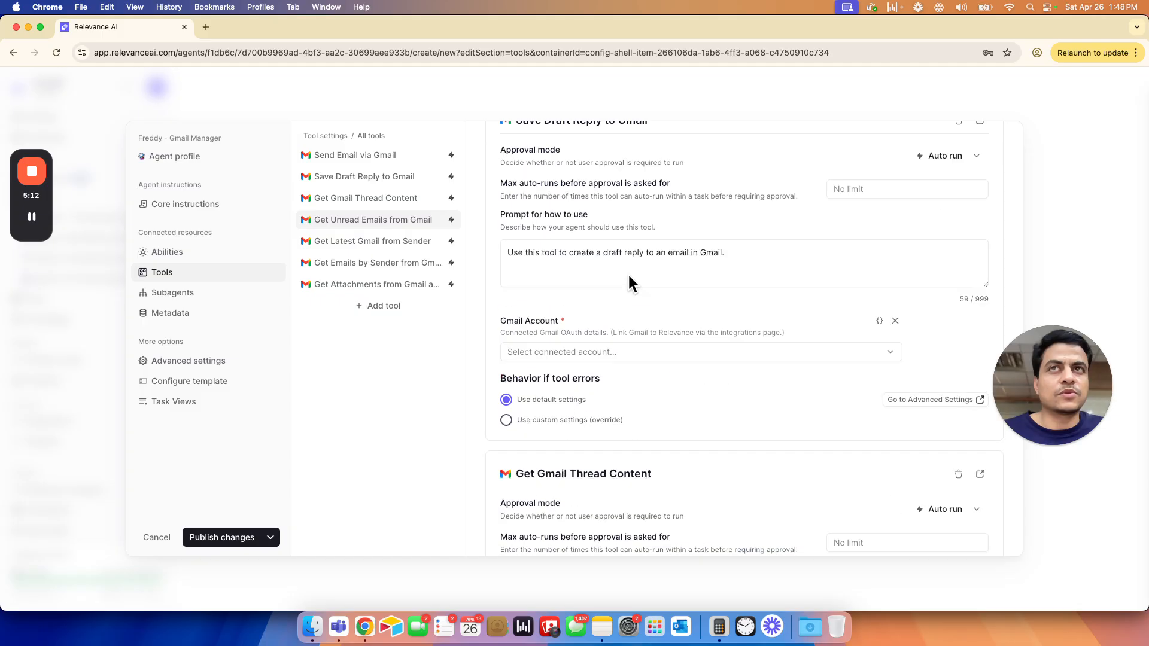
scroll(503, 257, "up", 3)
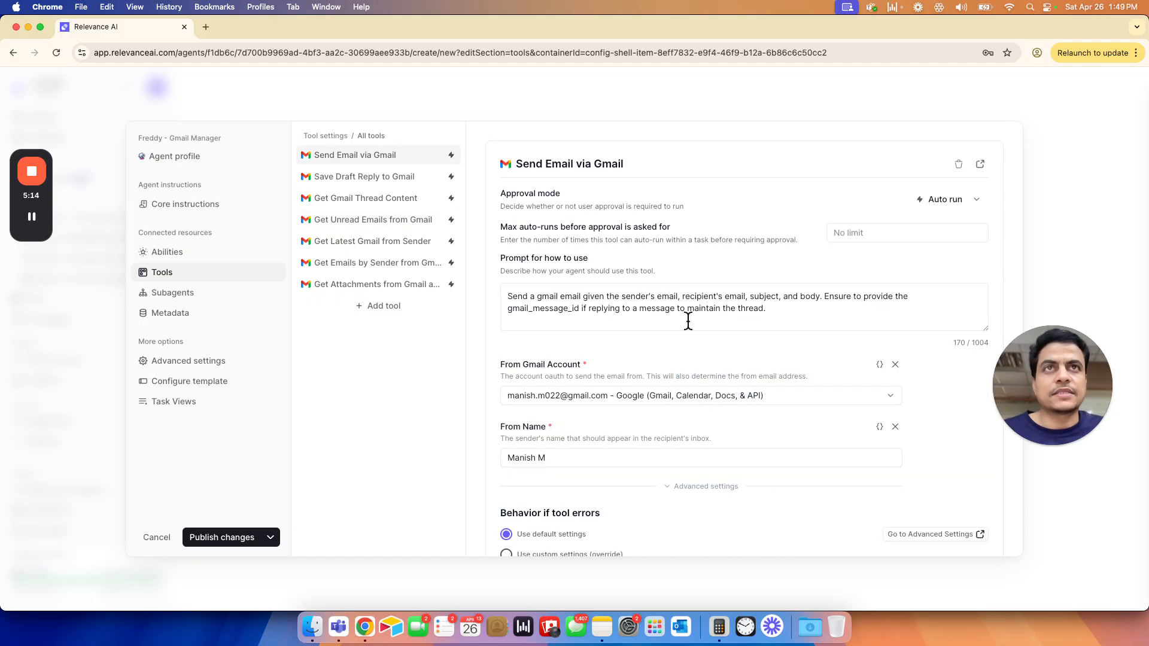
scroll(651, 350, "down", 5)
scroll(628, 351, "down", 5)
left_click(574, 262)
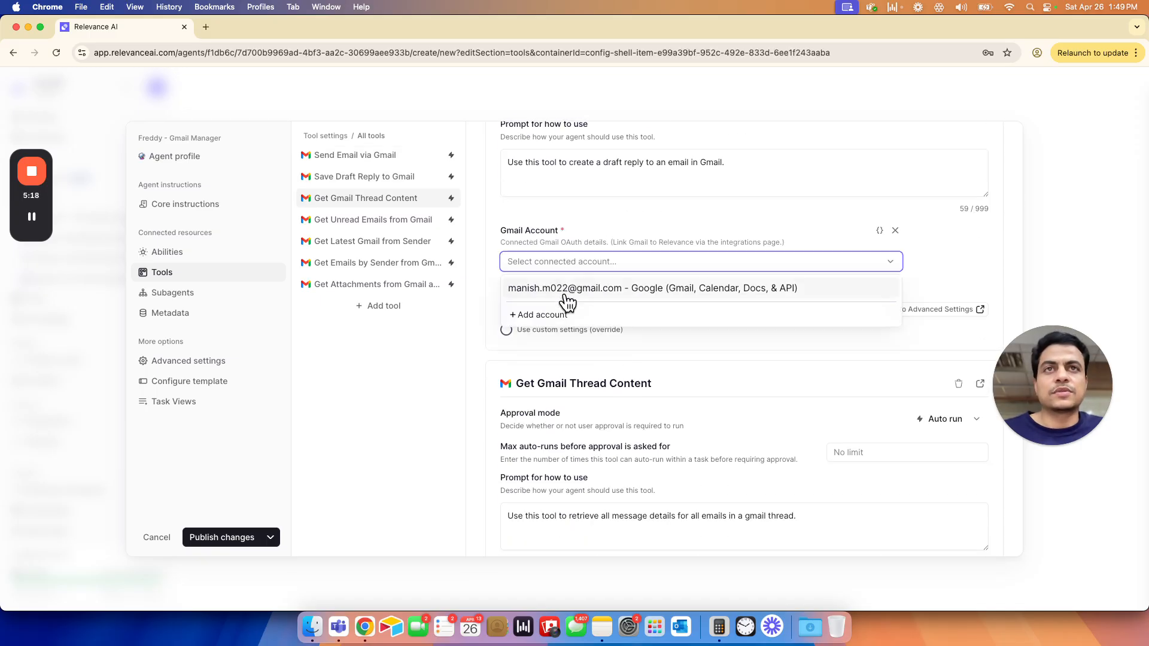
left_click(564, 296)
- Check the Get Gmail Thread Content tool's settings for a Gmail account field
scroll(587, 389, "down", 3)
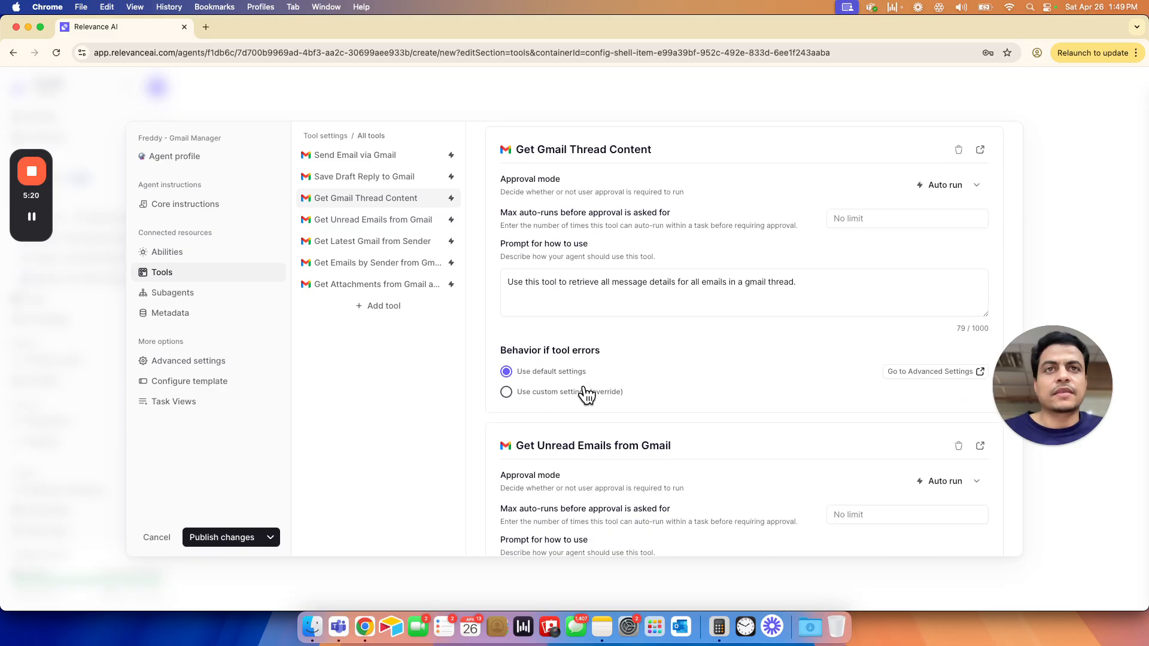
left_click_drag(583, 149, 642, 148)
left_click(632, 200)
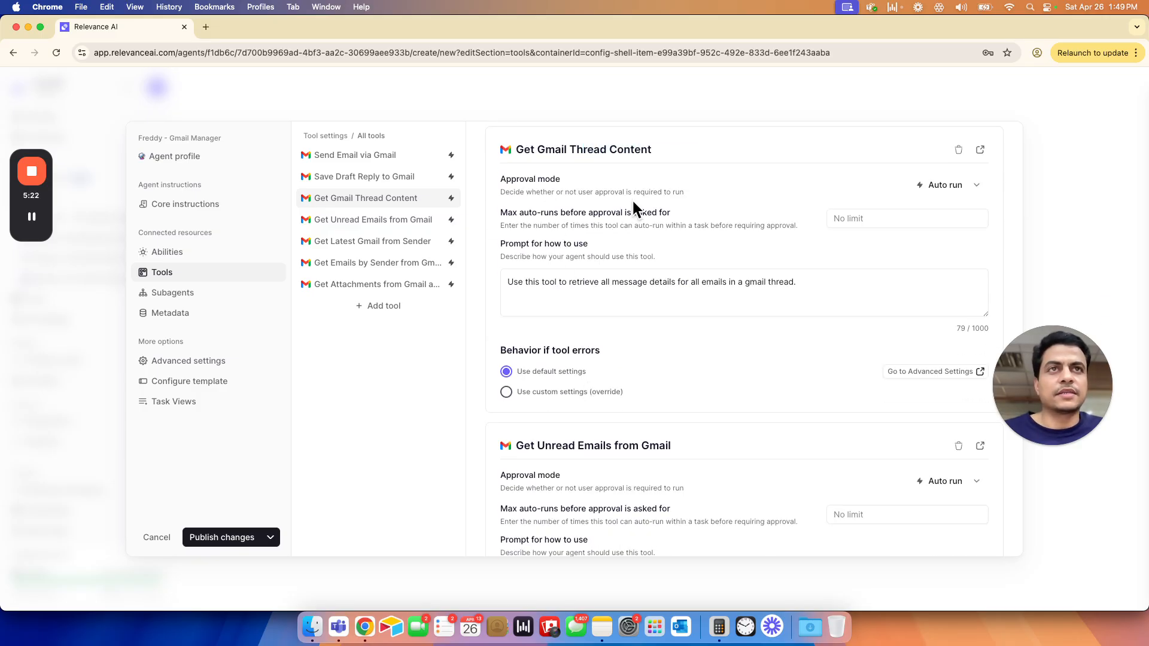
- Select the connected Google account as the Google Account of the Get Unread Emails from Gmail tool
scroll(667, 328, "down", 1)
scroll(666, 329, "down", 5)
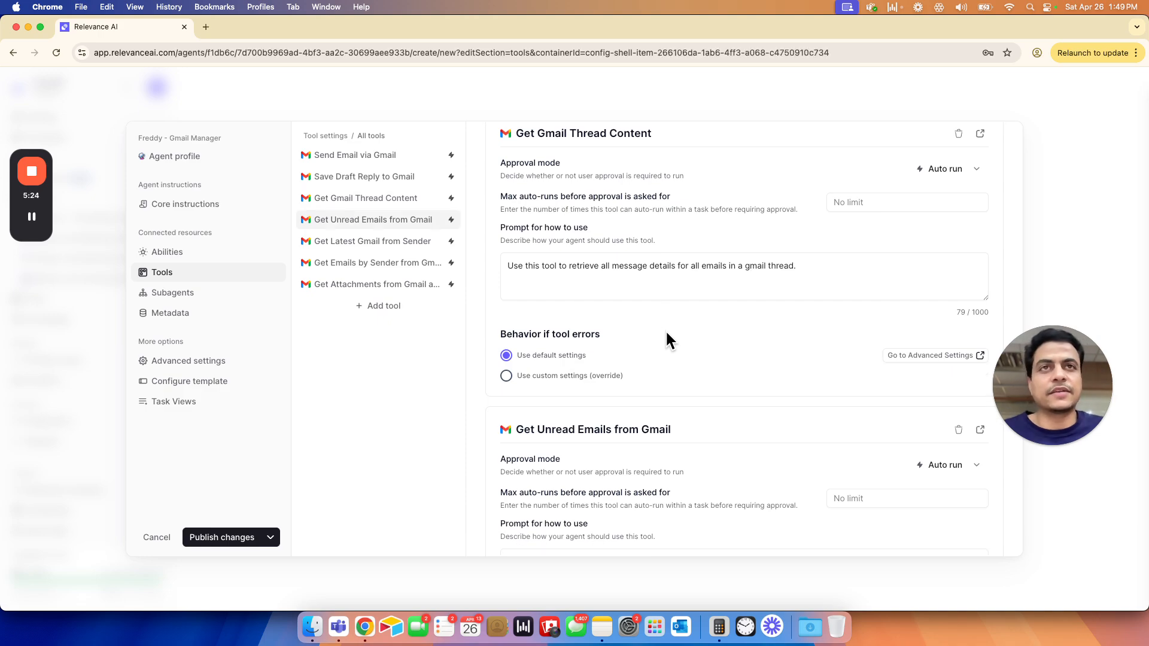
scroll(633, 372, "down", 2)
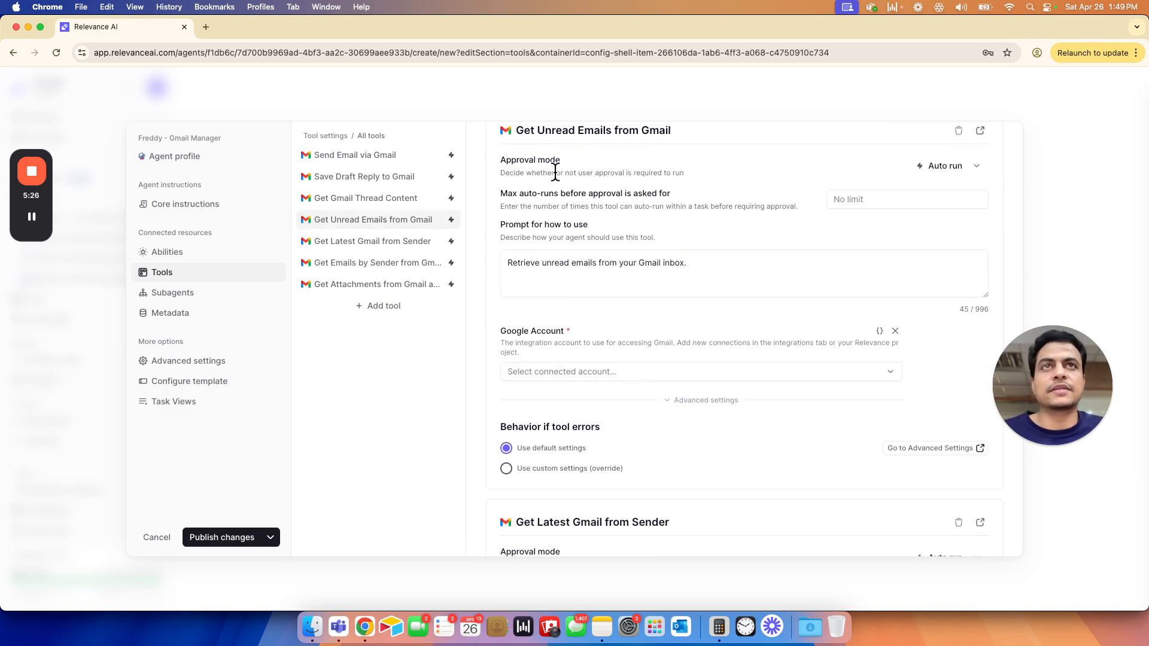
left_click(590, 372)
left_click(569, 401)
- Select the connected Google account as the Google Account of the Get Latest Gmail from Sender tool
scroll(676, 407, "down", 5)
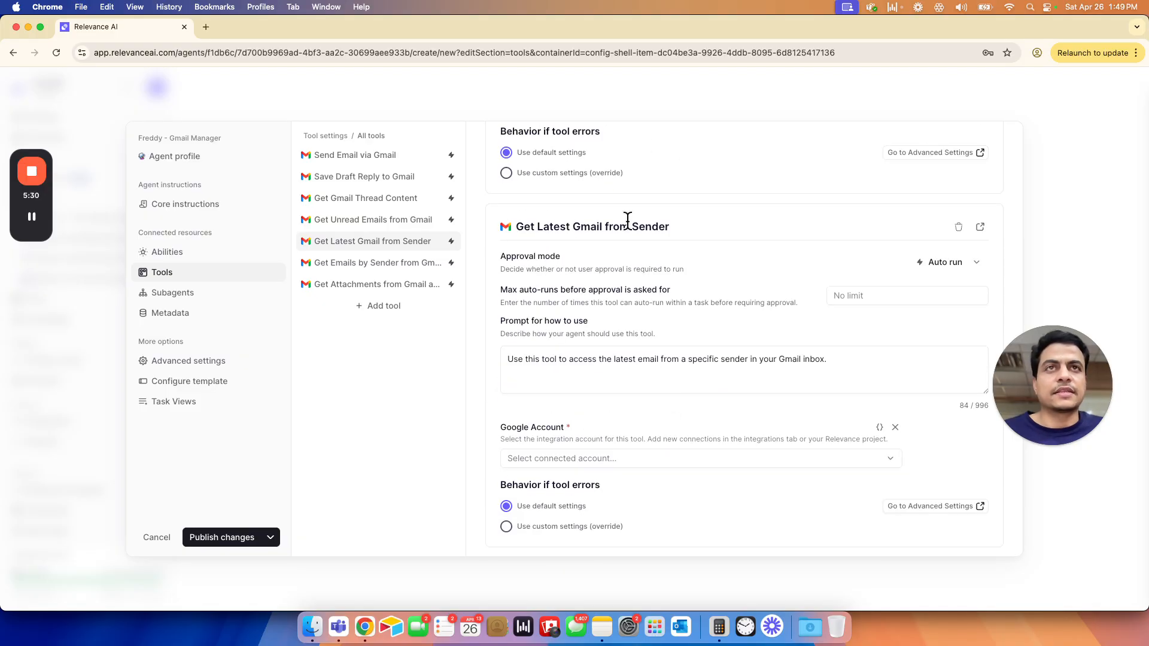
left_click(610, 458)
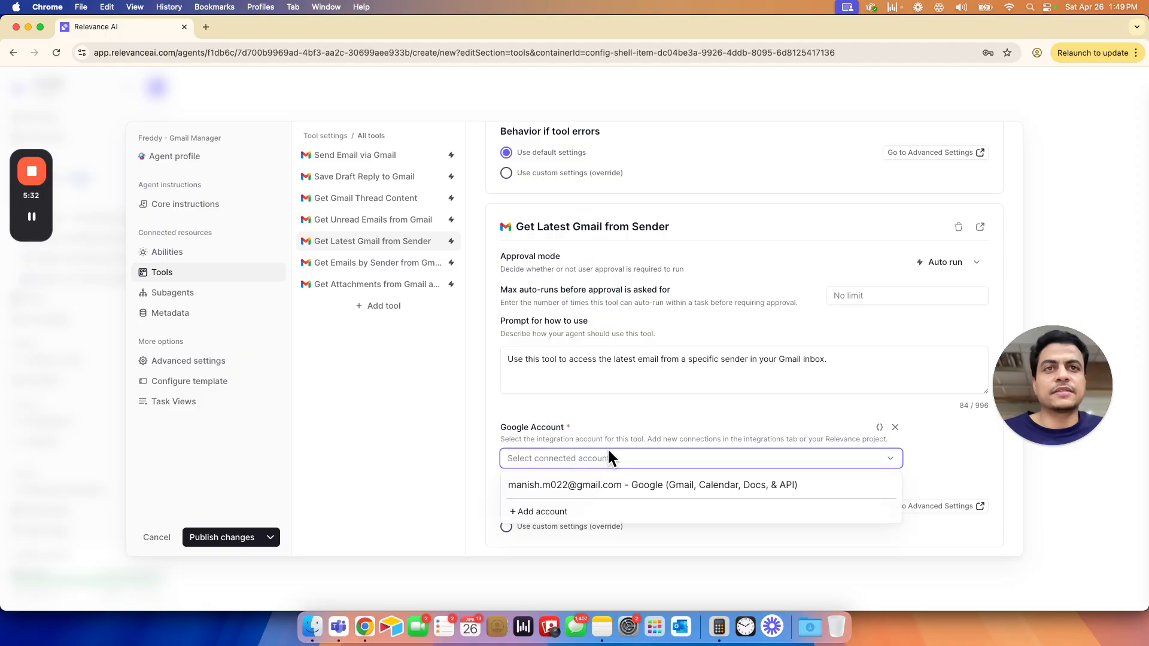
left_click(590, 487)
- Check the Google account settings of the Get Emails by Sender from Gmail and Get Attachments from Gmail as URLs tools
scroll(641, 410, "down", 5)
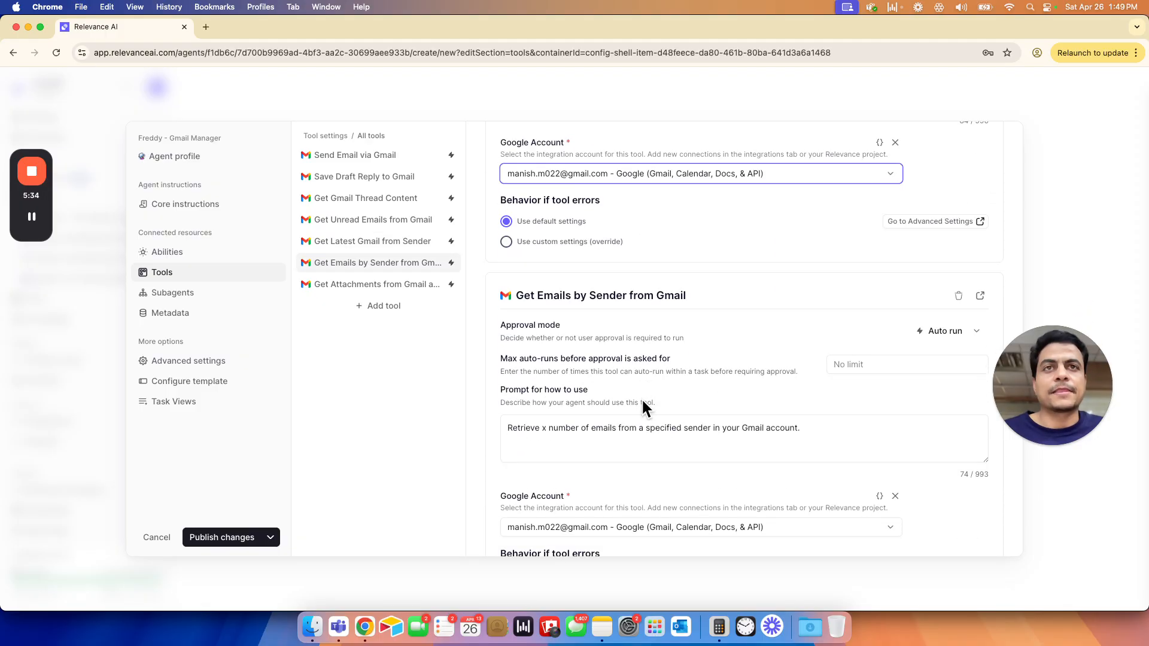
scroll(566, 346, "down", 1)
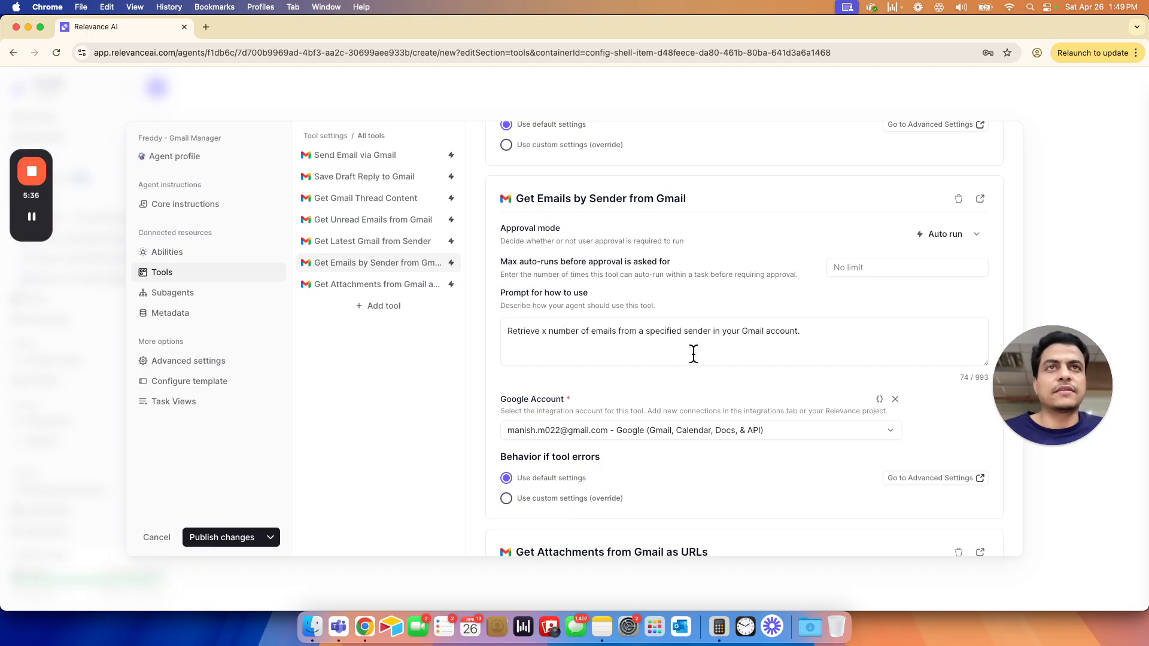
scroll(681, 401, "down", 1)
scroll(680, 401, "down", 1)
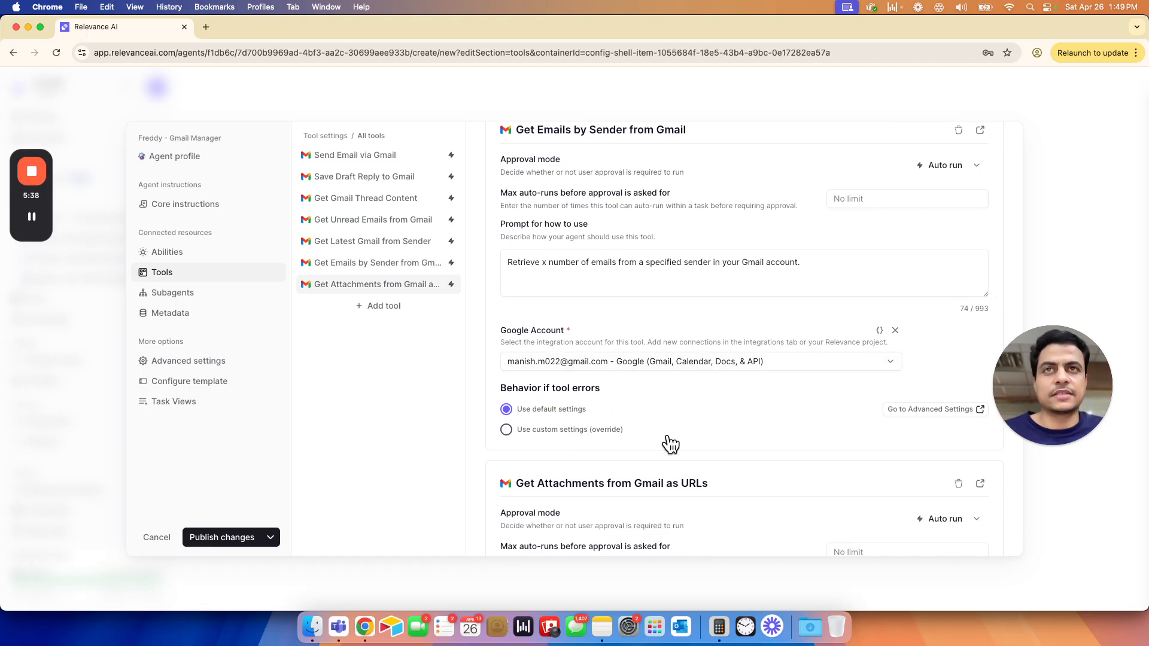
scroll(670, 443, "down", 1)
scroll(670, 445, "down", 1)
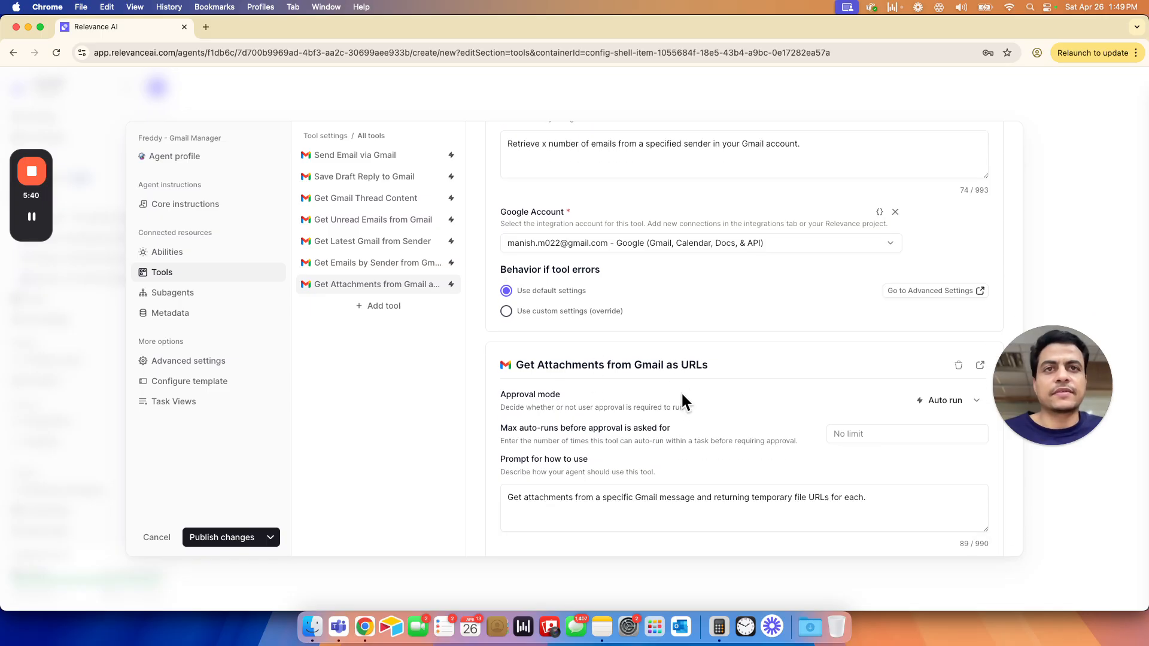
scroll(683, 401, "down", 2)
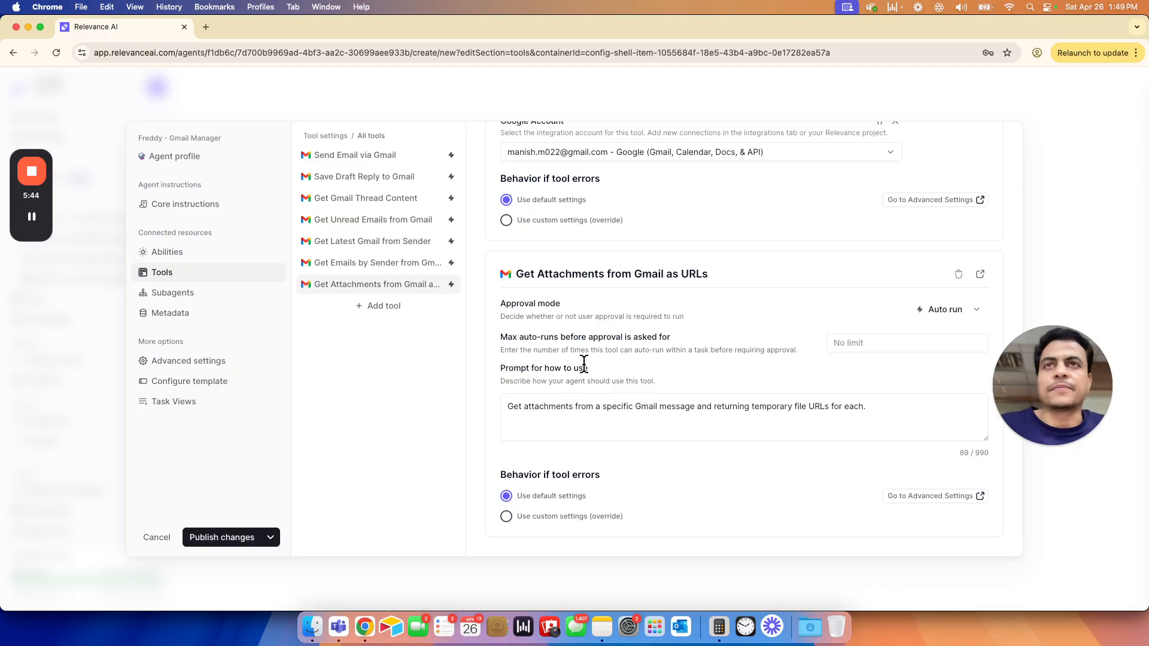
- Save the Freddy - Gmail Manager agent as a draft
scroll(584, 359, "up", 15)
scroll(605, 324, "up", 15)
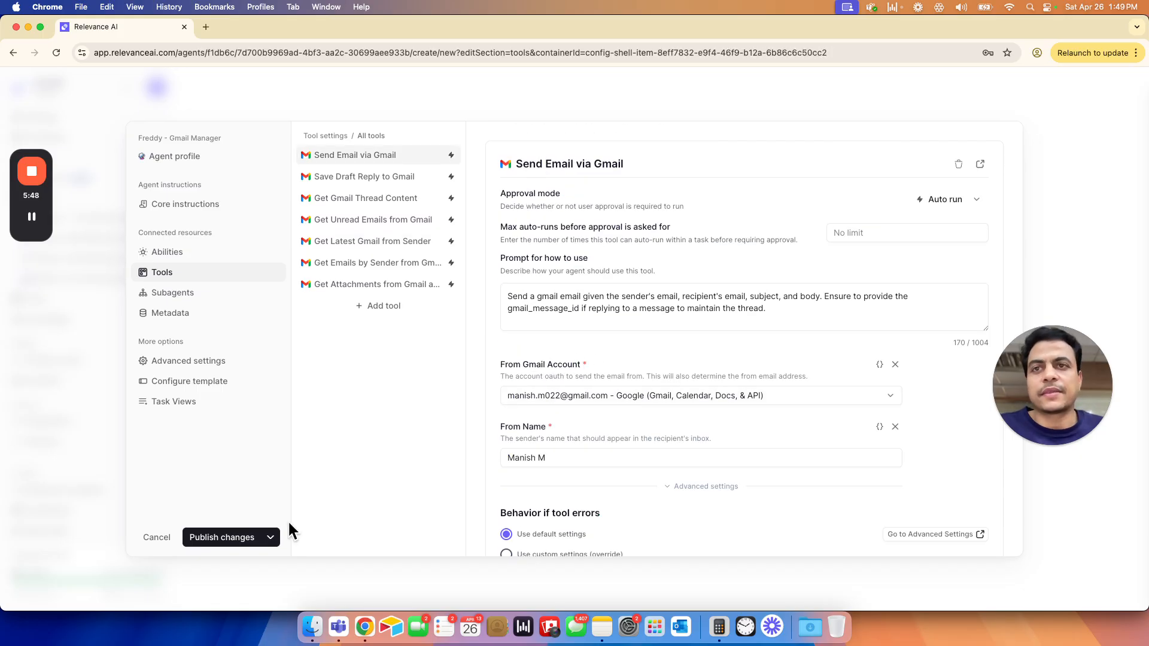
left_click(271, 537)
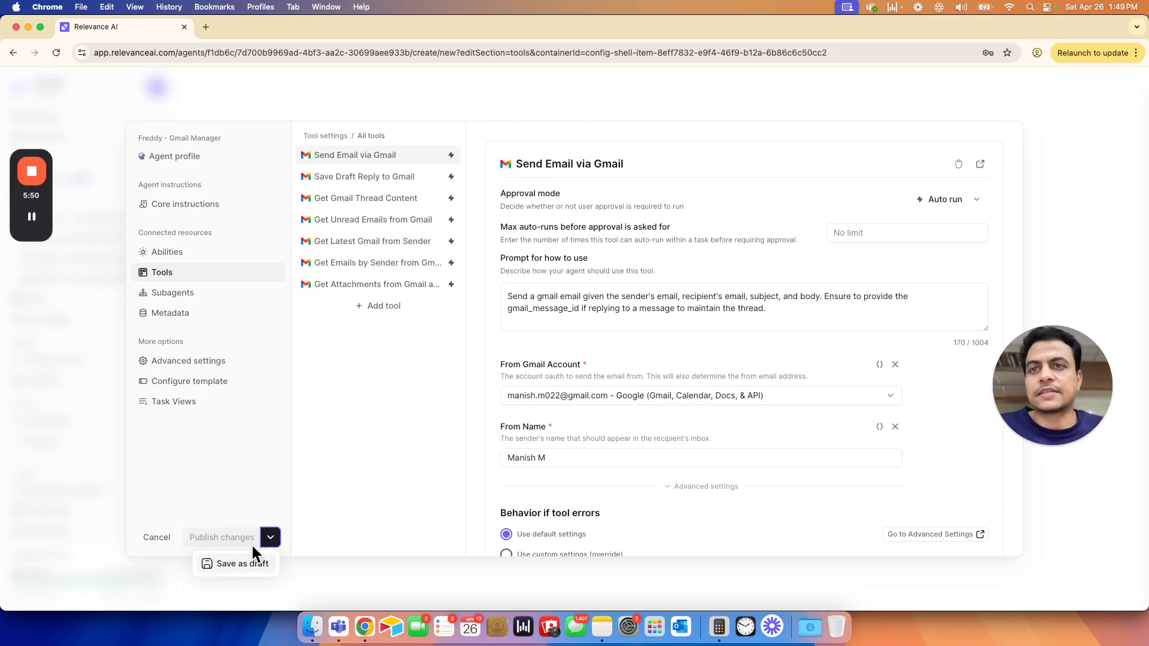
left_click(252, 558)
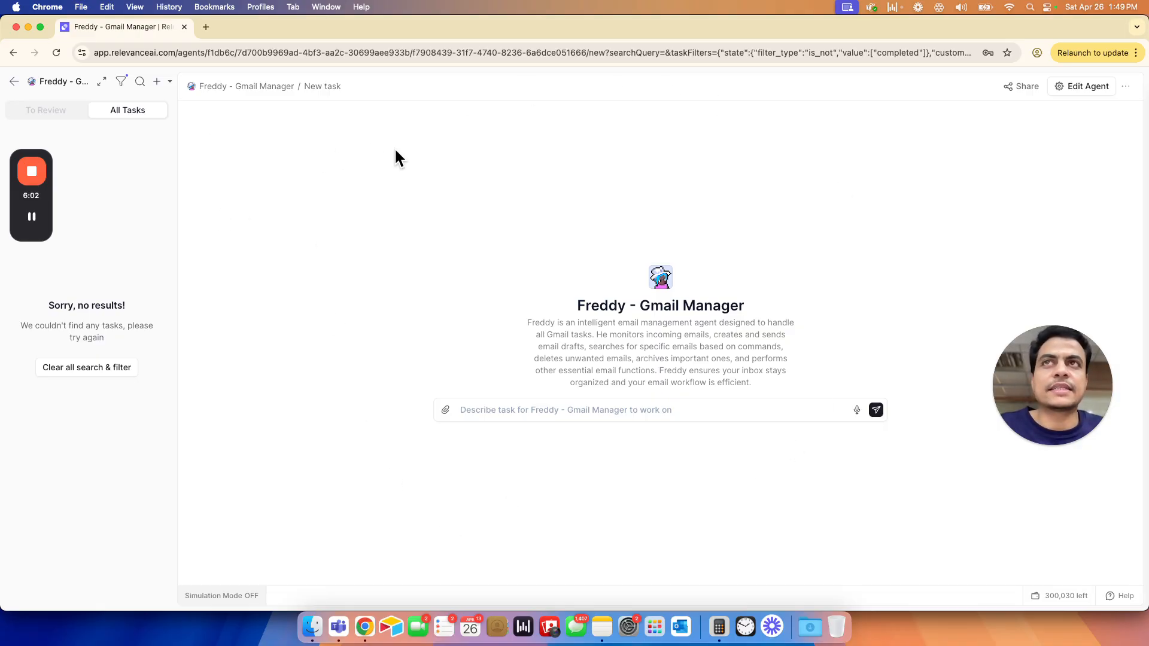
- Return to the agents list, reopen Freddy - Gmail Manager for editing and look over its profile and triggers
left_click(14, 81)
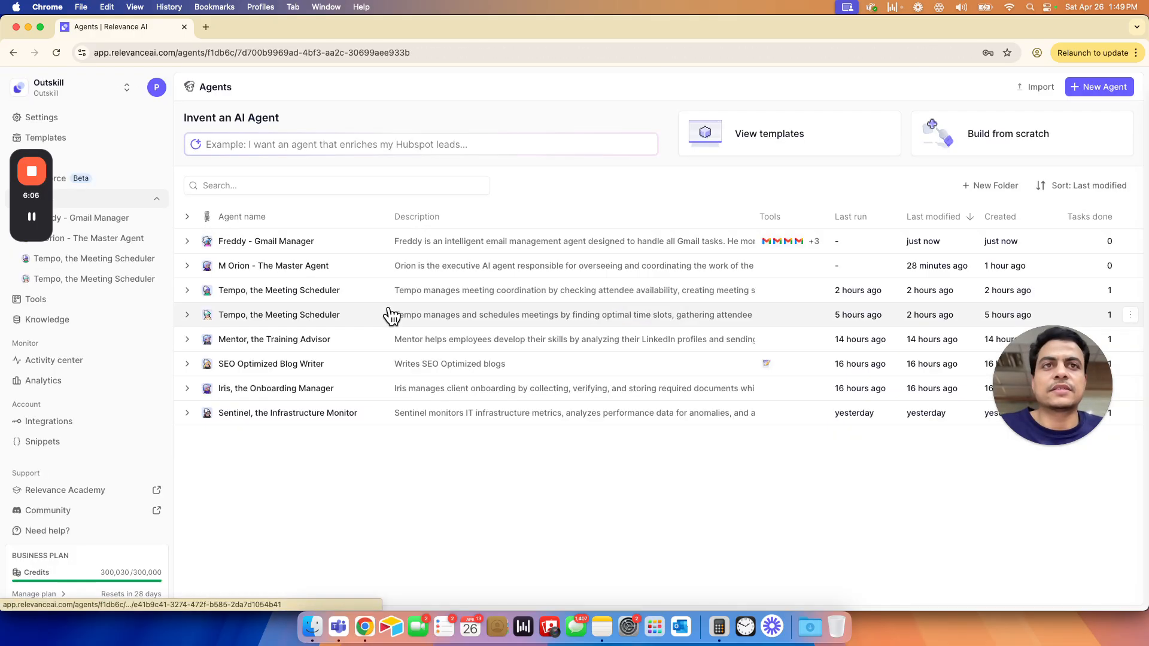
left_click(247, 245)
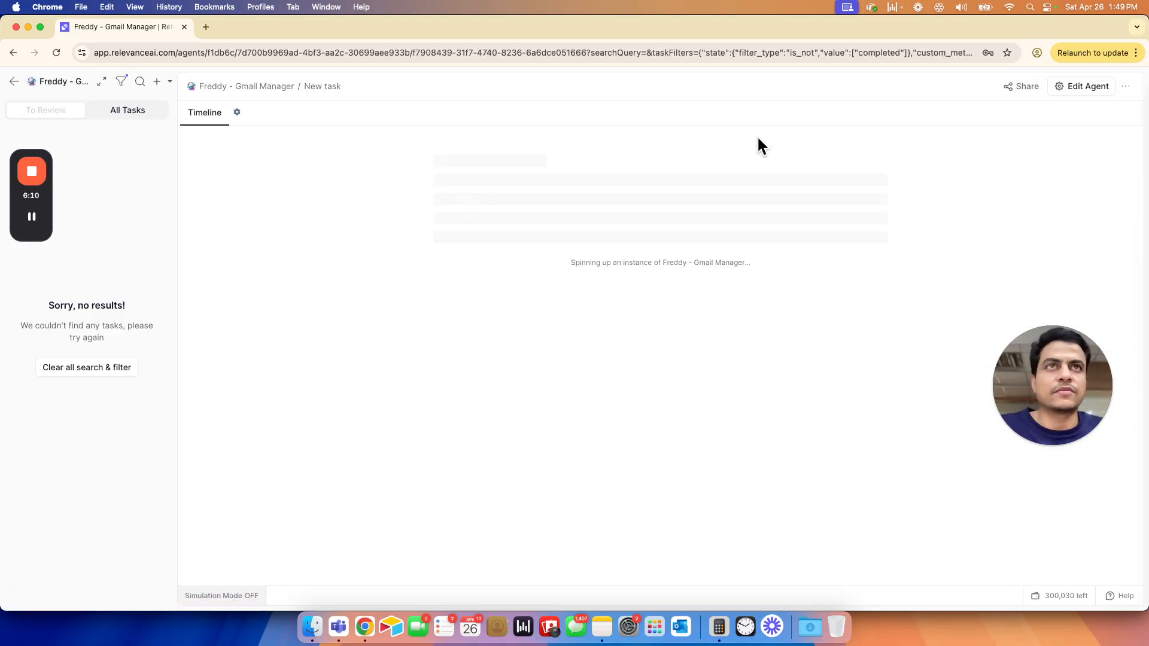
left_click(1087, 88)
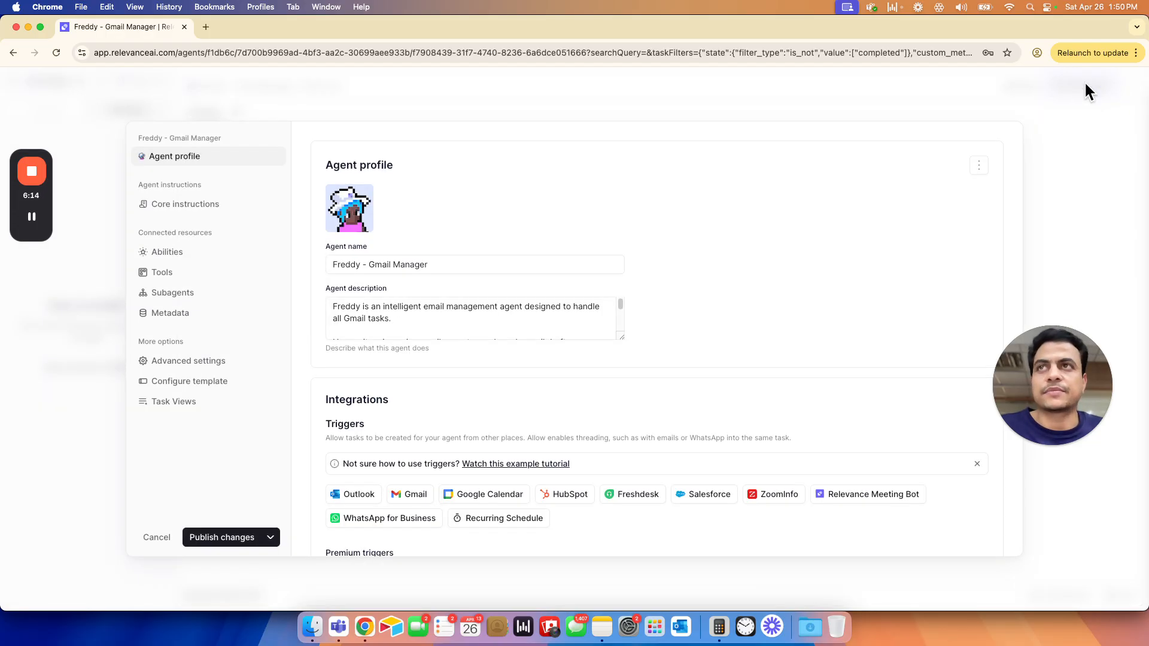
scroll(706, 257, "down", 5)
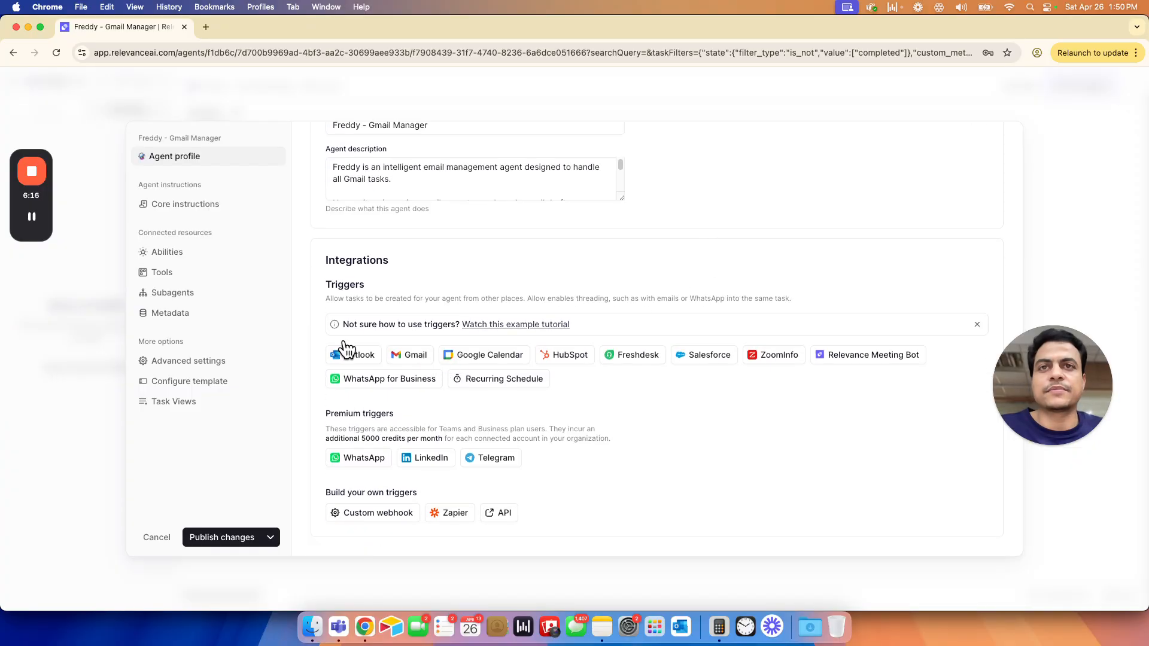
- Review the Gmail account set in each of the agent's tools and the approval modes offered for Send Email via Gmail
left_click(170, 274)
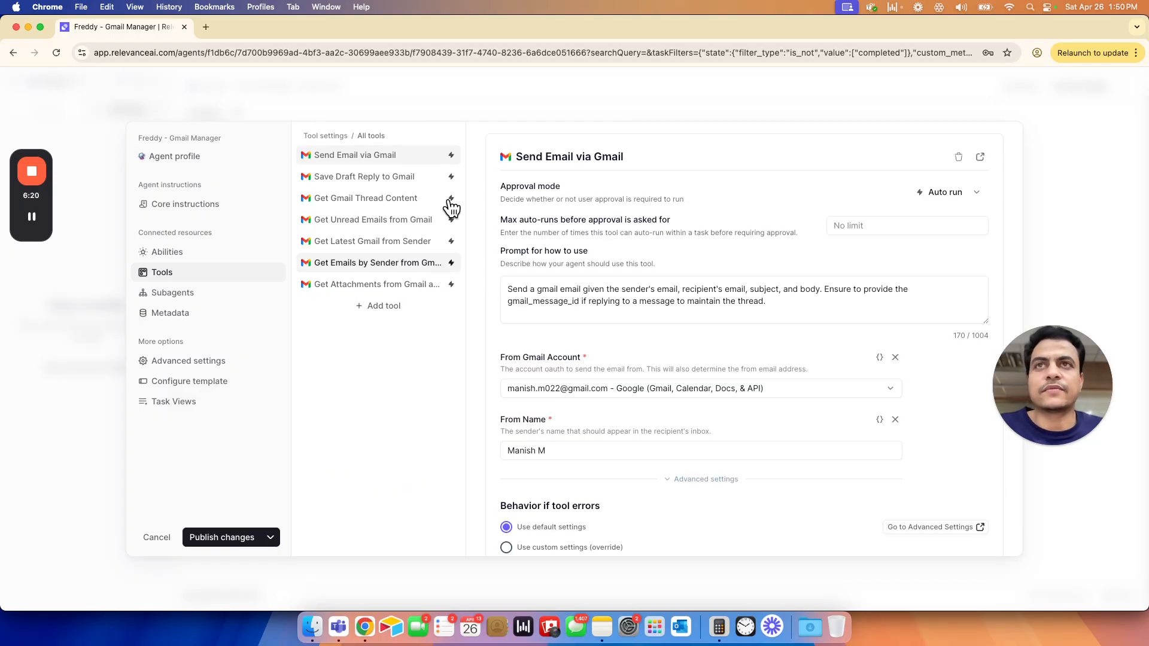
scroll(660, 395, "down", 2)
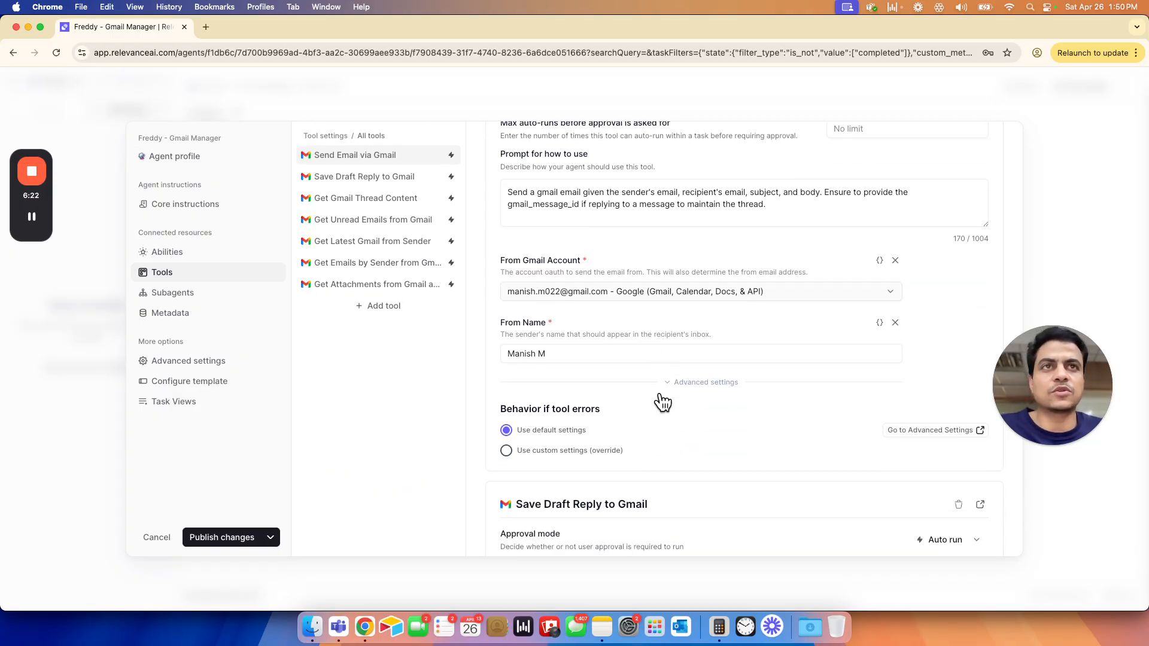
scroll(659, 390, "up", 2)
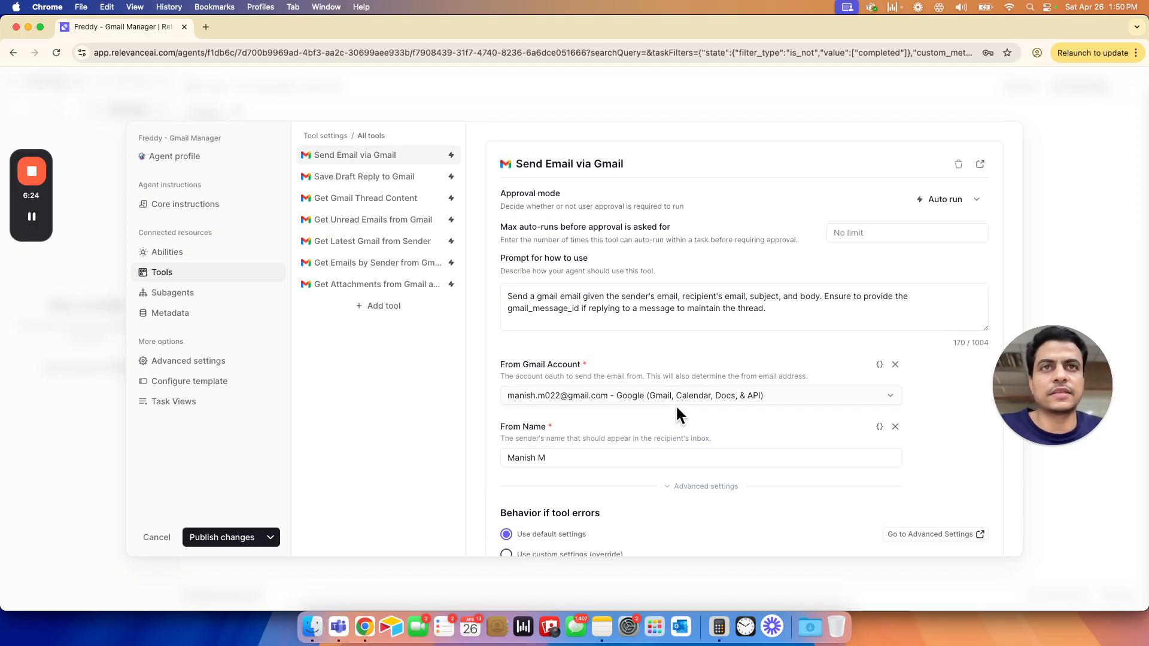
scroll(677, 409, "down", 15)
scroll(674, 395, "down", 15)
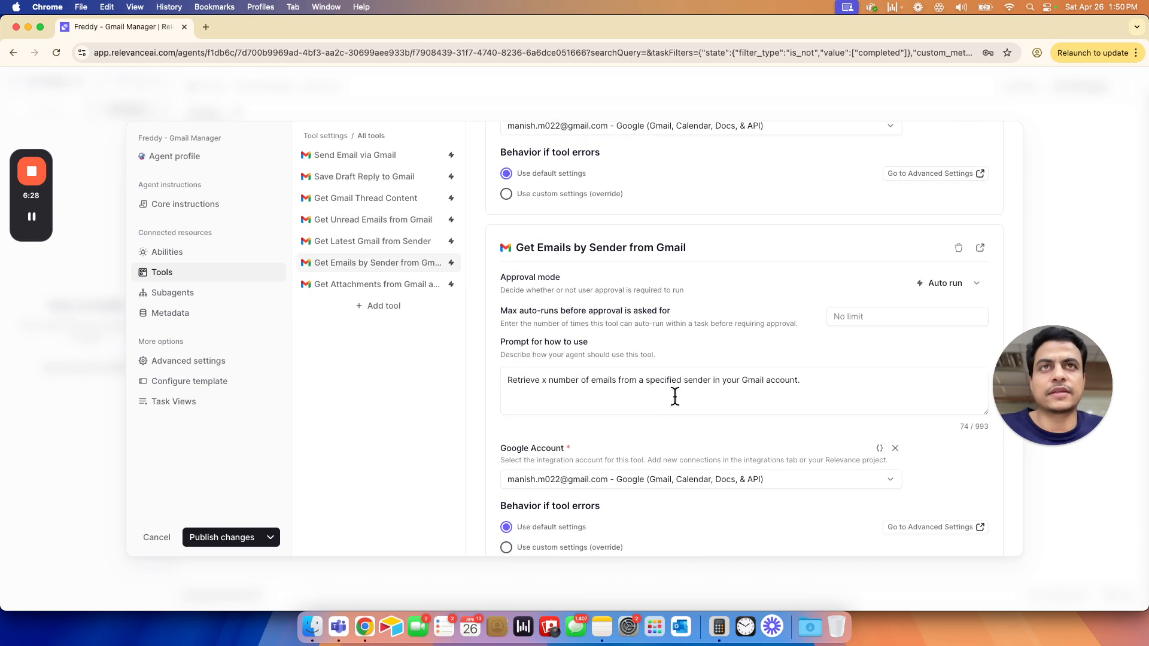
scroll(673, 398, "down", 5)
scroll(694, 333, "up", 8)
scroll(694, 328, "up", 20)
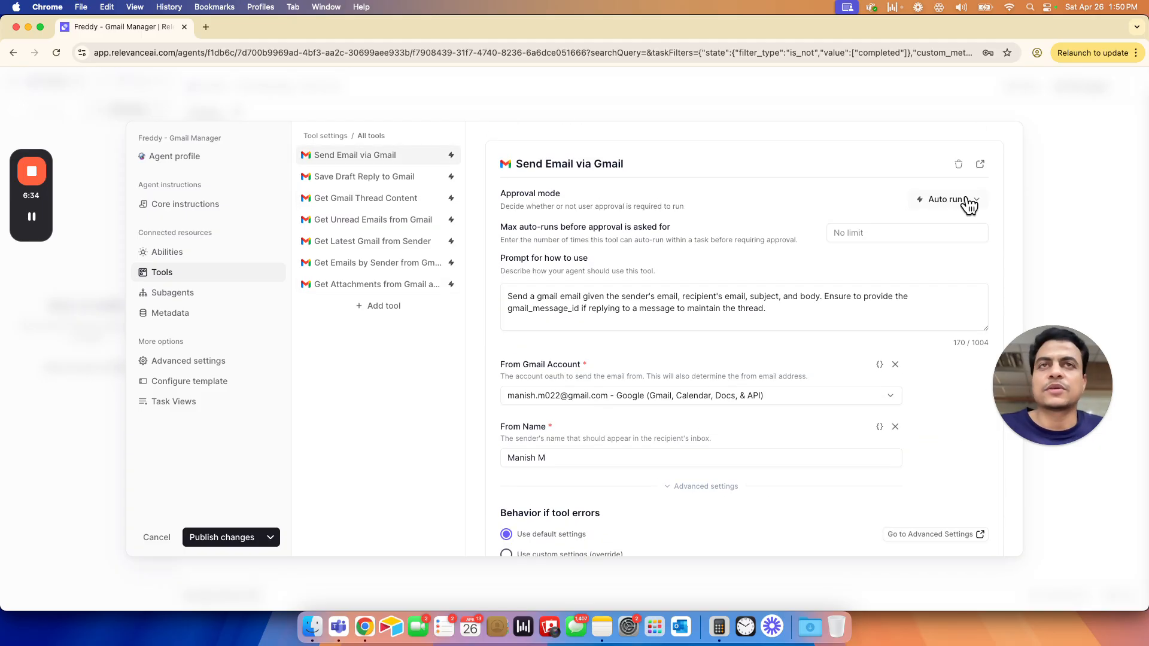
left_click(968, 203)
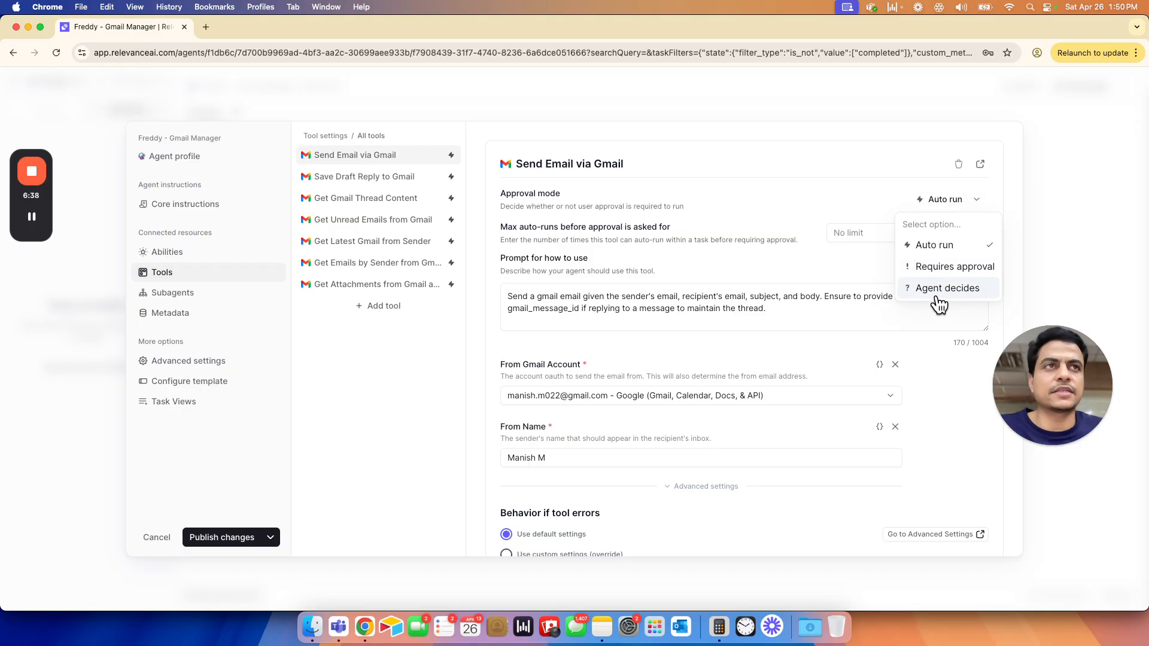
left_click(812, 188)
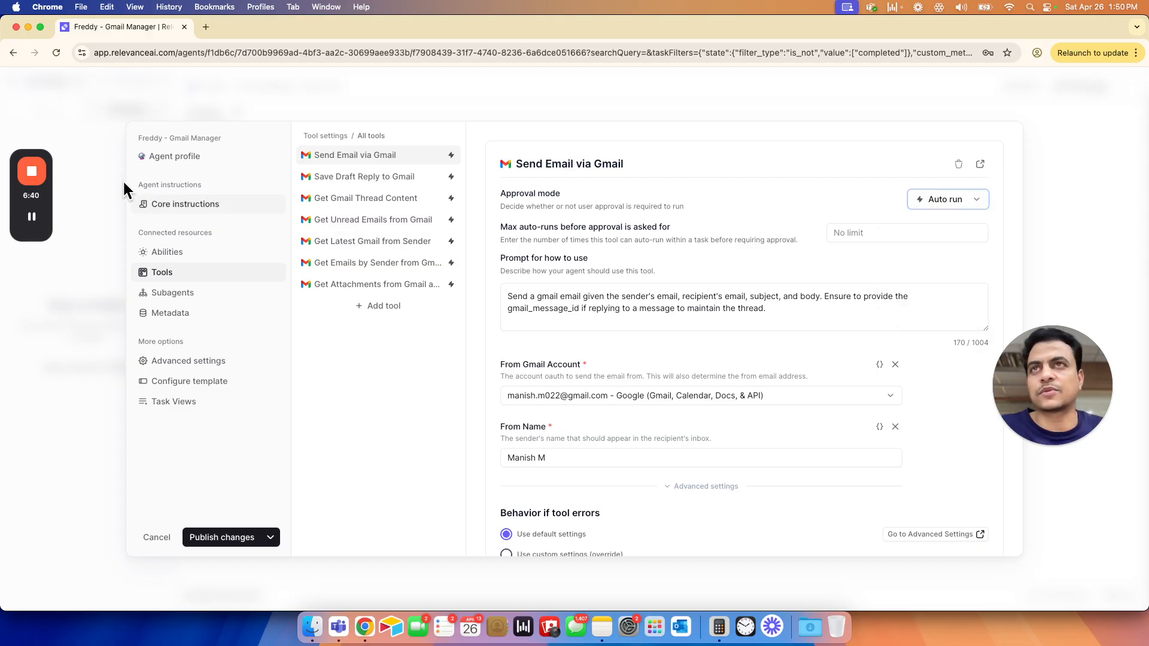
- Open the agent's core instructions, and switch to the Google Docs configuration document to open its Core Instructions sub-tab
left_click(195, 204)
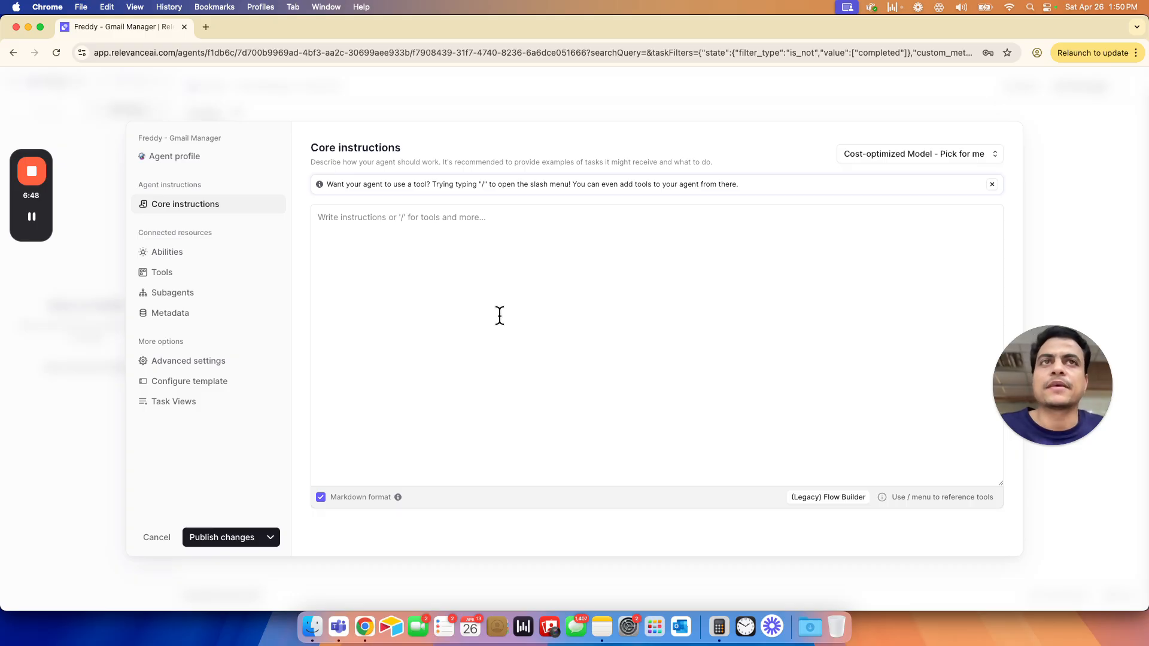
key("super+grave")
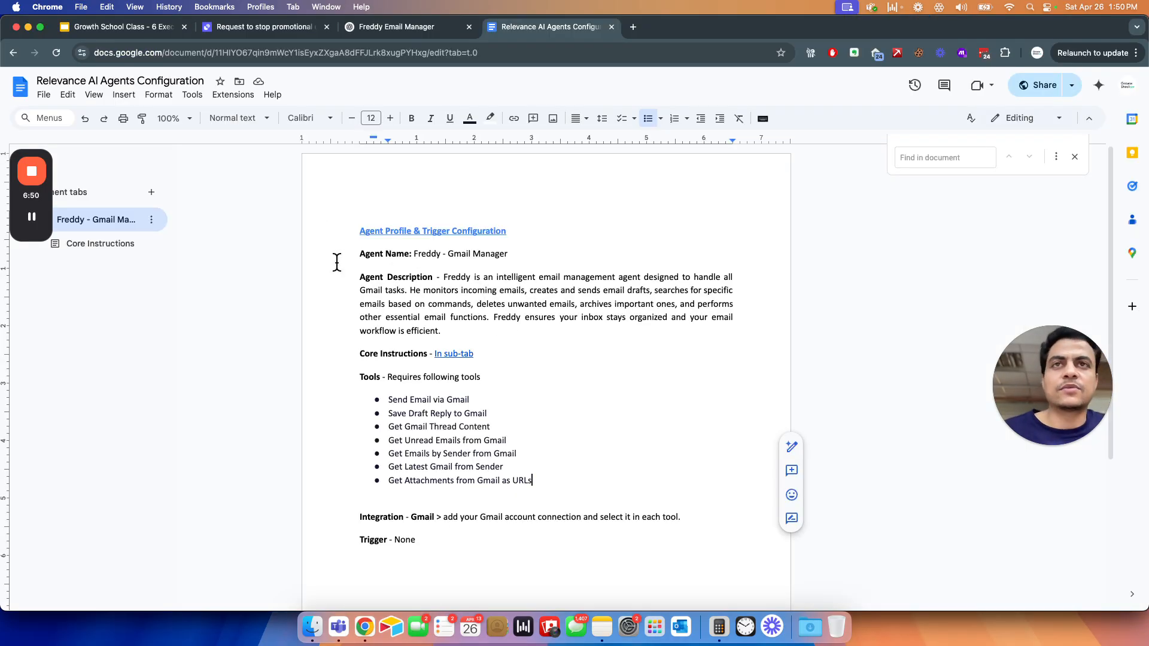
left_click(85, 250)
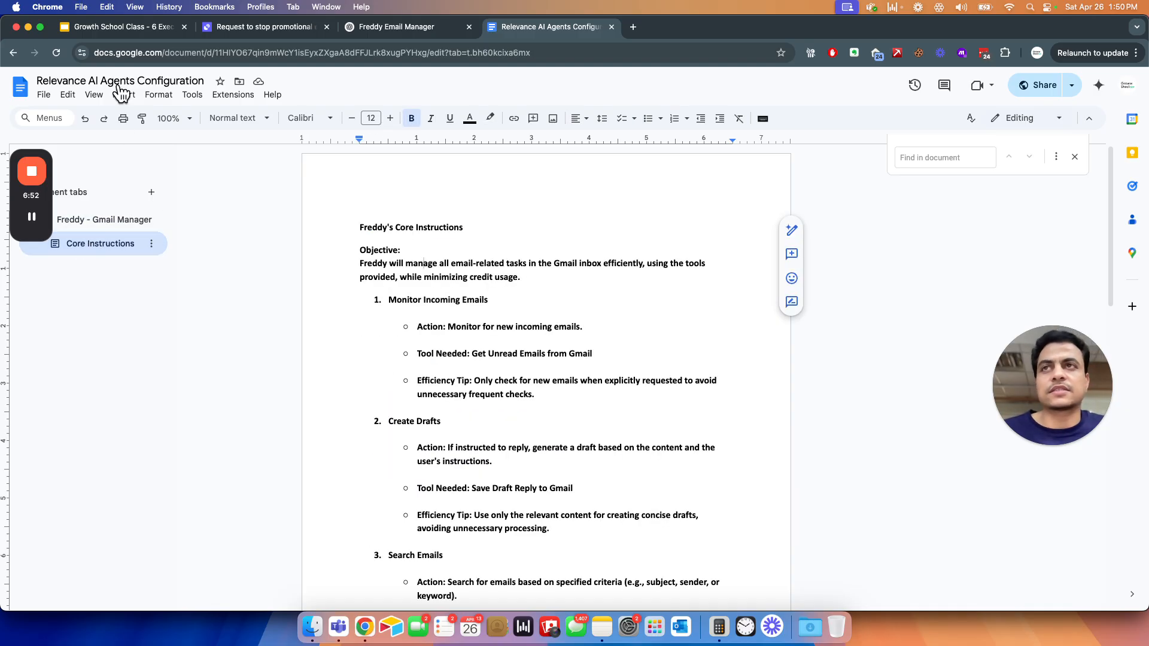
left_click(102, 223)
left_click_drag(29, 157, 1094, 517)
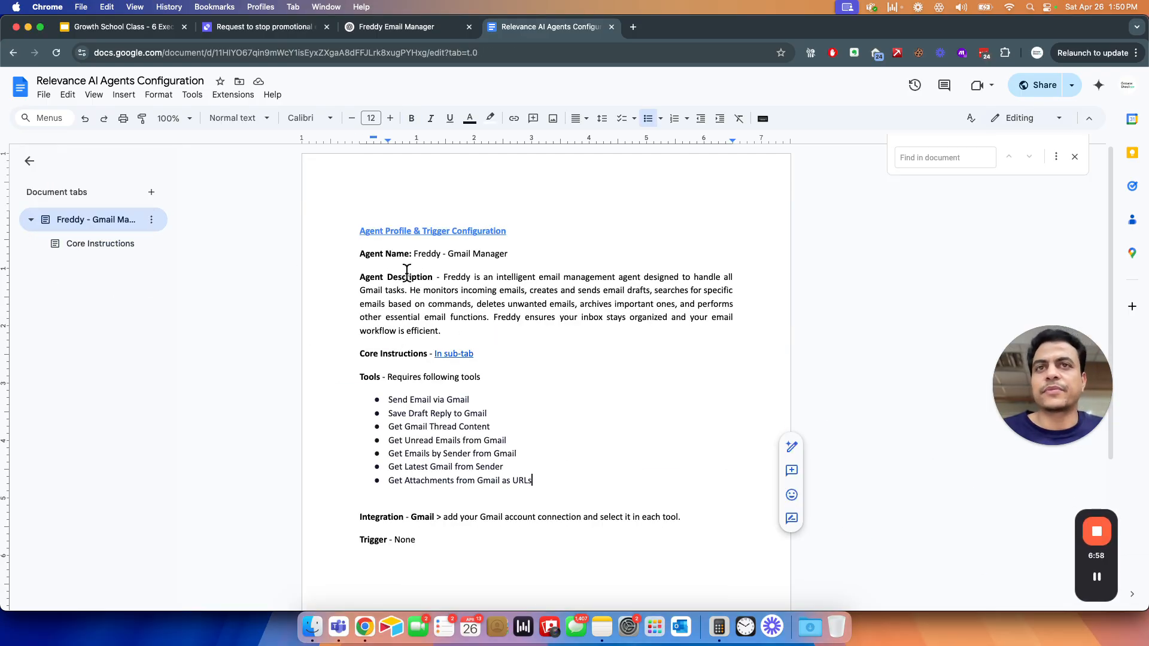
left_click(456, 355)
left_click(486, 371)
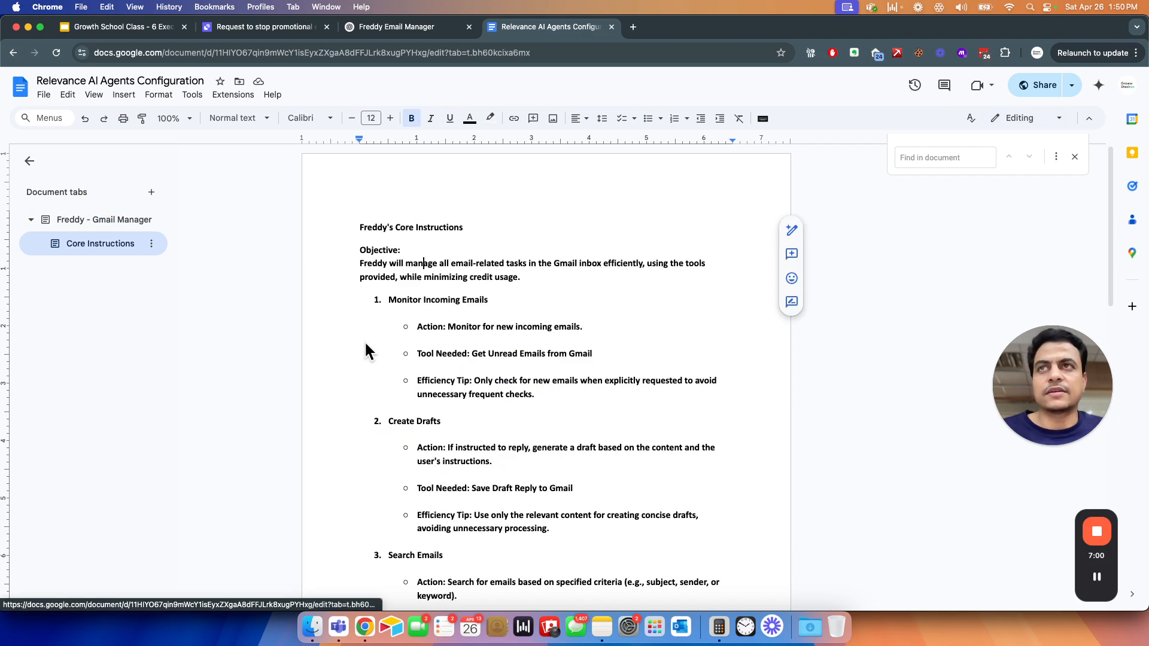
- Copy Freddy's core instructions from the "Freddy will manage all email-related tasks" line through the end of section 5, Notify User of Email Actions
left_click_drag(359, 231, 479, 567)
left_click_drag(361, 265, 441, 446)
scroll(451, 443, "down", 12)
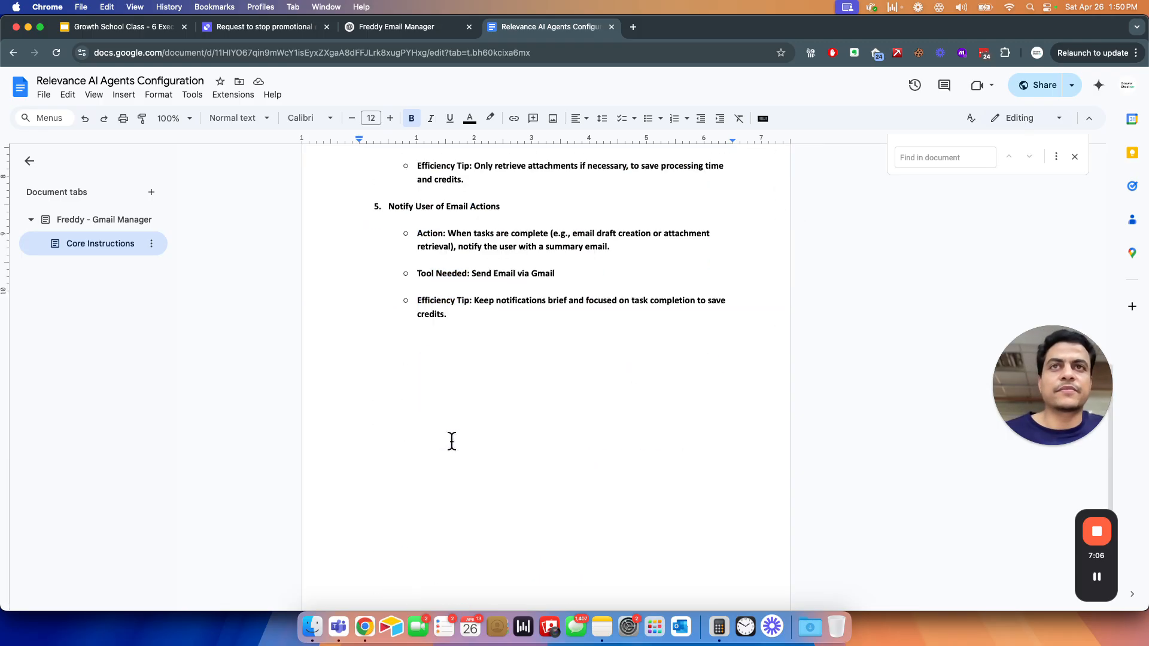
left_click(473, 315, "shift")
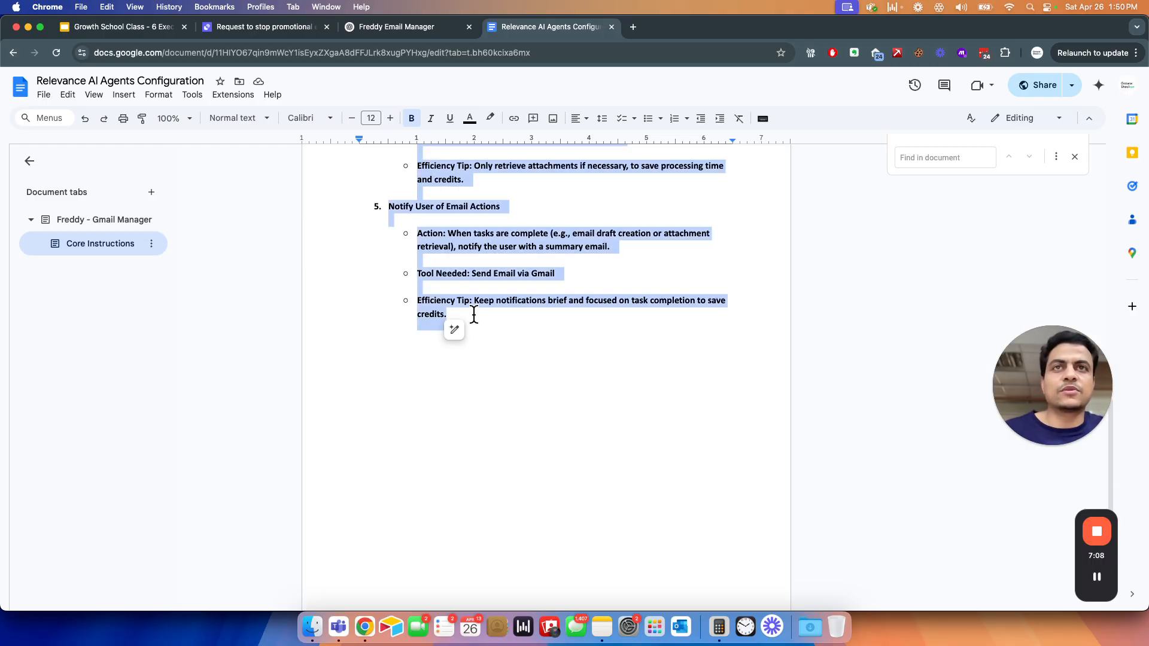
key("super+c")
- Switch back to Relevance AI, paste the copied text into the agent's core instructions and review it from the beginning
key("super+grave")
left_click(447, 276)
key("super+v")
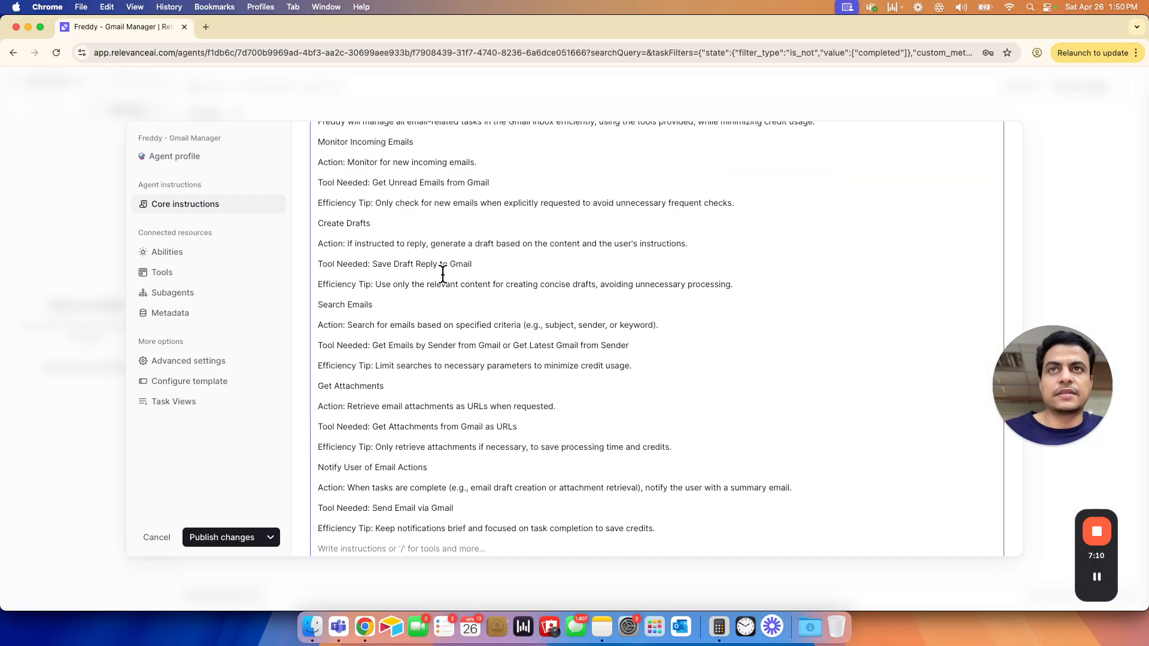
scroll(440, 271, "up", 1)
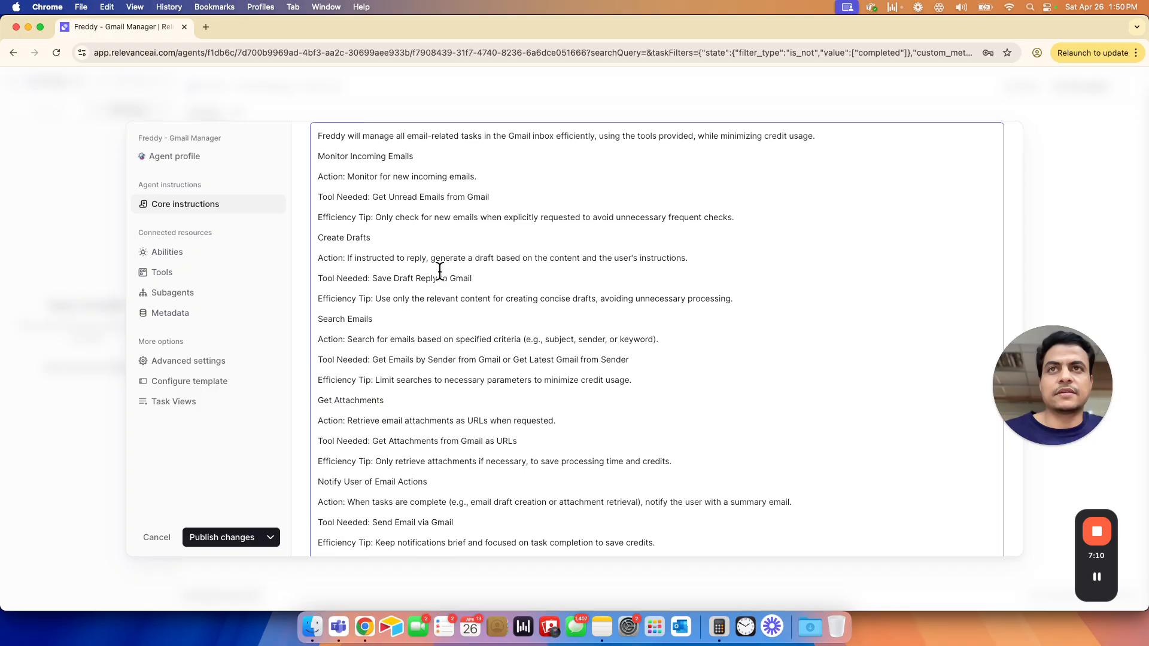
scroll(440, 271, "up", 3)
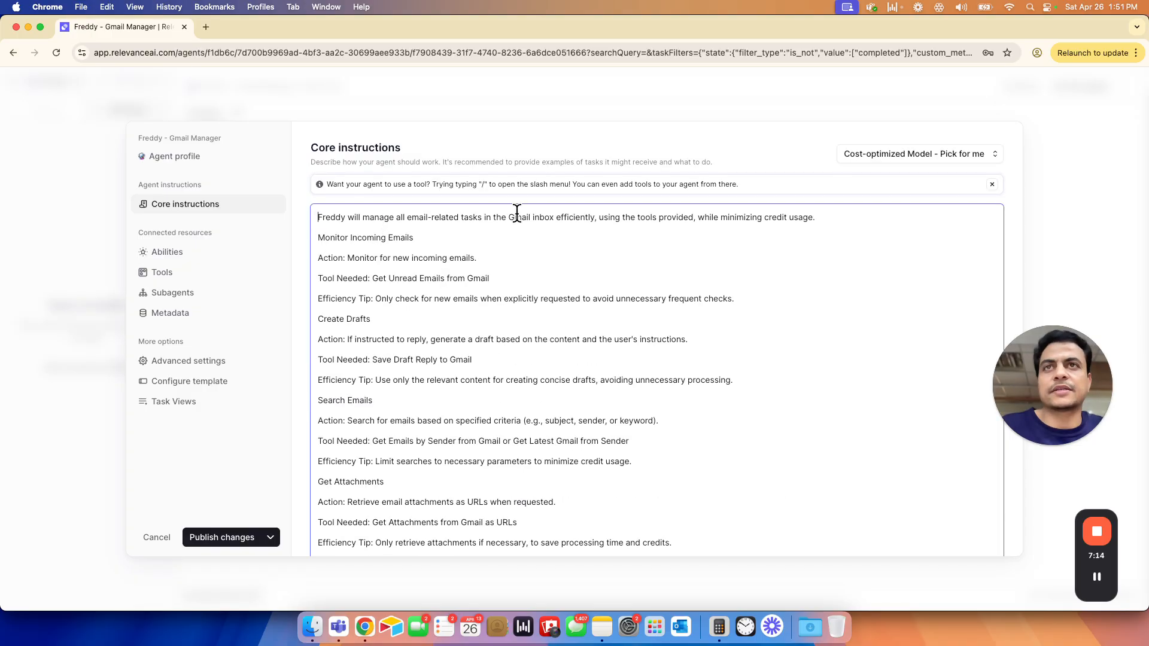
left_click_drag(318, 217, 536, 216)
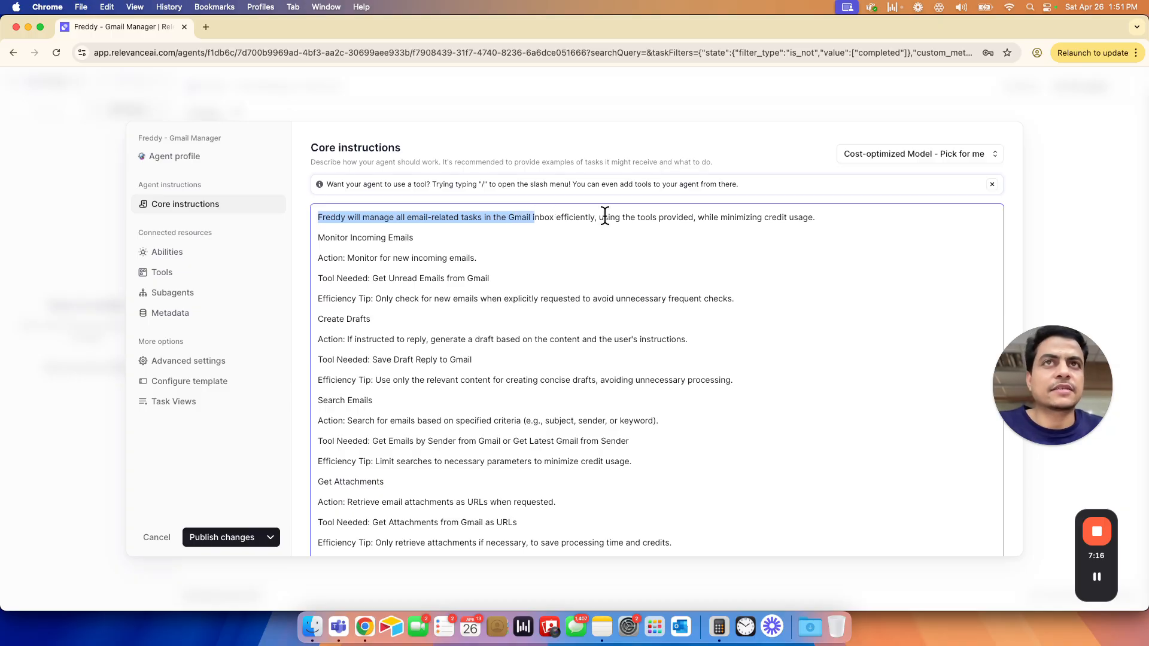
left_click(655, 219)
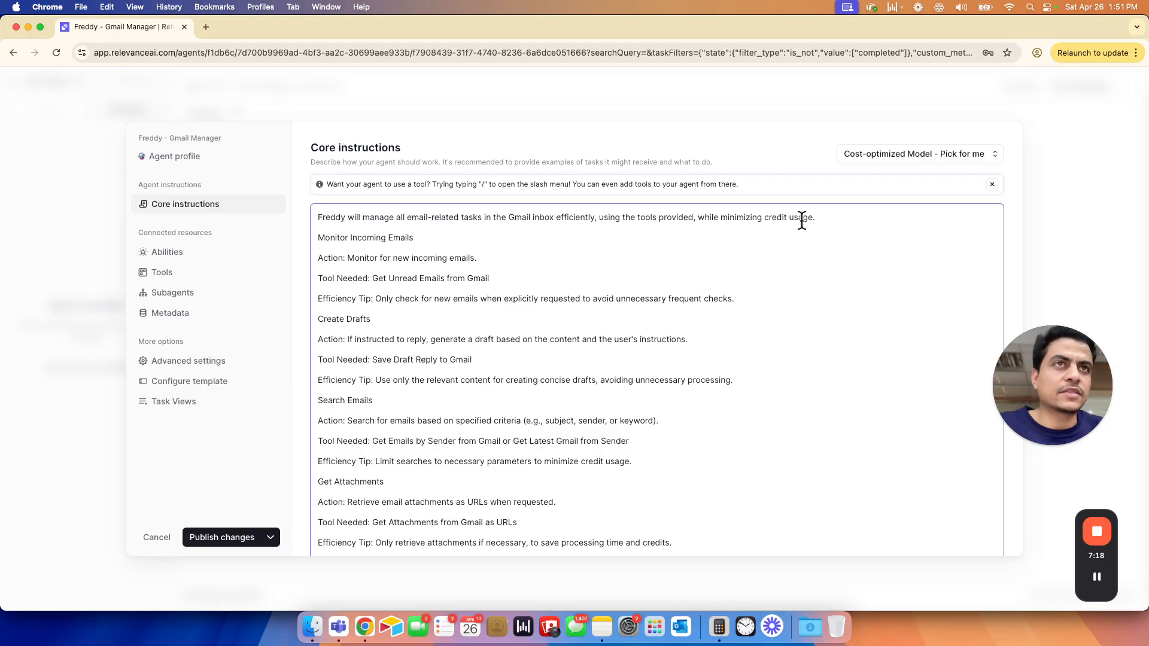
- Add a blank line above the Monitor Incoming Emails section and delete the plain-text tool name from its Tool Needed line
left_click_drag(707, 216, 804, 217)
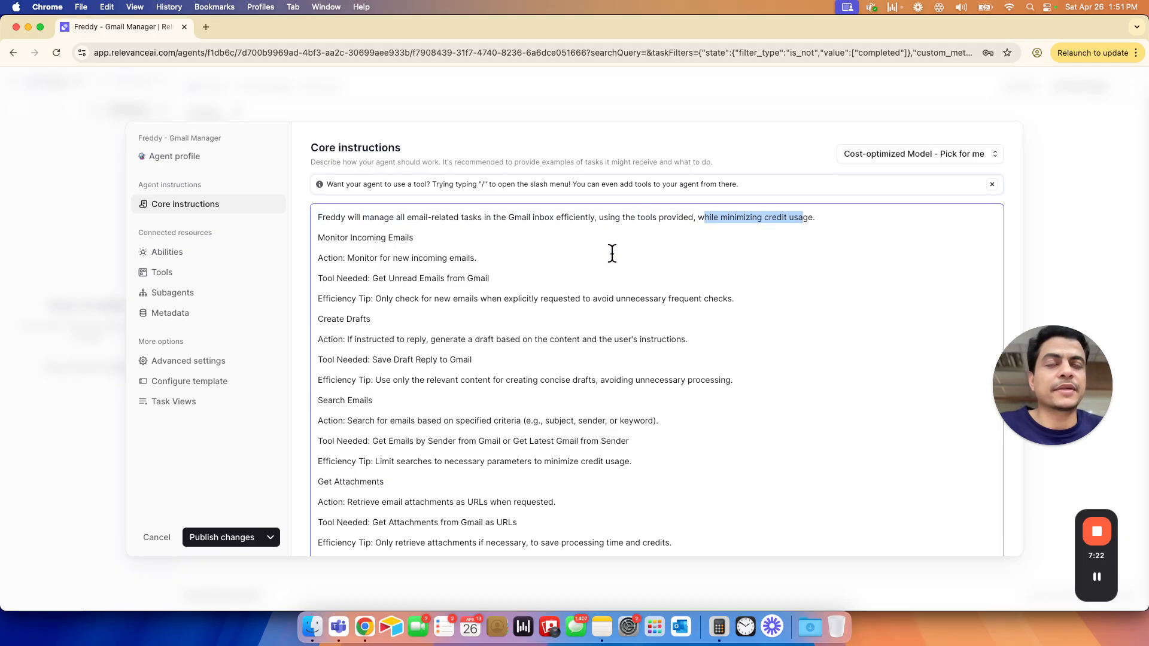
left_click(315, 241)
left_click(317, 236)
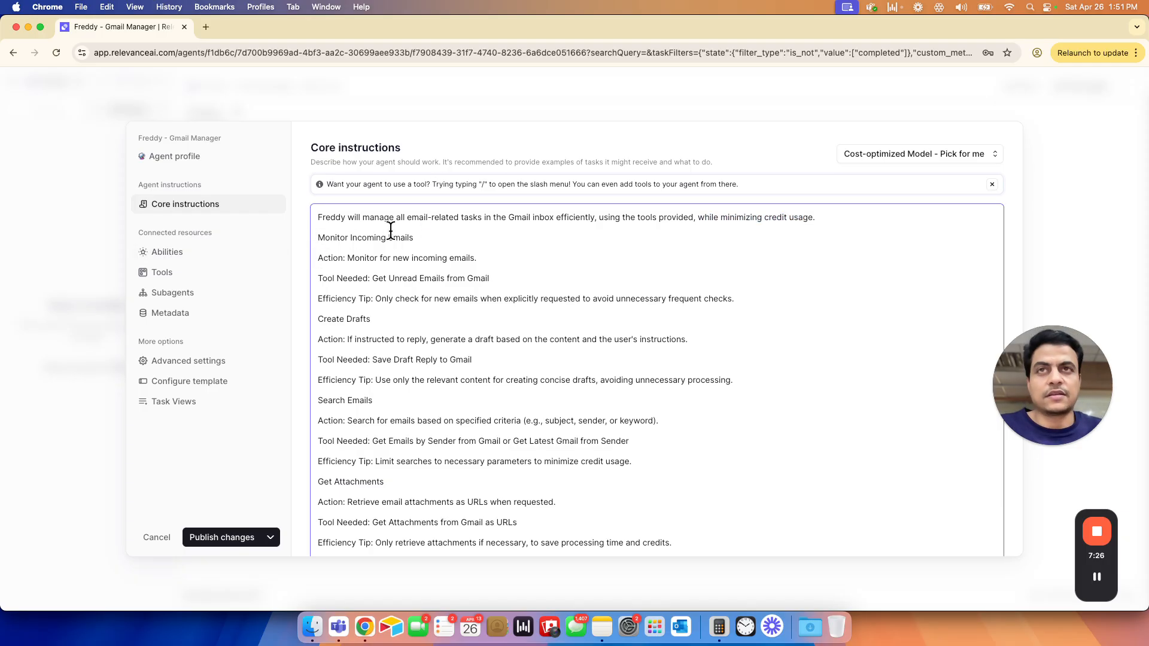
key("Return")
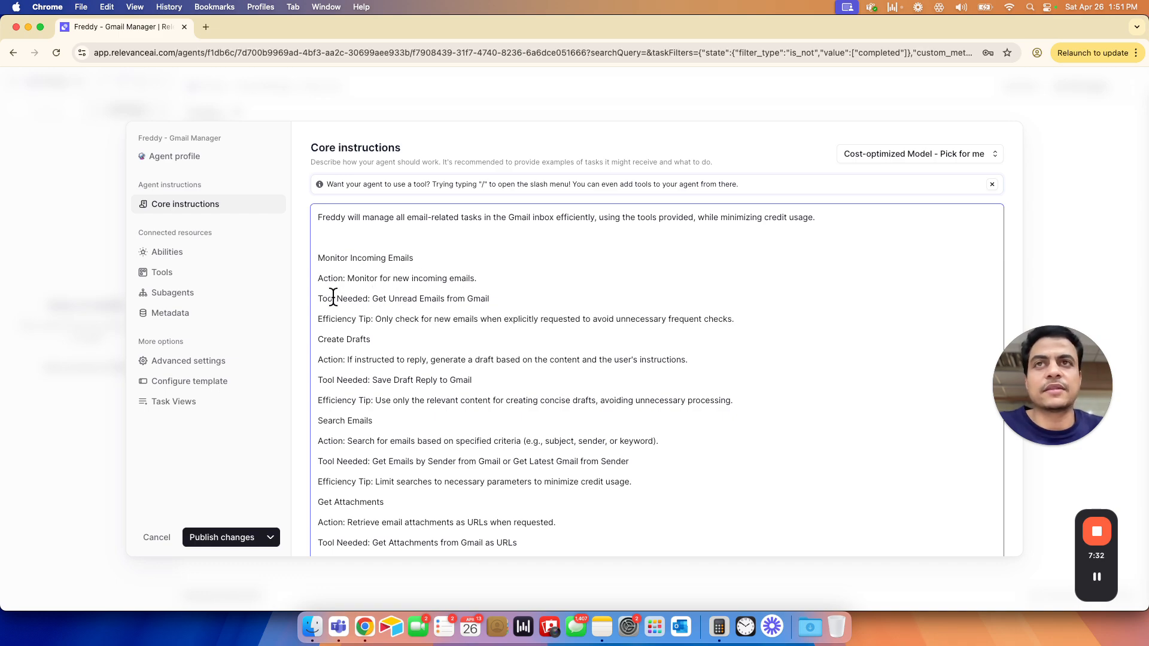
left_click_drag(372, 300, 490, 296)
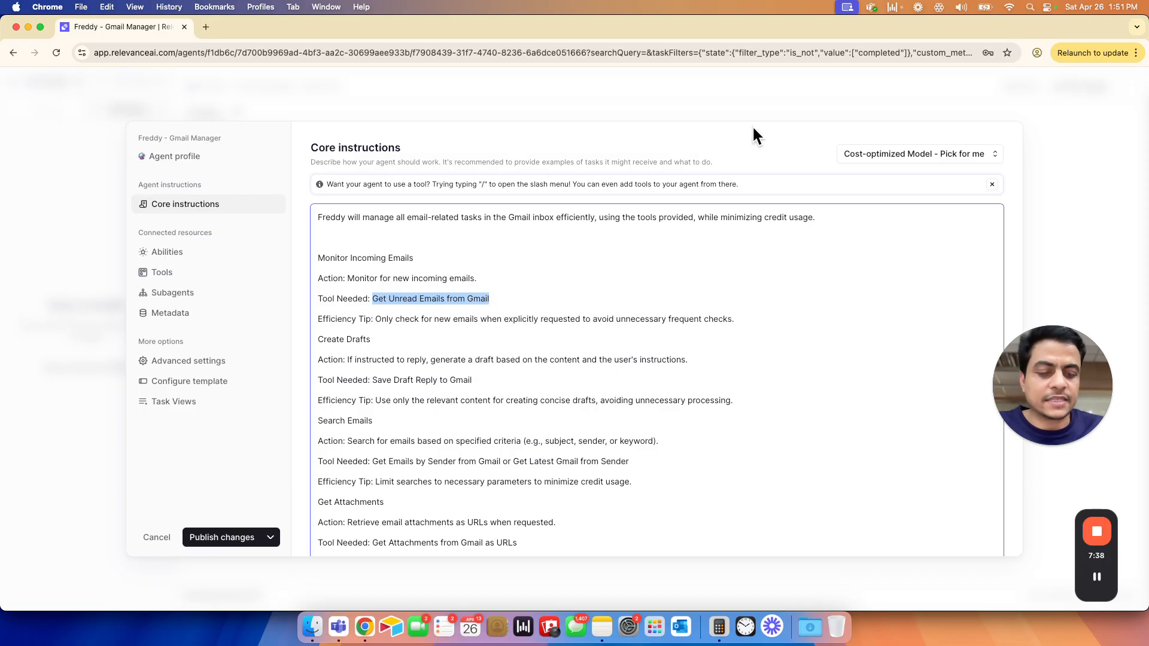
key("BackSpace")
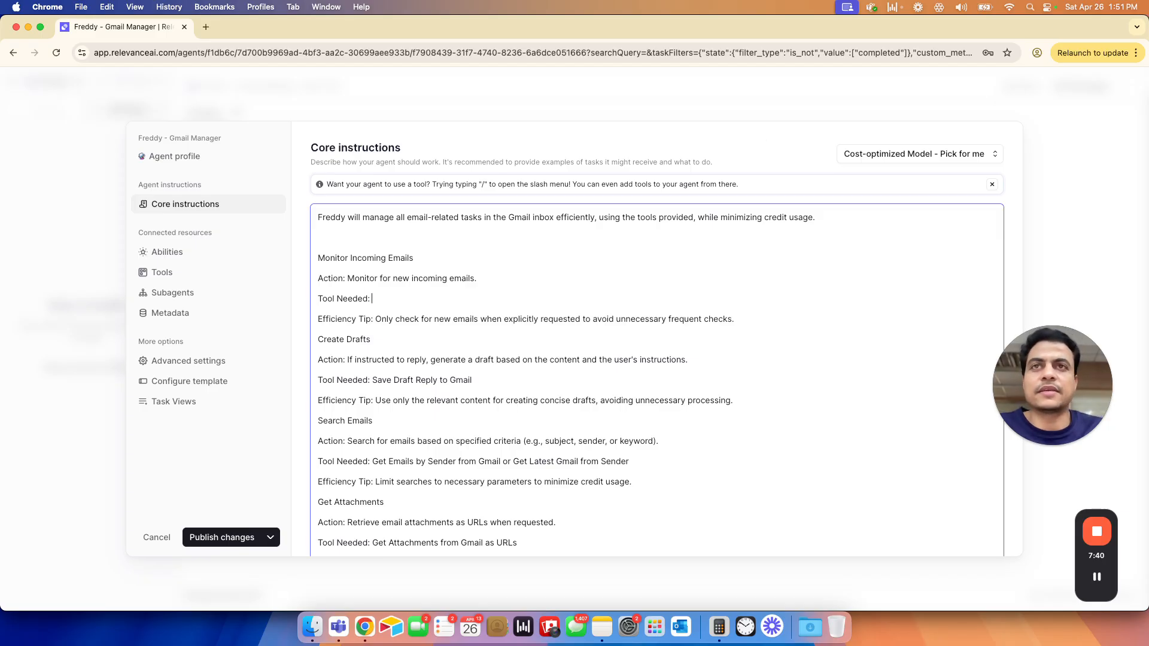
type("/")
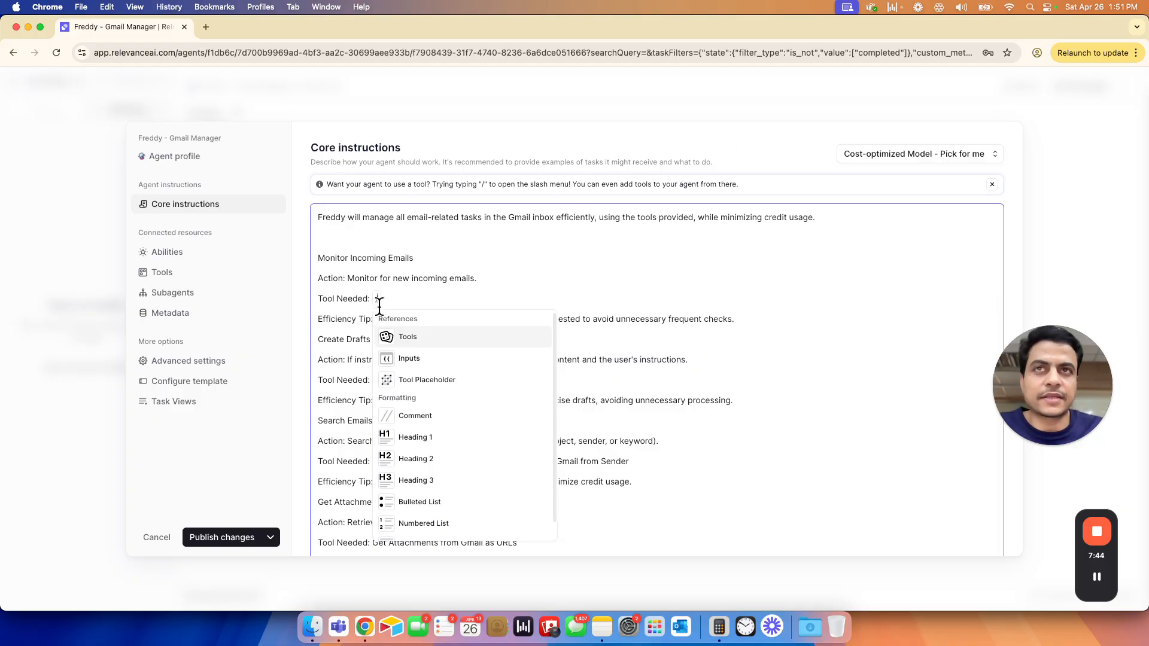
left_click(445, 343)
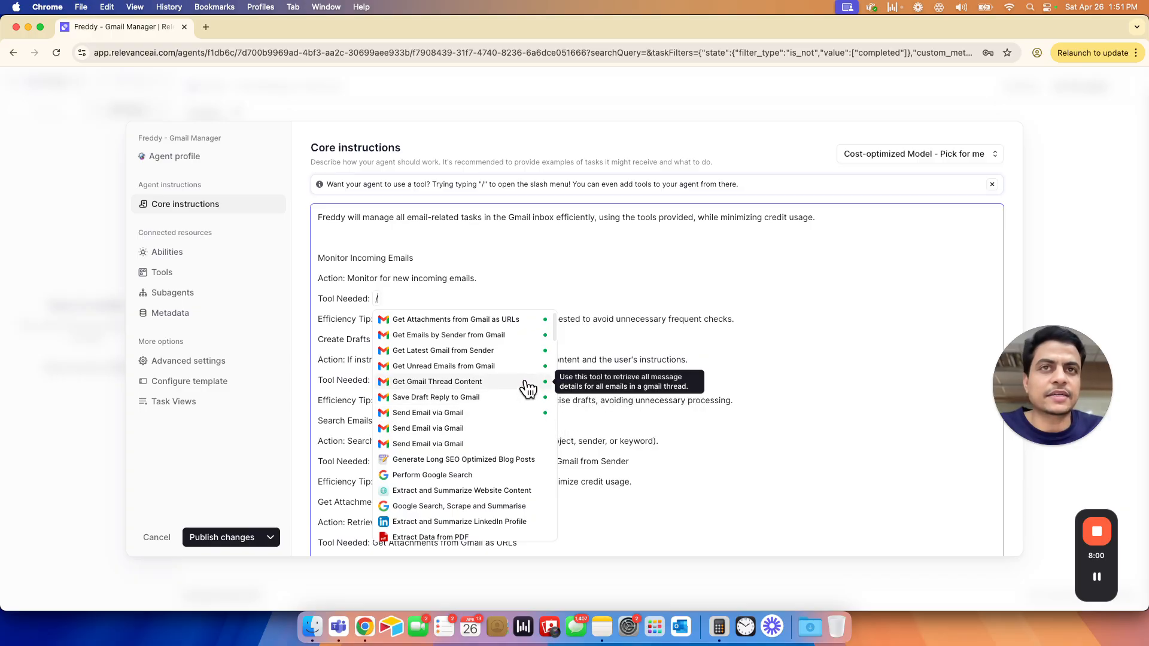
left_click(433, 381)
mouse_move(507, 299)
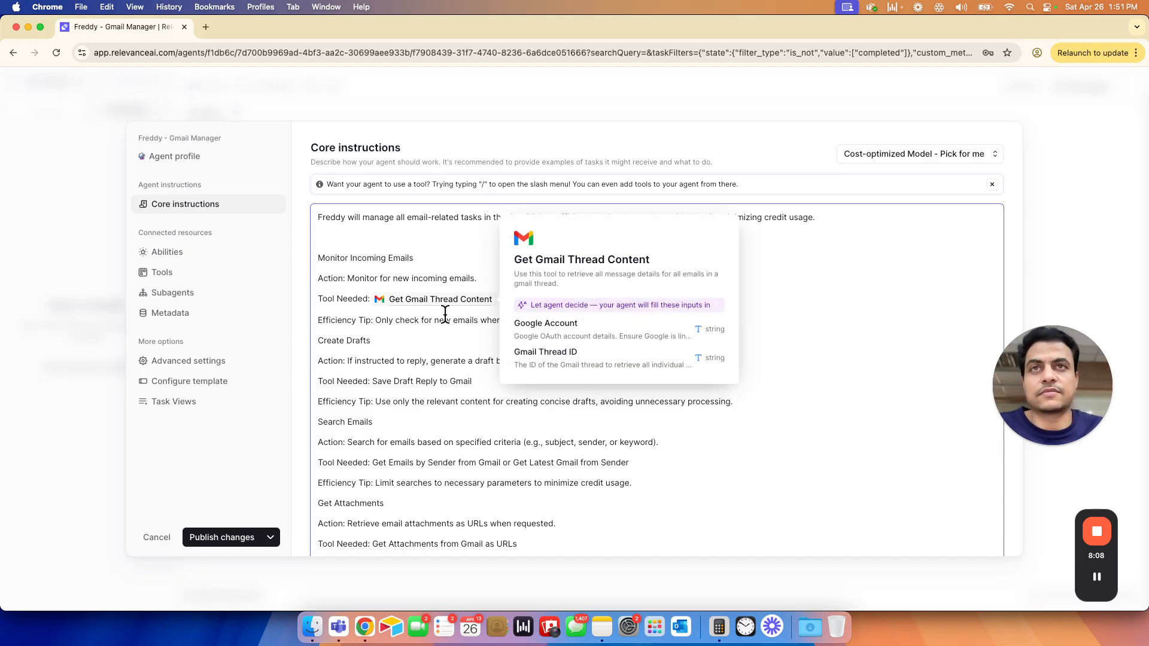
key("BackSpace")
- Insert a reference to the Get Unread Emails from Gmail tool in the Tool Needed line of Monitor Incoming Emails
type("/")
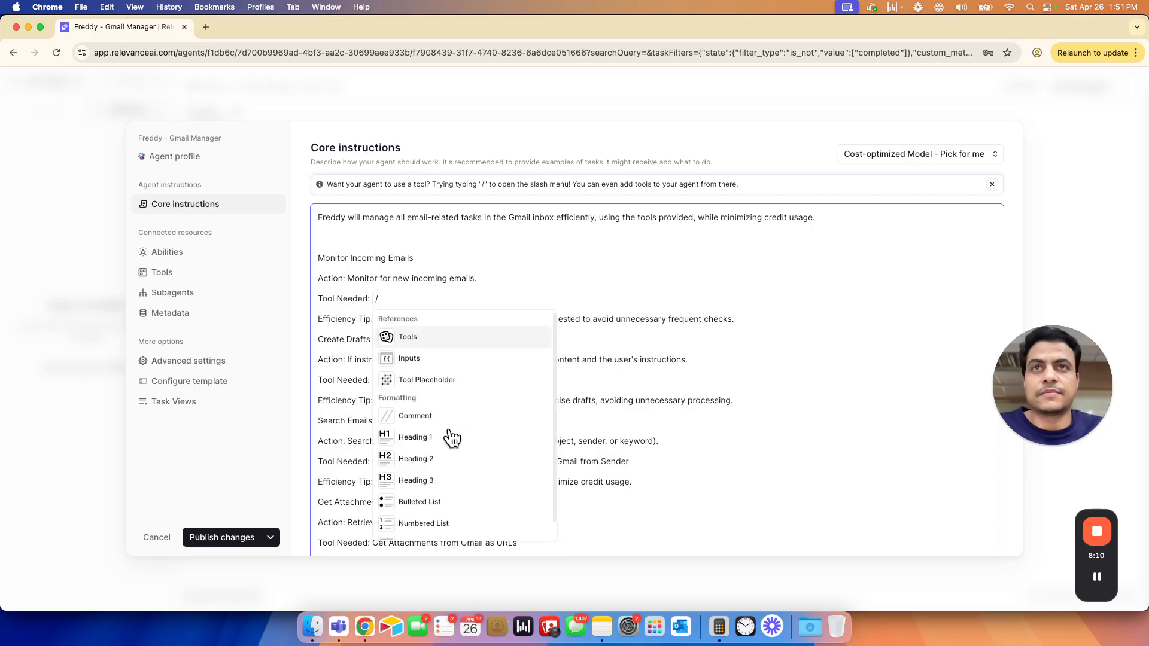
left_click(426, 341)
left_click(465, 367)
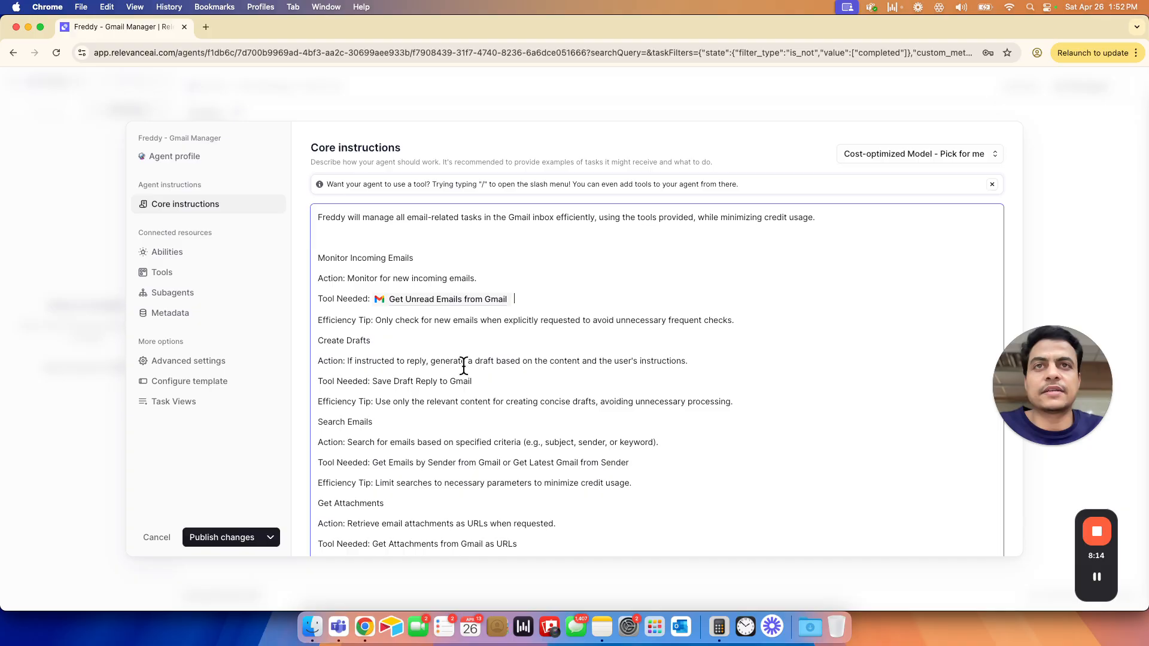
- Add a blank line above the Create Drafts section of the core instructions and check the Efficiency Tip before it
left_click(314, 341)
left_click(322, 341)
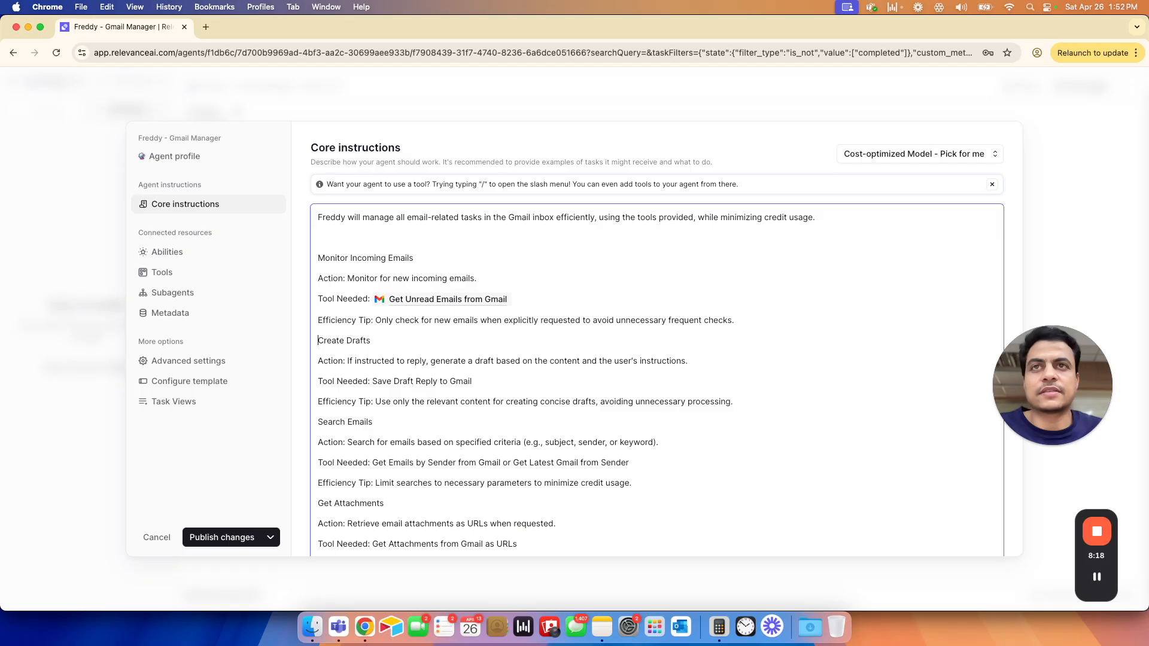
key("Return")
left_click_drag(336, 321, 347, 320)
left_click_drag(416, 323, 742, 326)
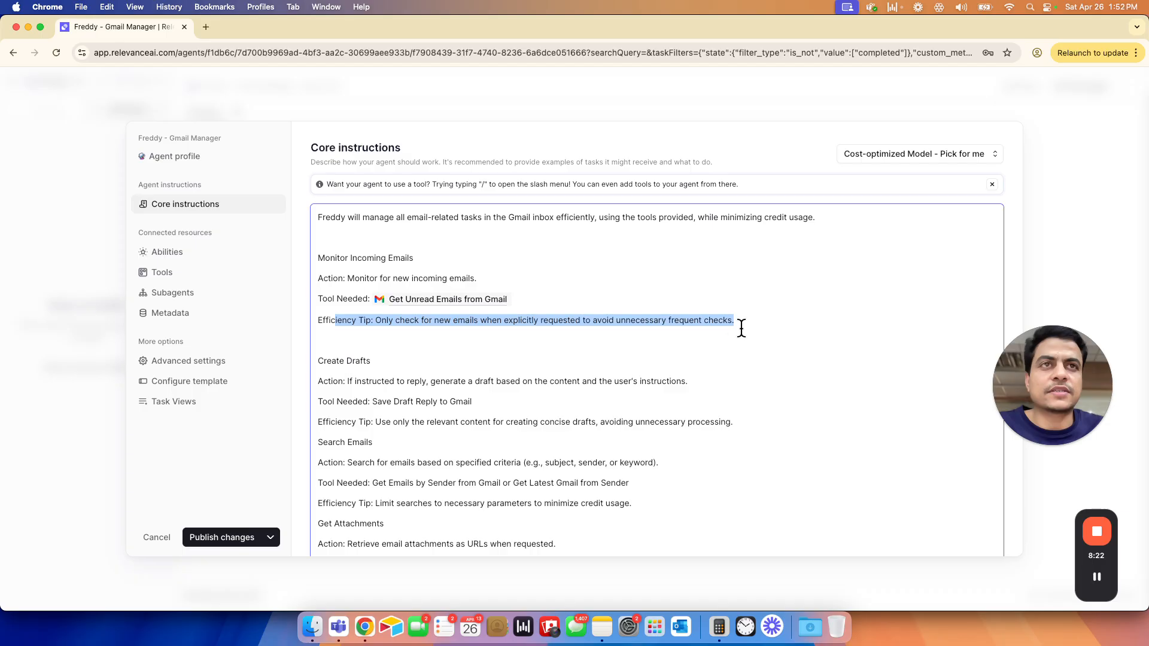
left_click(383, 335)
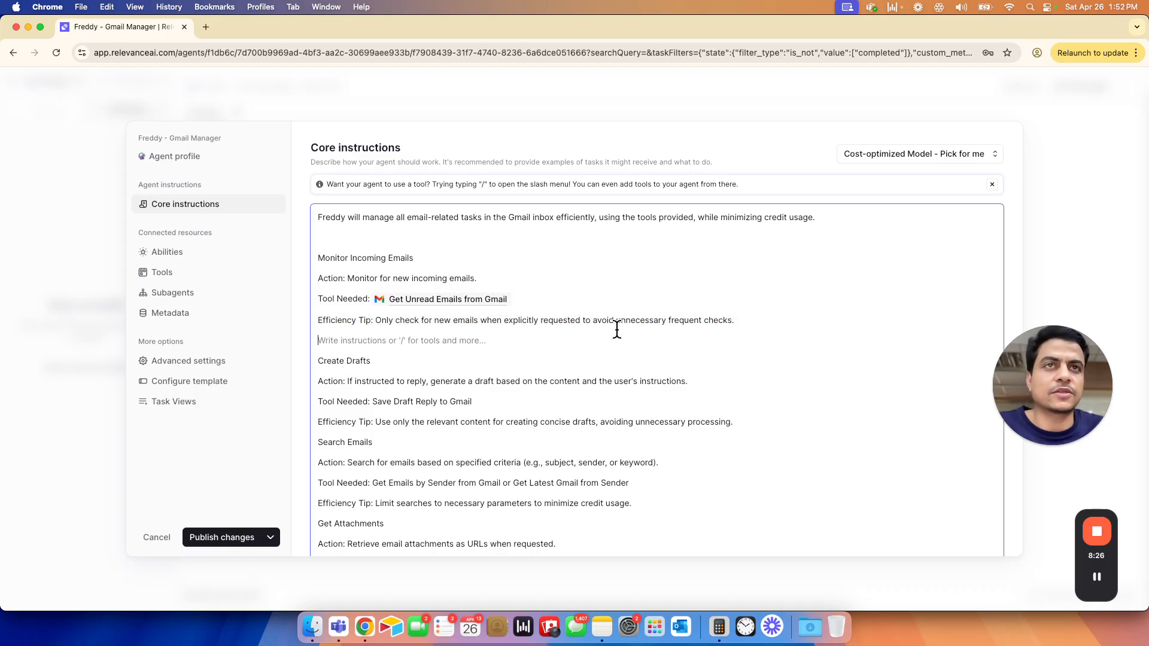
- Replace the plain-text tool name under Create Drafts with a reference to the Save Draft Reply to Gmail tool
scroll(527, 386, "down", 2)
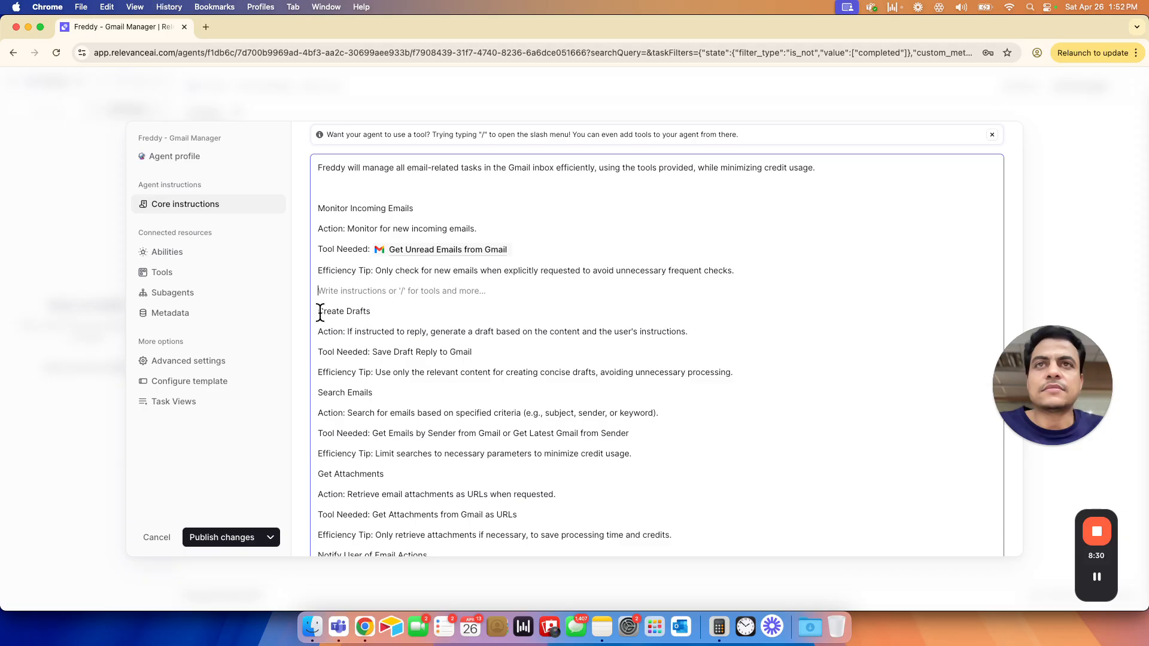
left_click_drag(373, 352, 471, 352)
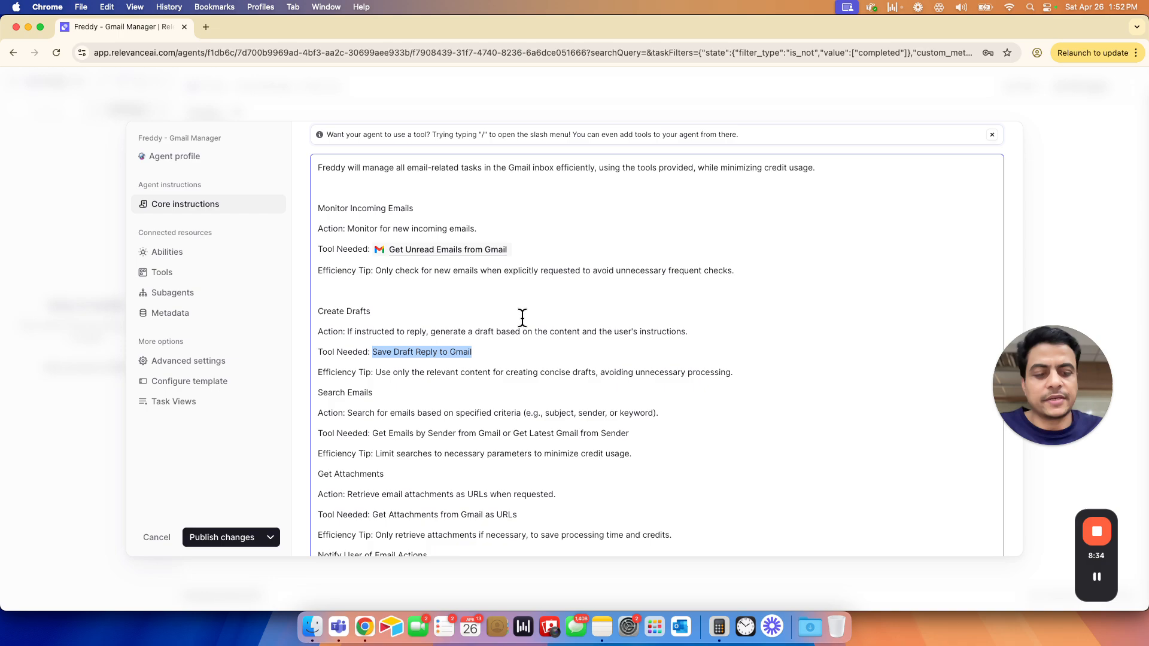
key("BackSpace")
type("/")
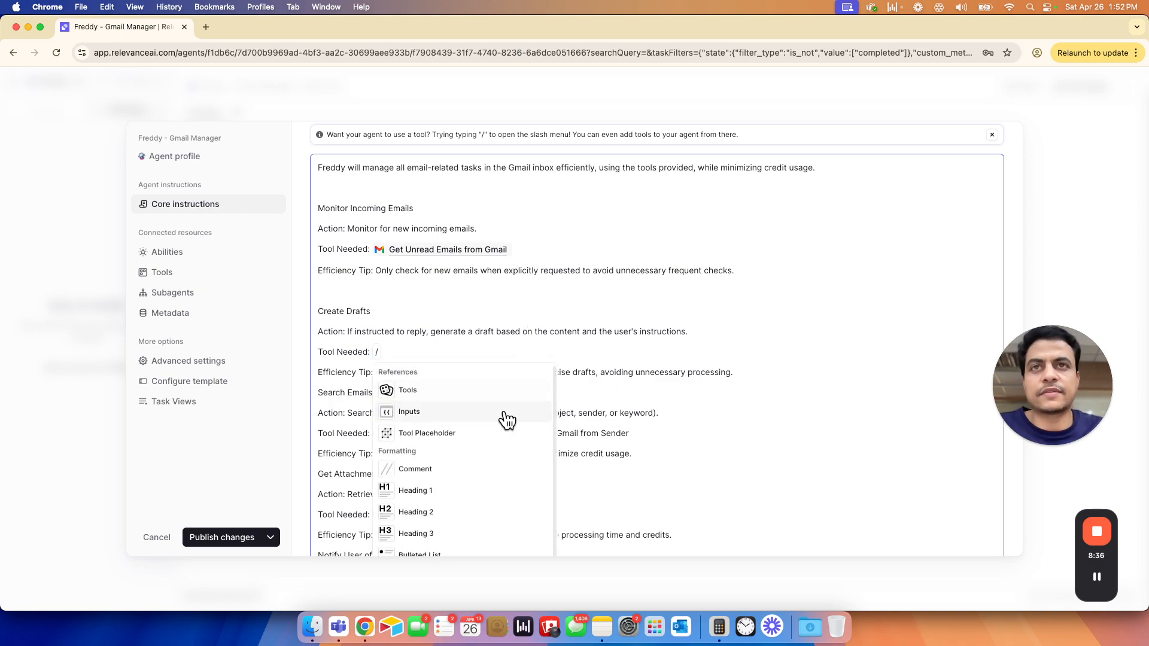
left_click(464, 398)
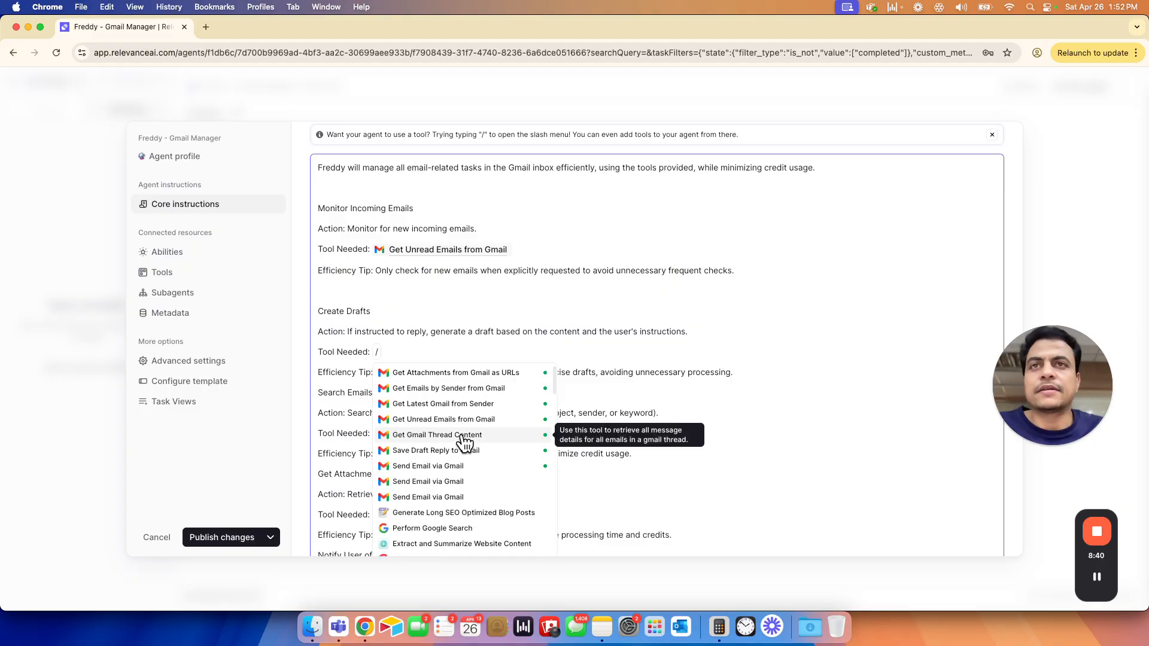
left_click(430, 450)
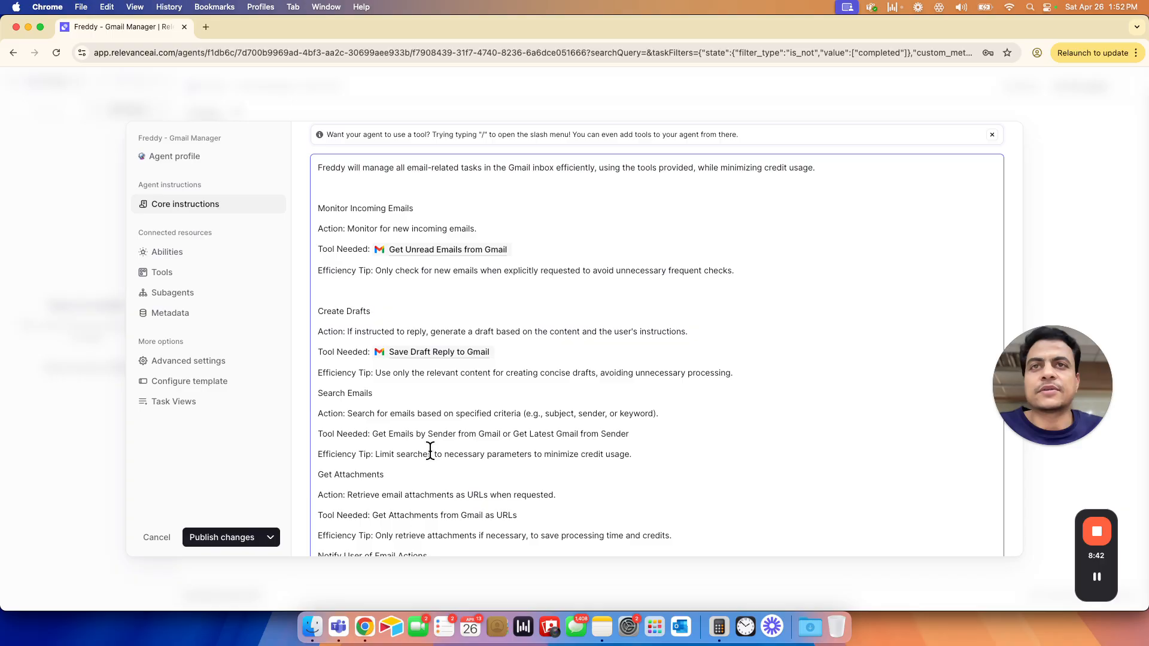
- Add a blank line above the Search Emails section of the core instructions
scroll(483, 415, "down", 5)
left_click(317, 277)
key("Return")
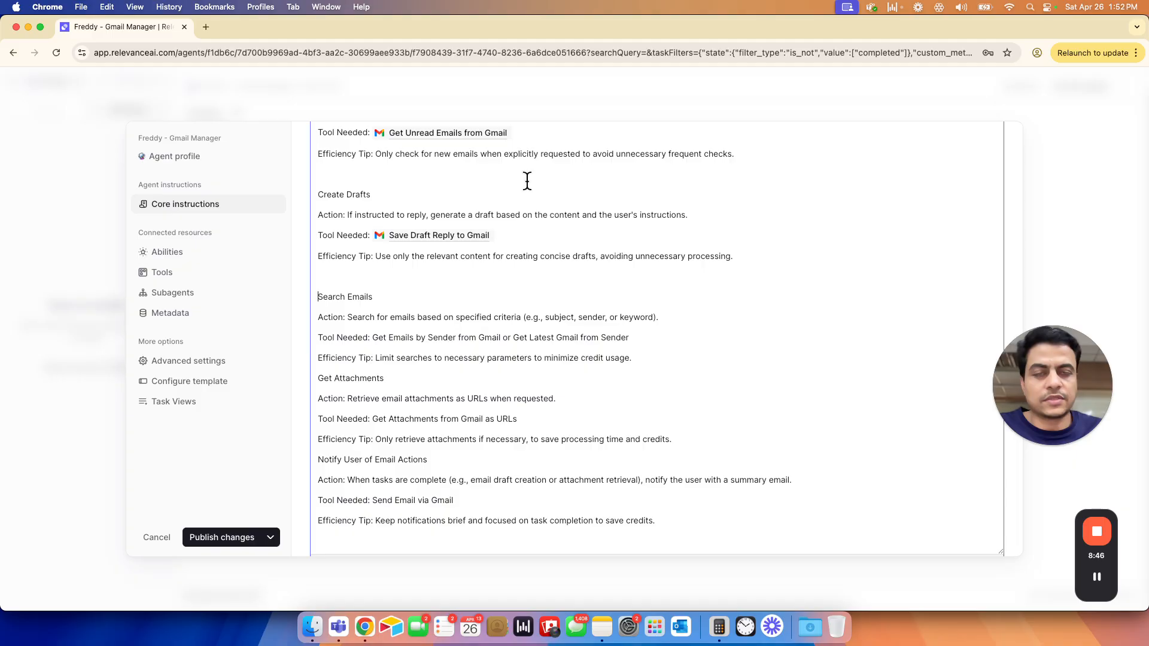
- Replace only the first plain-text tool name under Search Emails with a reference to the Get Emails by Sender from Gmail tool
left_click(374, 337)
left_click_drag(372, 337, 630, 337)
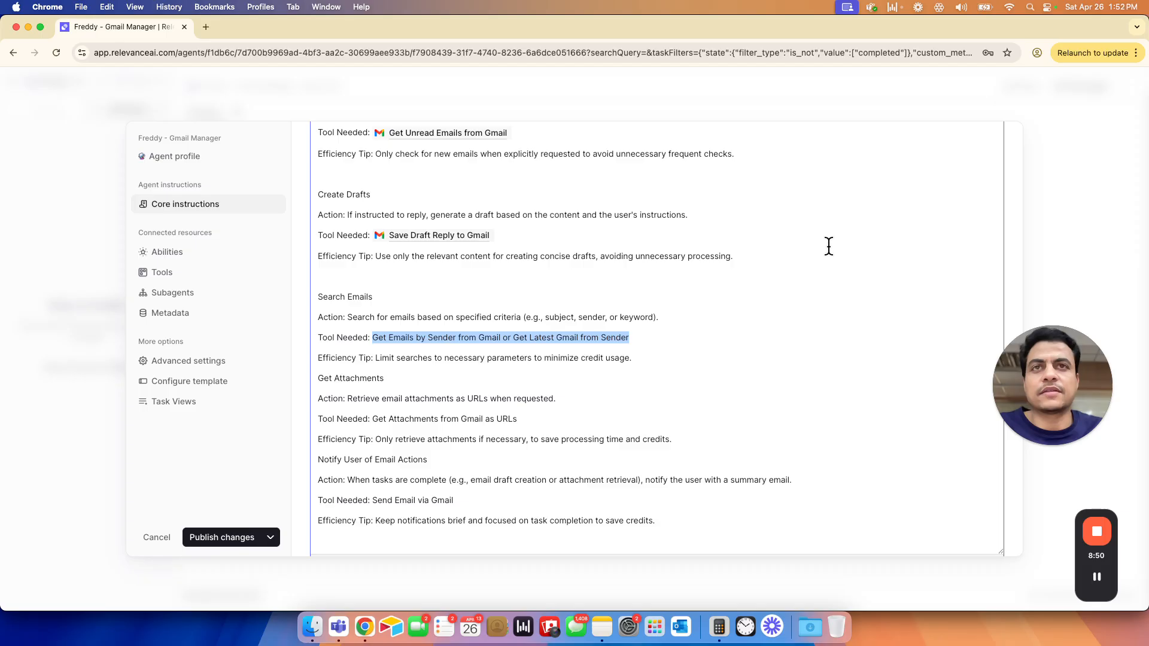
key("Left")
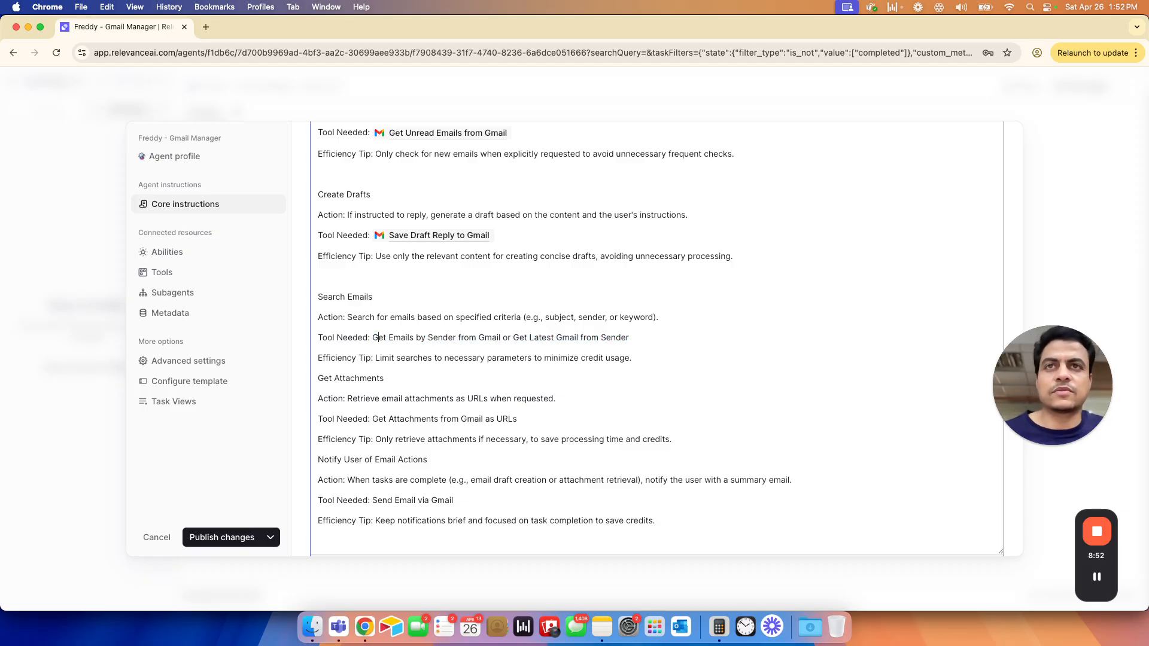
key("super+shift+Right")
key("Left")
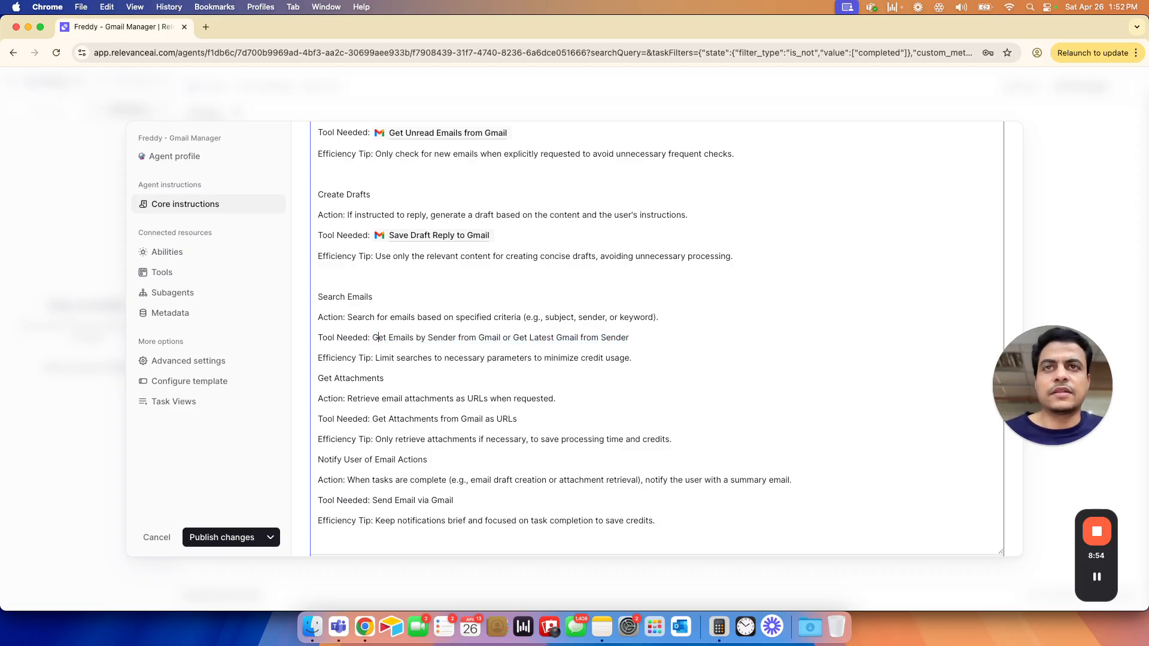
key("alt+shift+Right")
key("alt+shift+Right")
key("alt+shift+Right")
key("alt+shift+Right")
key("alt+shift+Right")
key("alt+shift+Right")
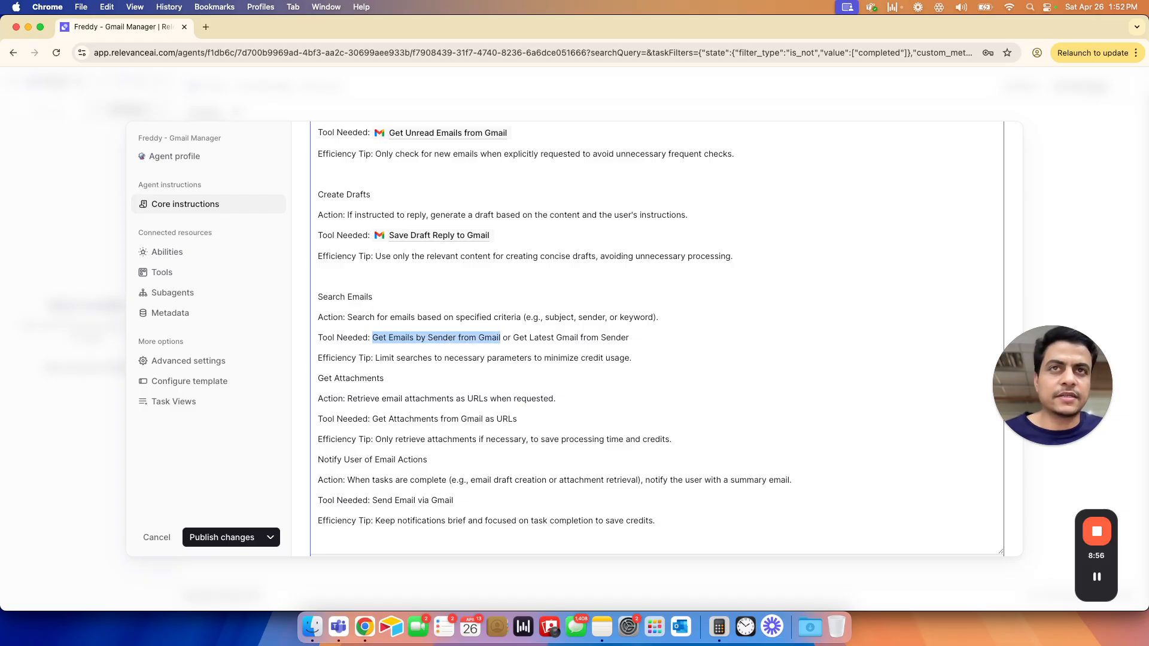
key("BackSpace")
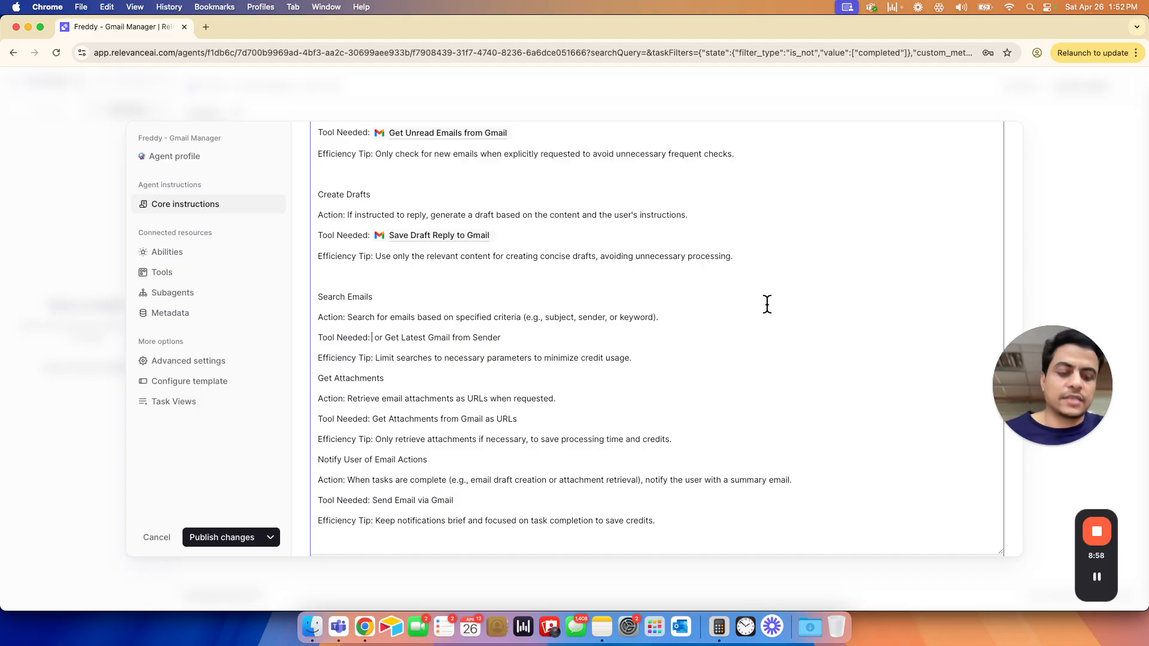
type("/")
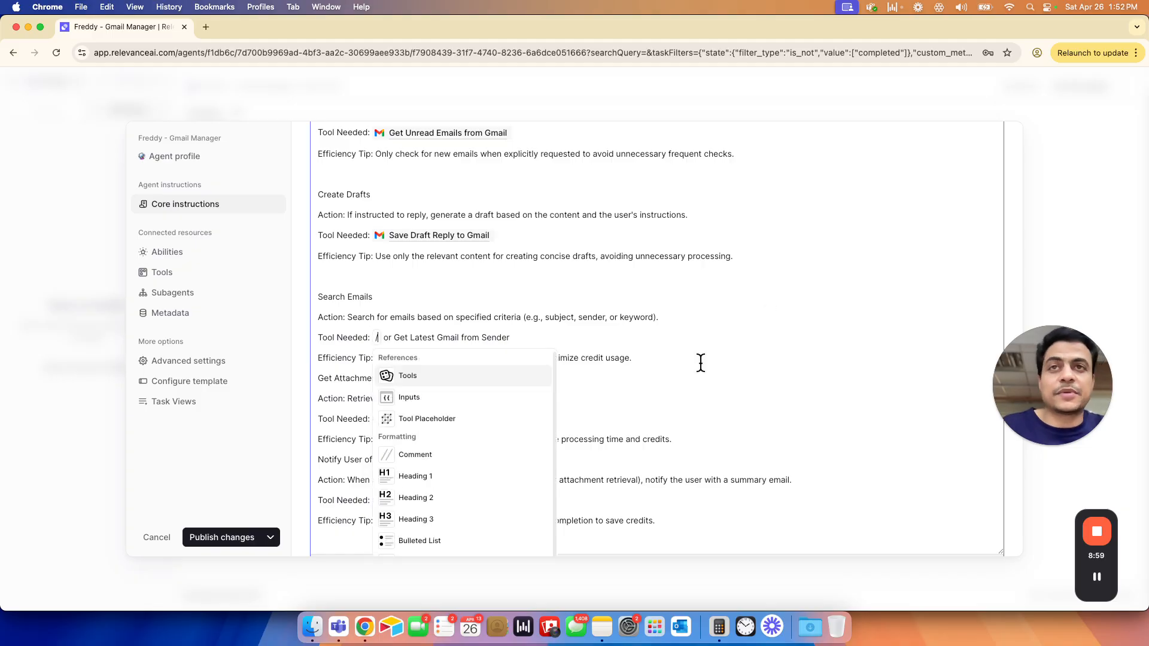
left_click(485, 380)
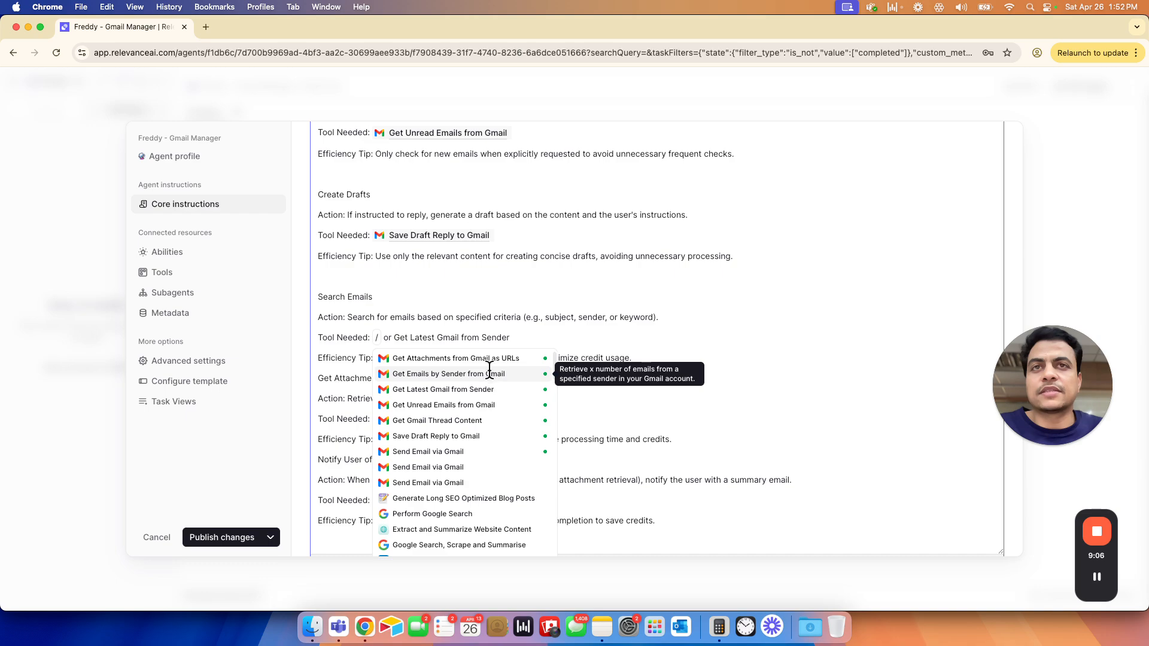
left_click(490, 375)
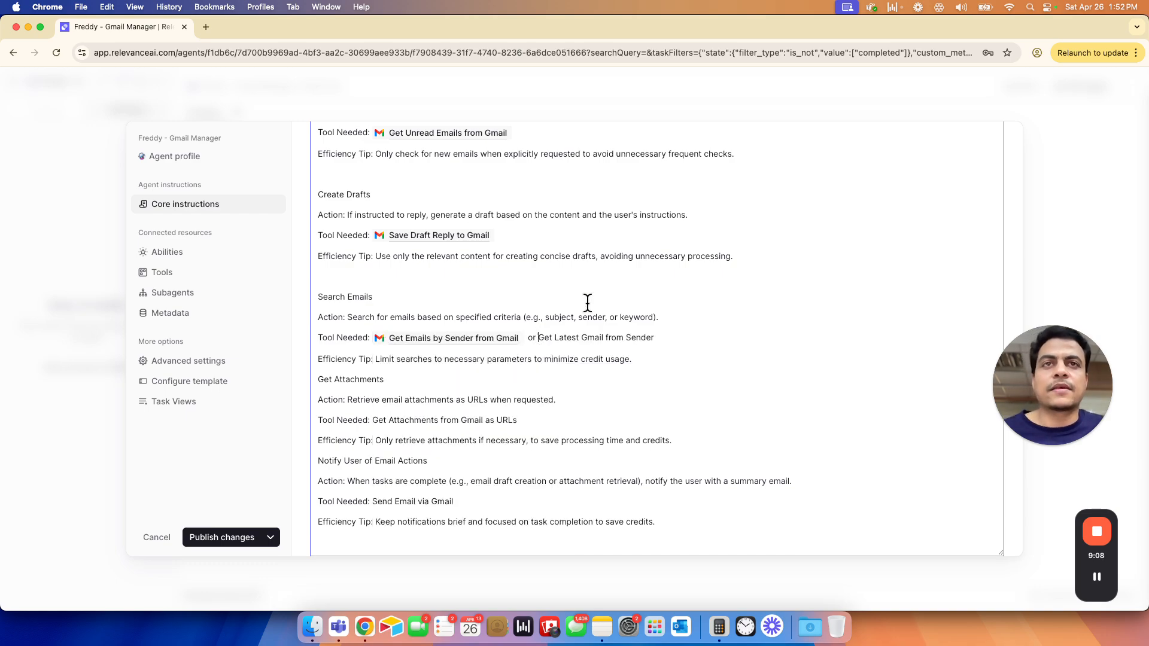
- Replace the plain text after "or" under Search Emails with a reference to the Get Latest Gmail from Sender tool
key("shift+super+Right")
key("BackSpace")
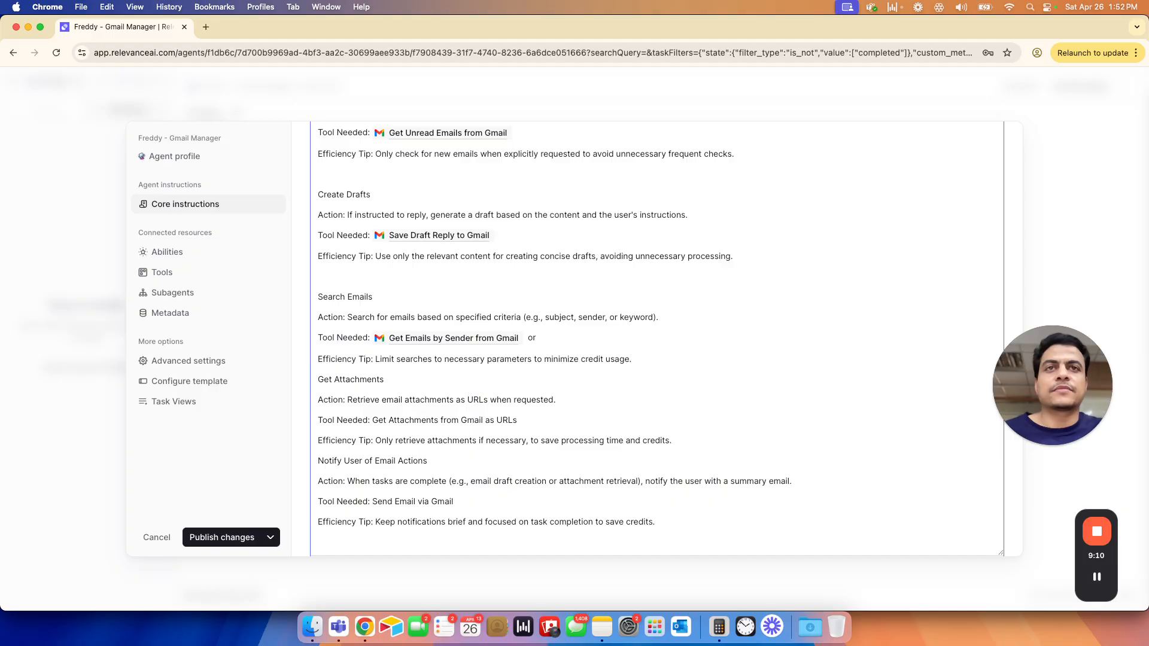
type("/")
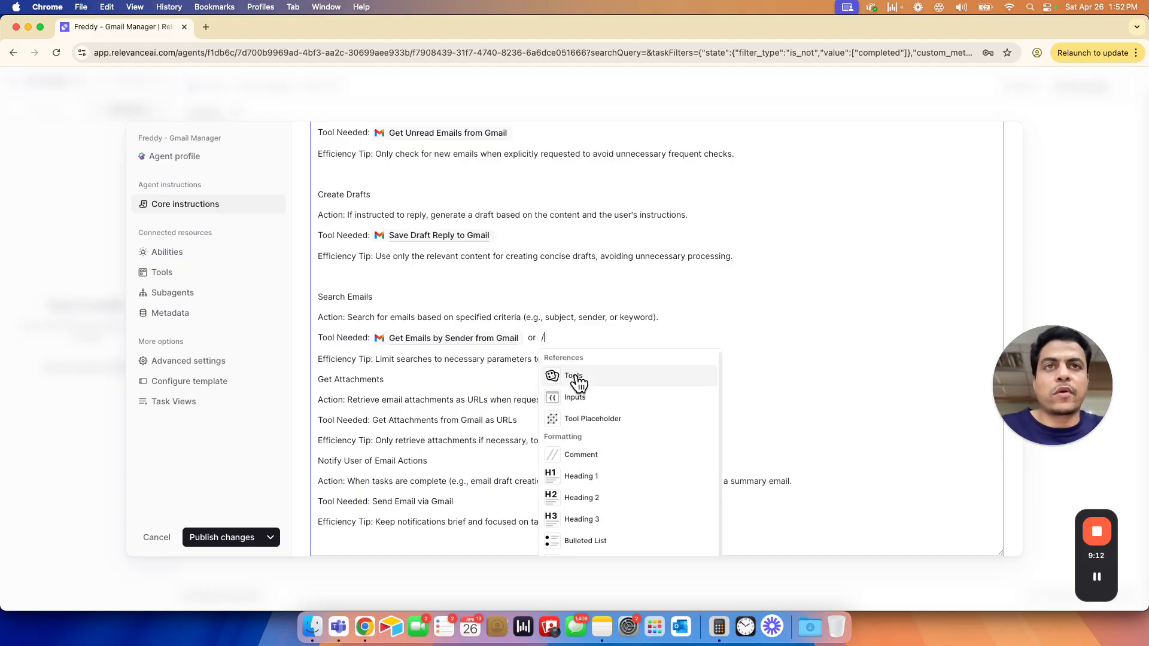
left_click(576, 377)
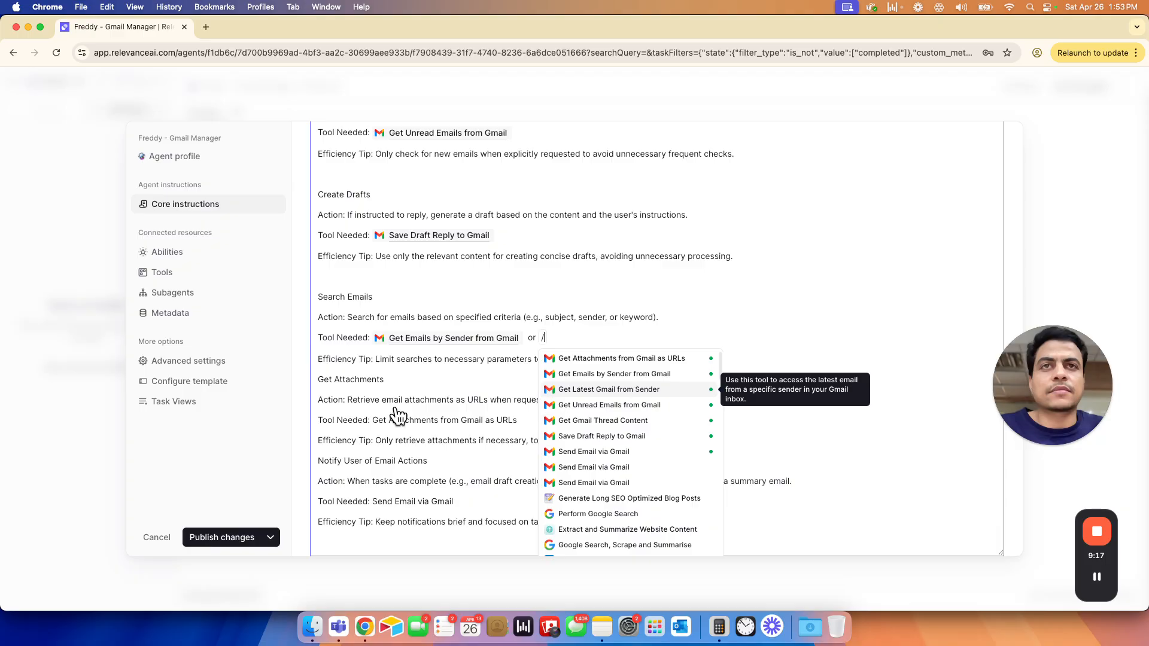
key("Return")
- Add a blank line above the Get Attachments section of the core instructions
left_click(317, 379)
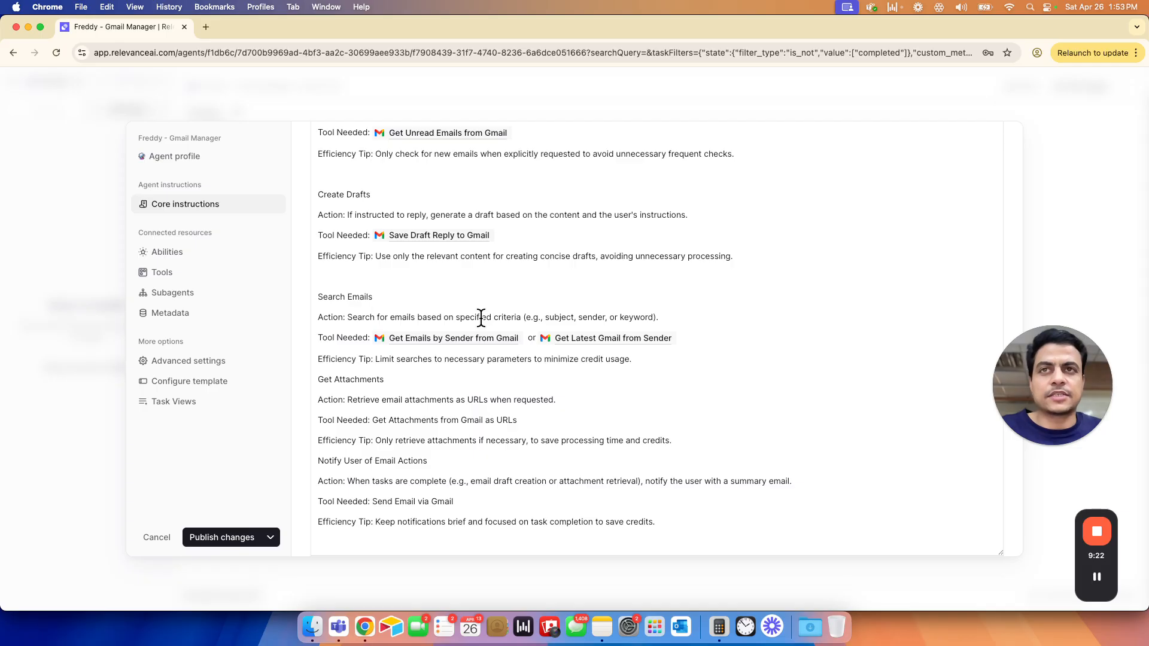
left_click(320, 381)
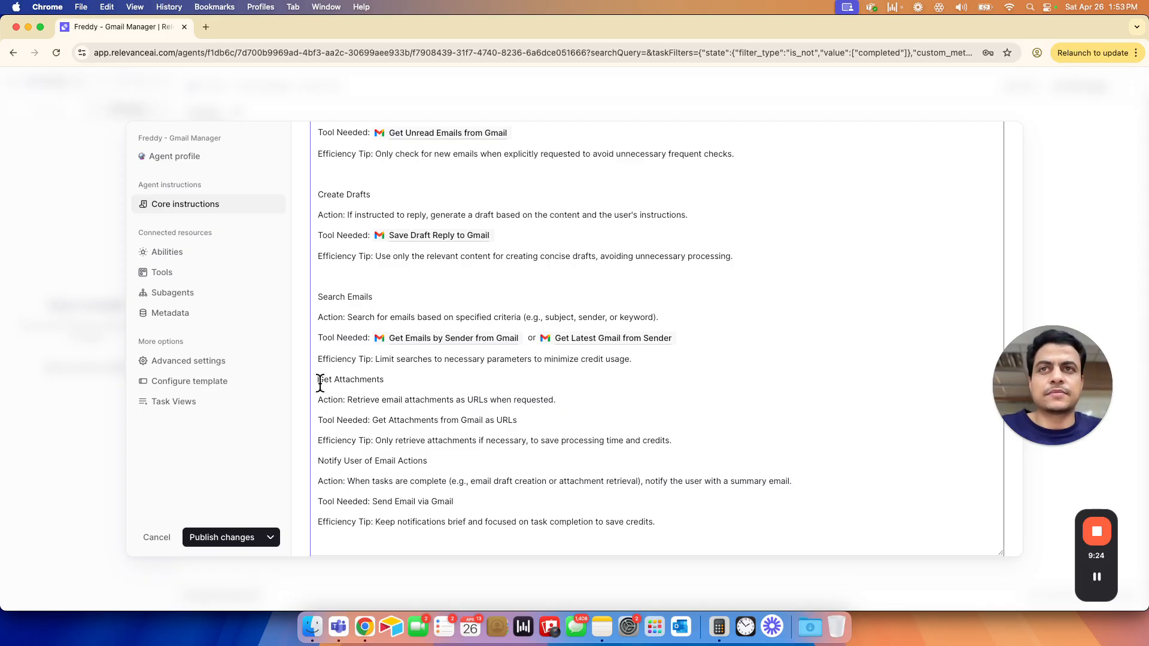
key("Return")
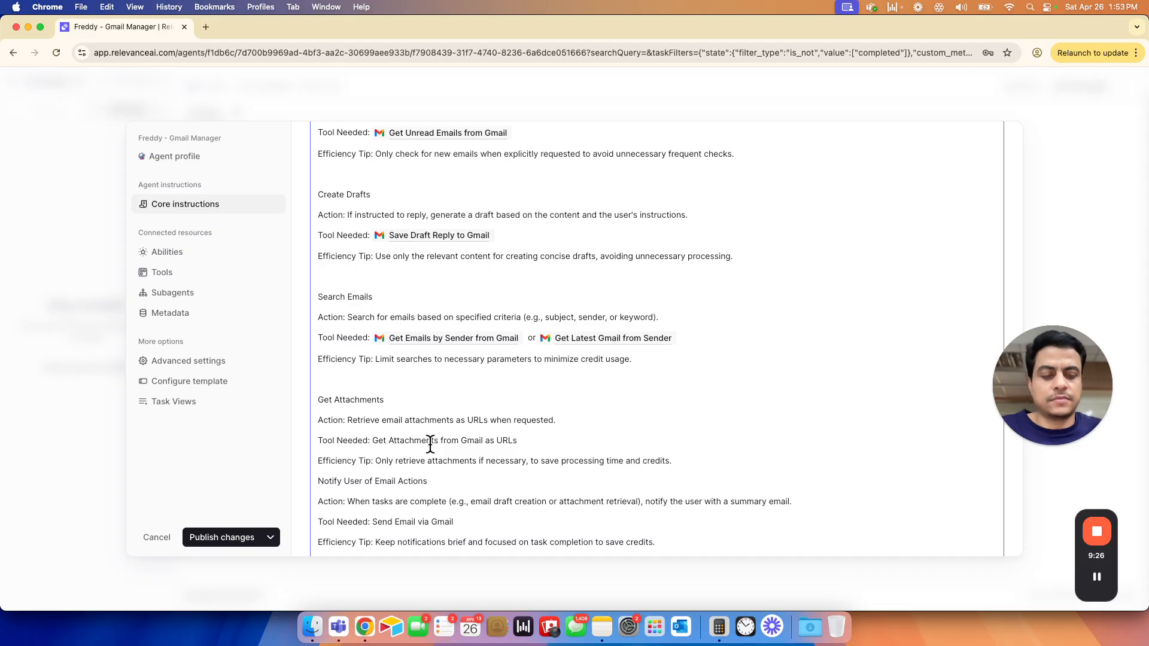
- Replace the plain-text tool name under Get Attachments with a Get Attachments from Gmail as URLs reference, and add a blank line above Notify User of Email Actions
scroll(426, 440, "down", 2)
left_click_drag(373, 400, 534, 400)
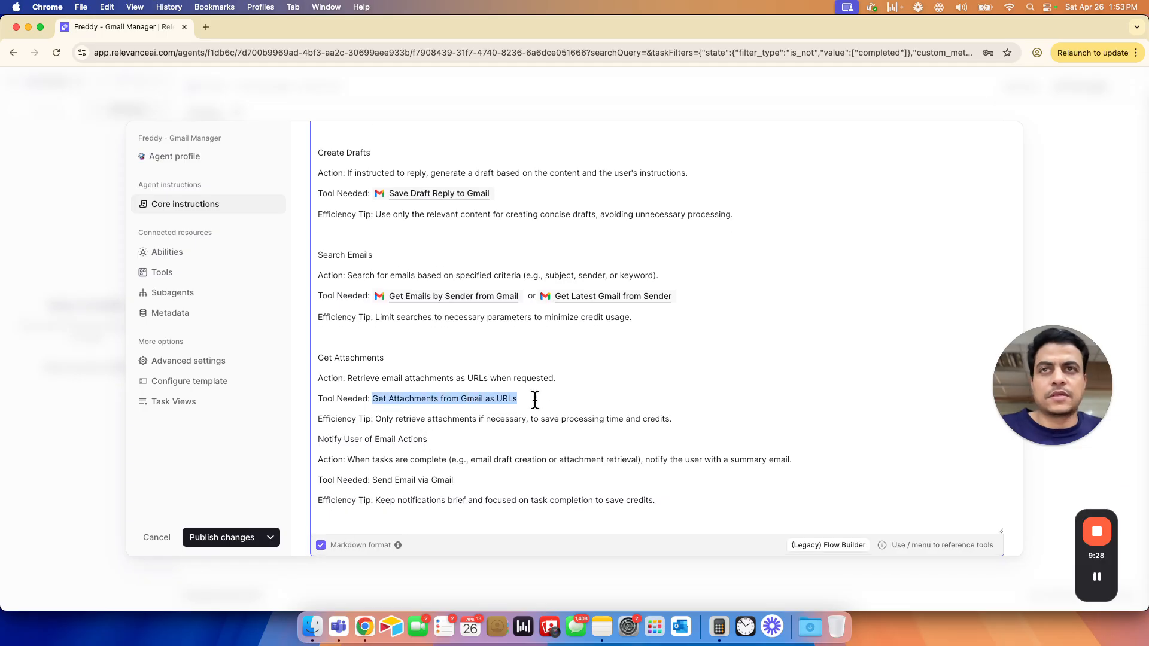
key("BackSpace")
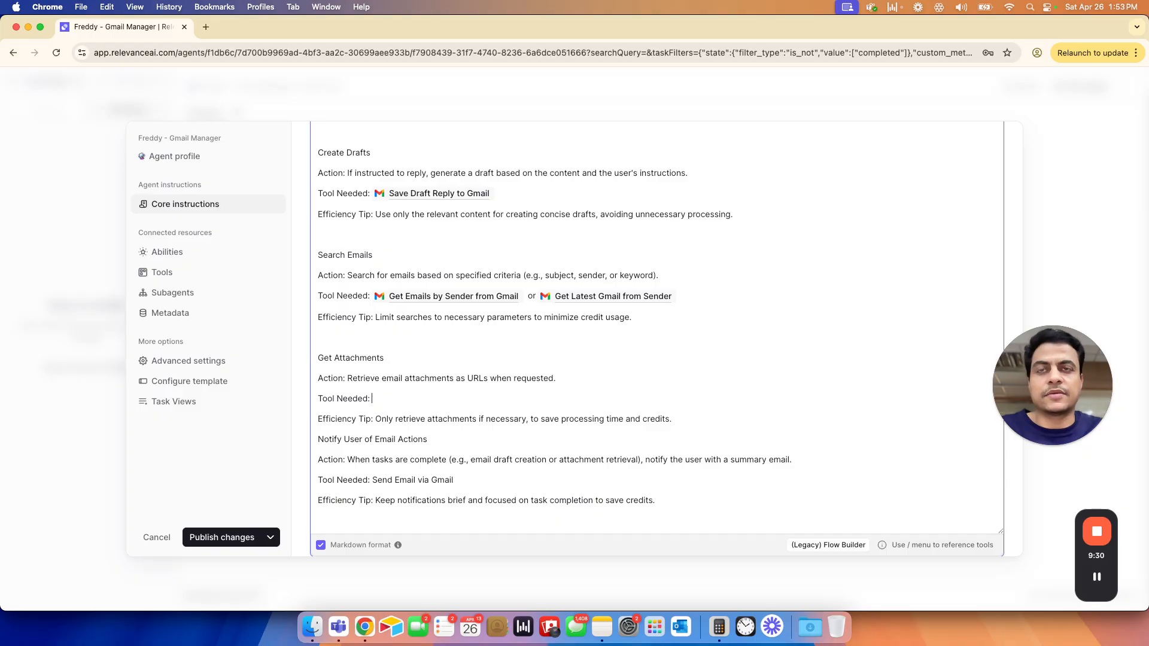
type("/")
key("Return")
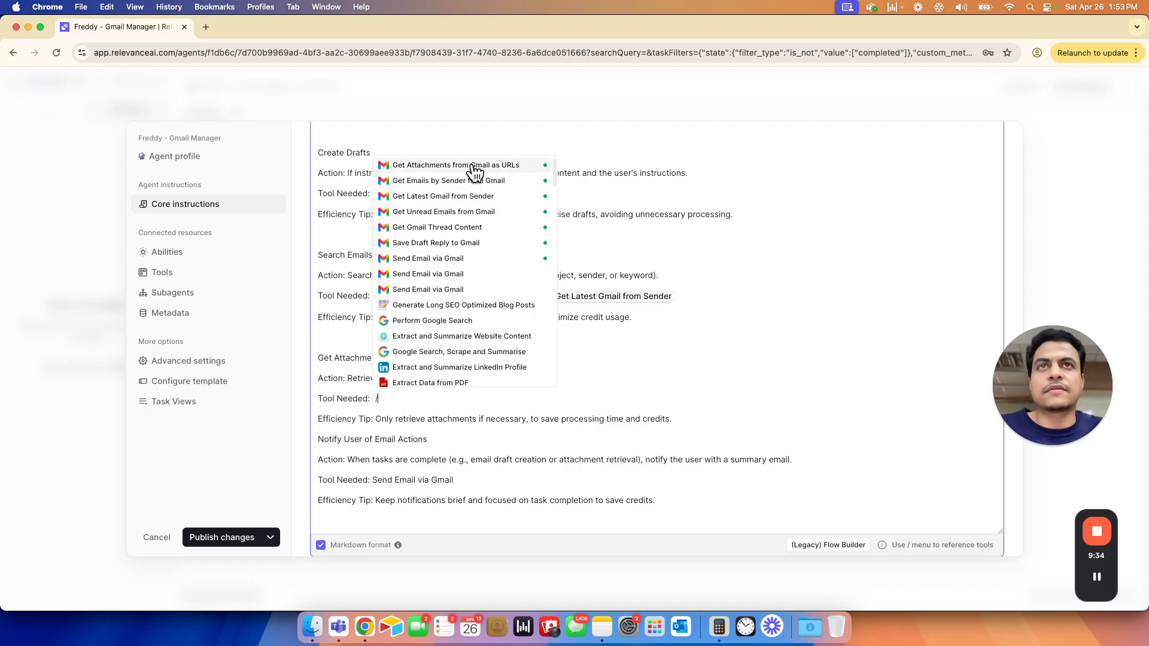
left_click(473, 165)
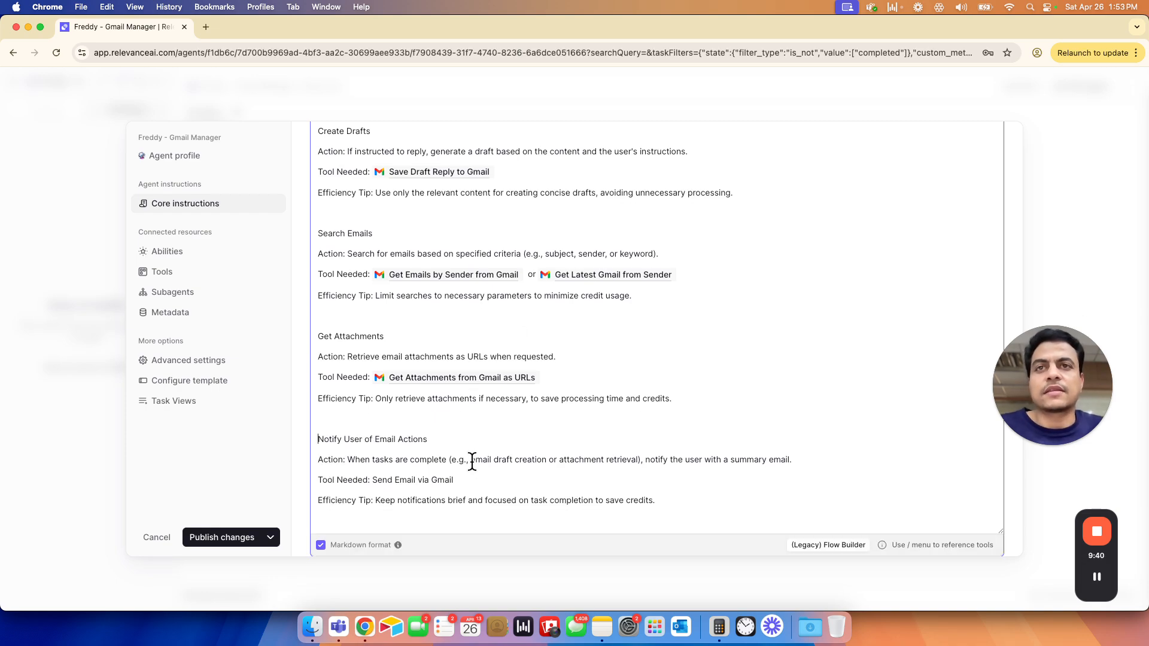
- Replace the plain-text tool name under Notify User of Email Actions with a reference to the connected Send Email via Gmail tool
scroll(473, 457, "up", 5)
scroll(474, 456, "down", 4)
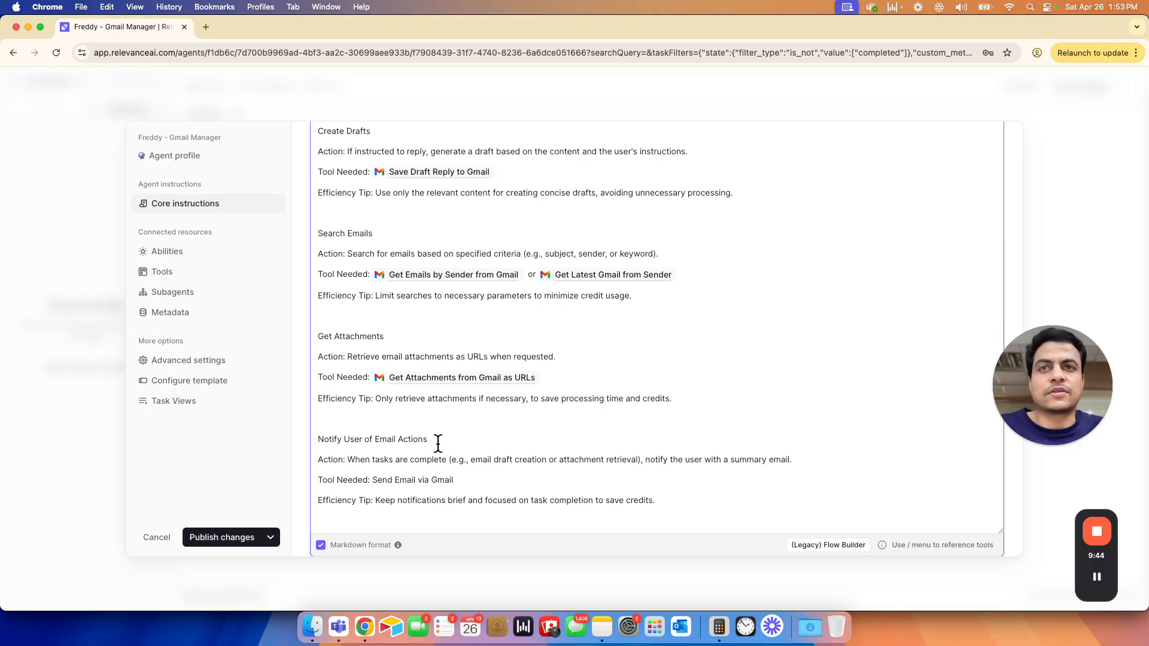
left_click(386, 480)
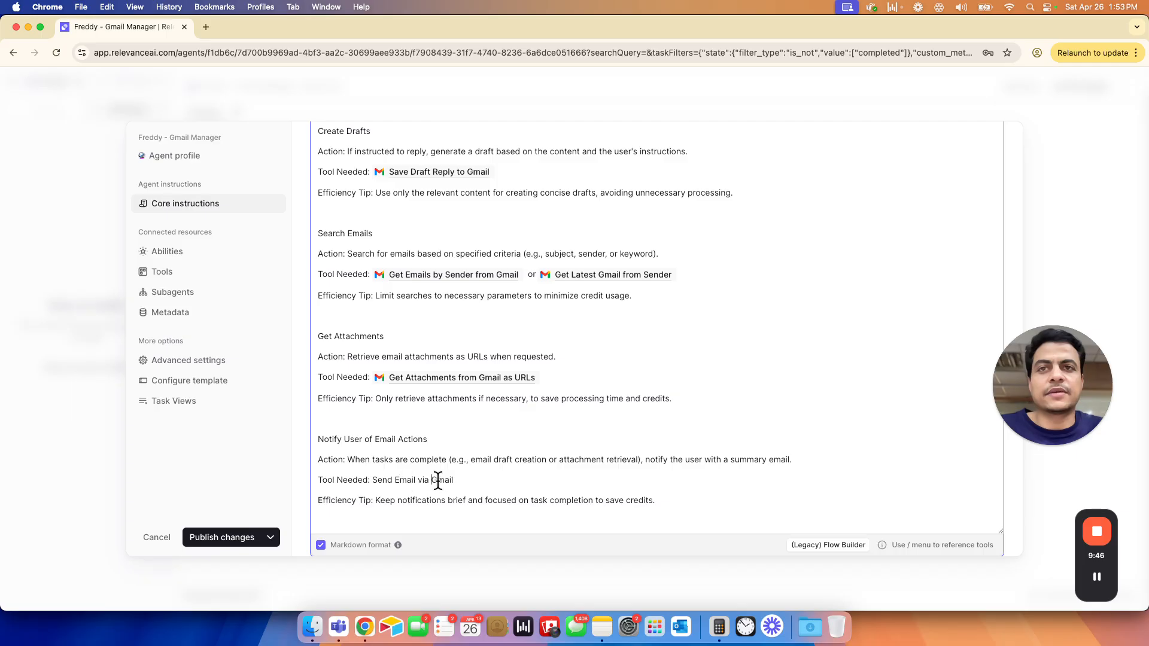
left_click_drag(453, 480, 381, 474)
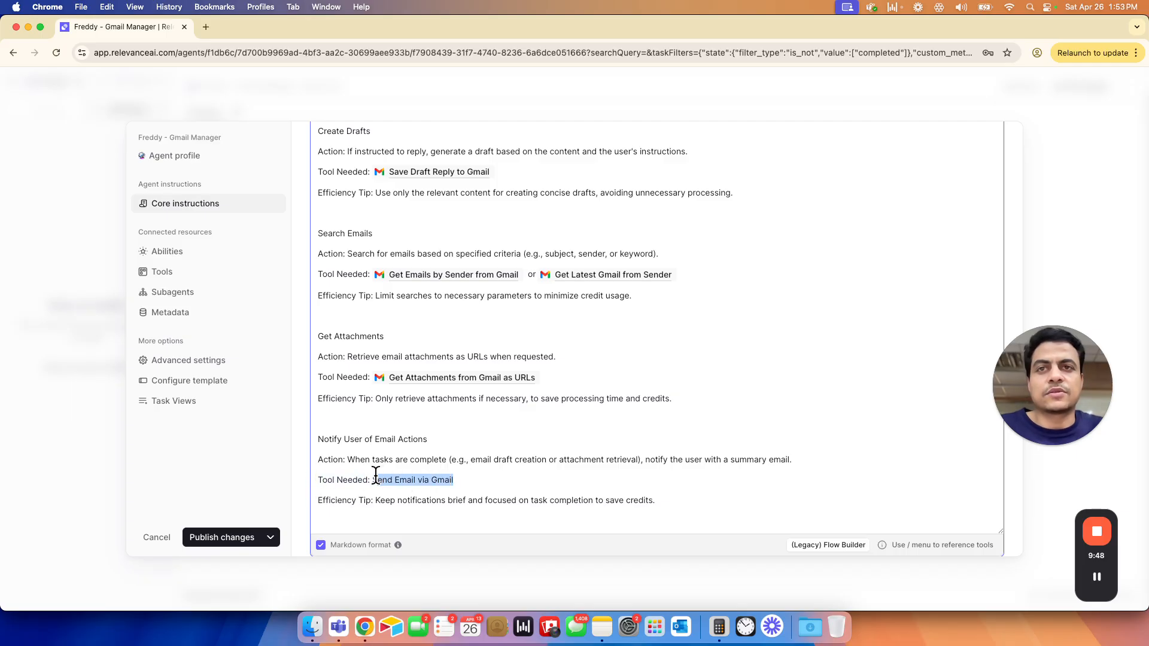
mouse_move(652, 282)
type("/")
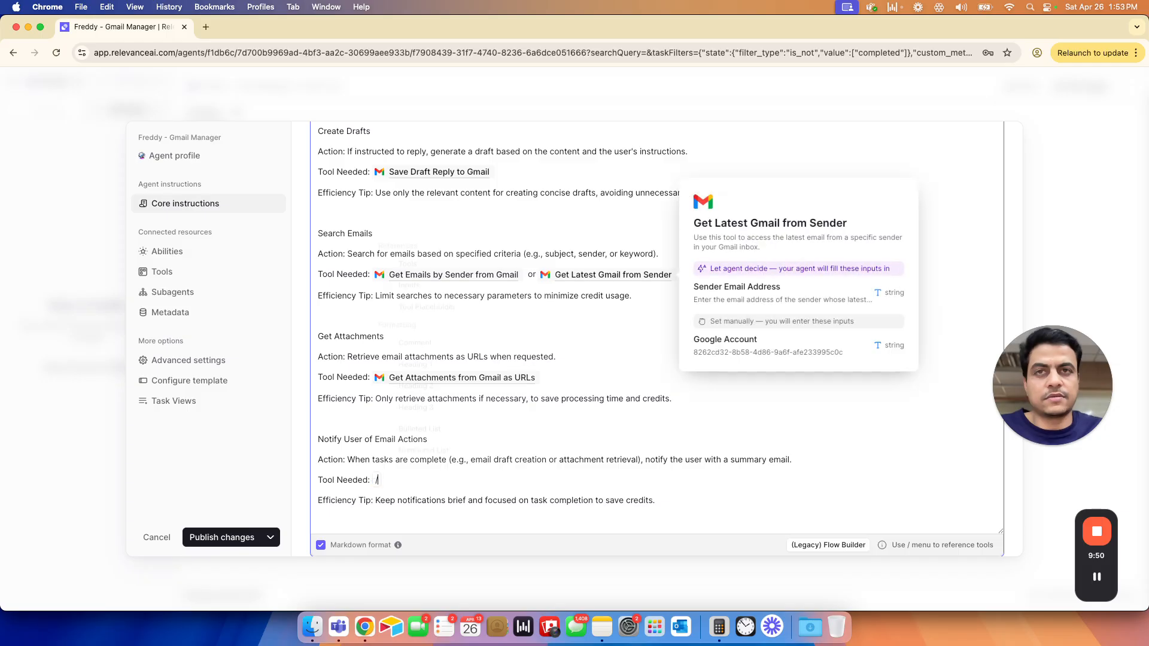
key("Return")
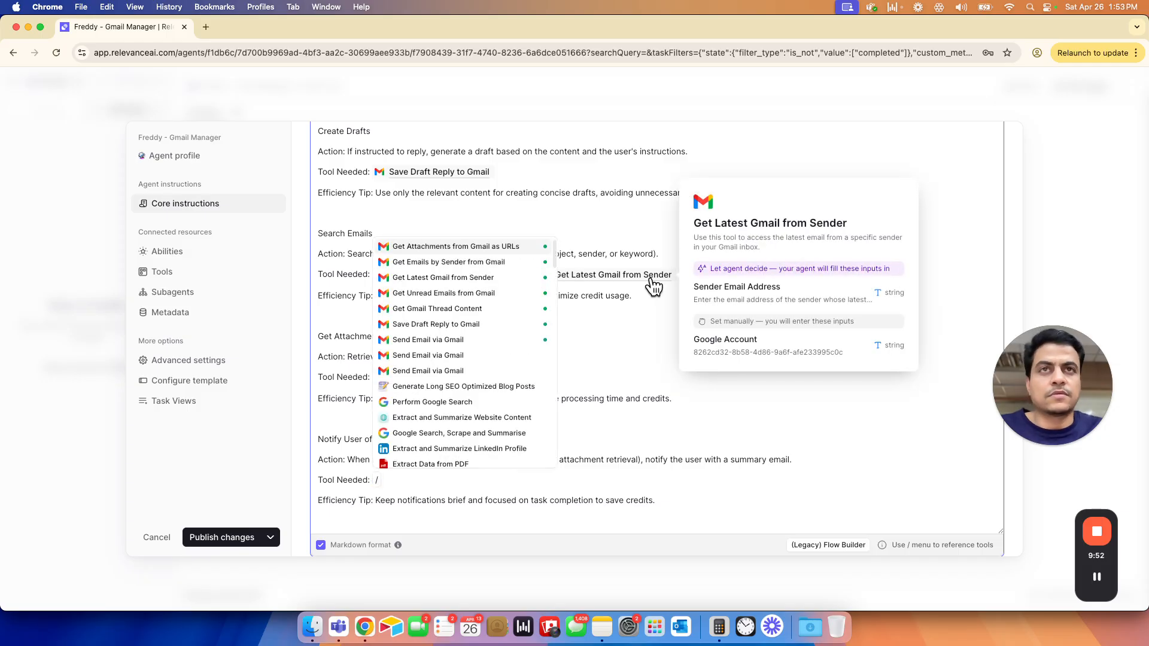
left_click(446, 346)
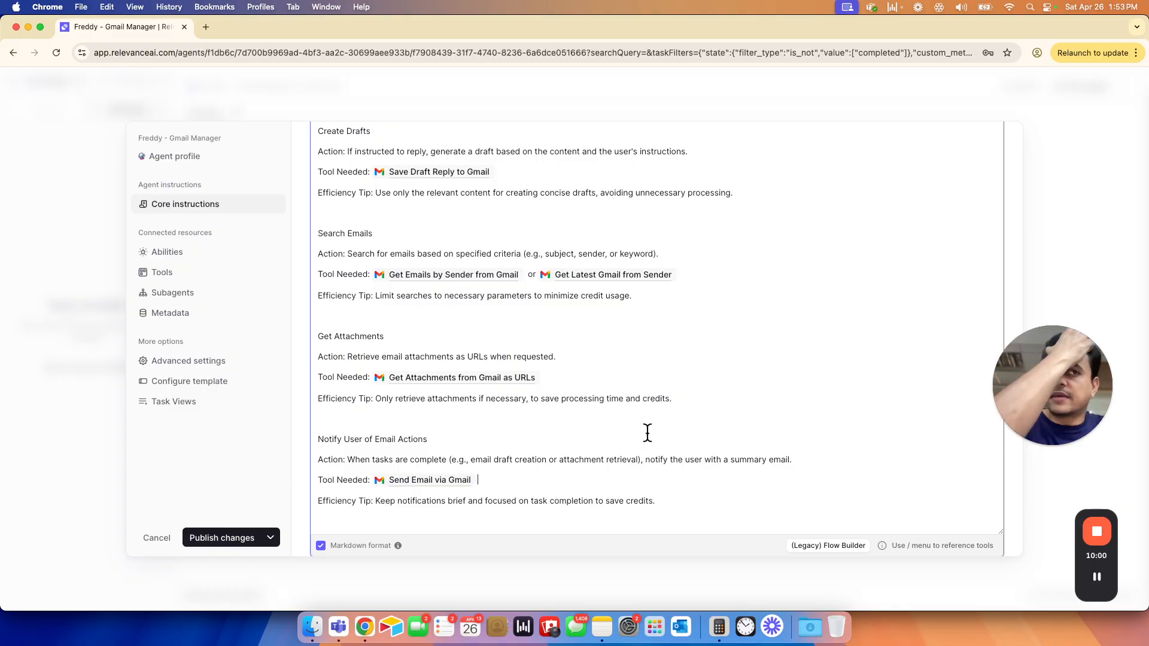
- Set the agent's language model to OpenAI's GPT 4o mini (Latest)
scroll(558, 340, "up", 5)
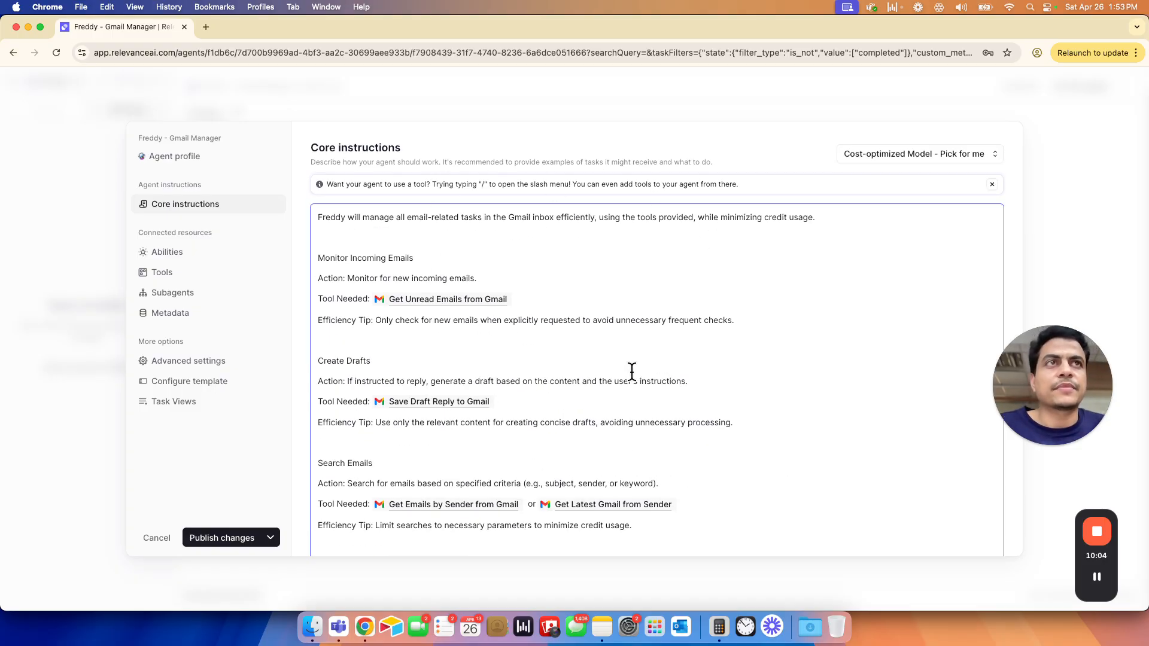
left_click(904, 155)
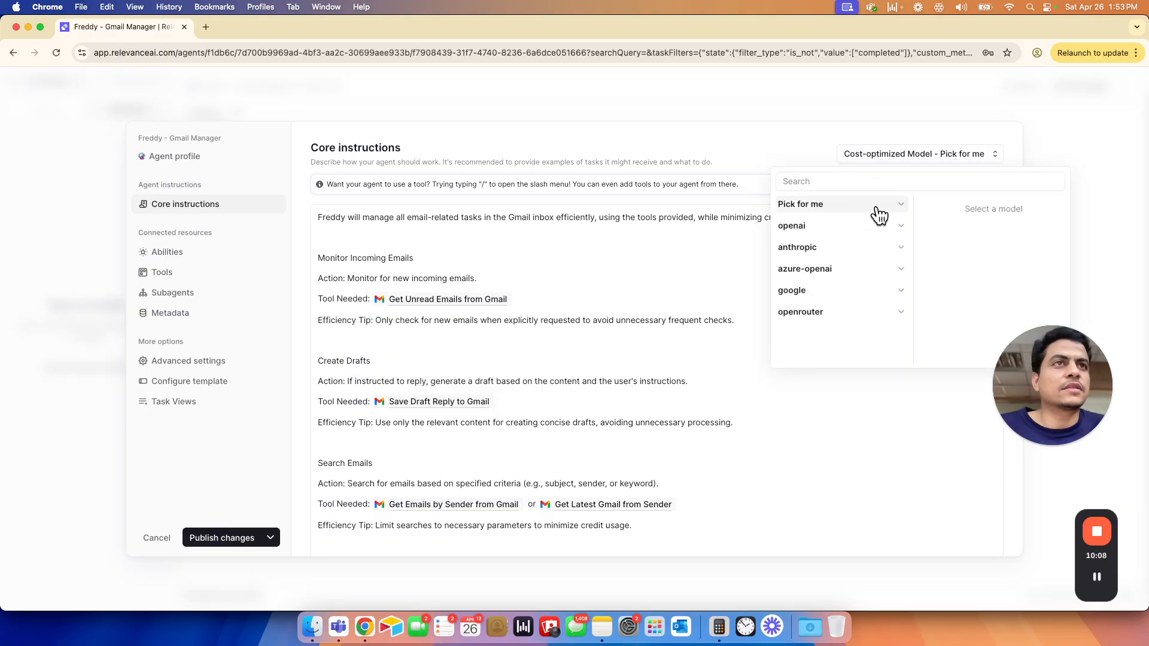
left_click(897, 230)
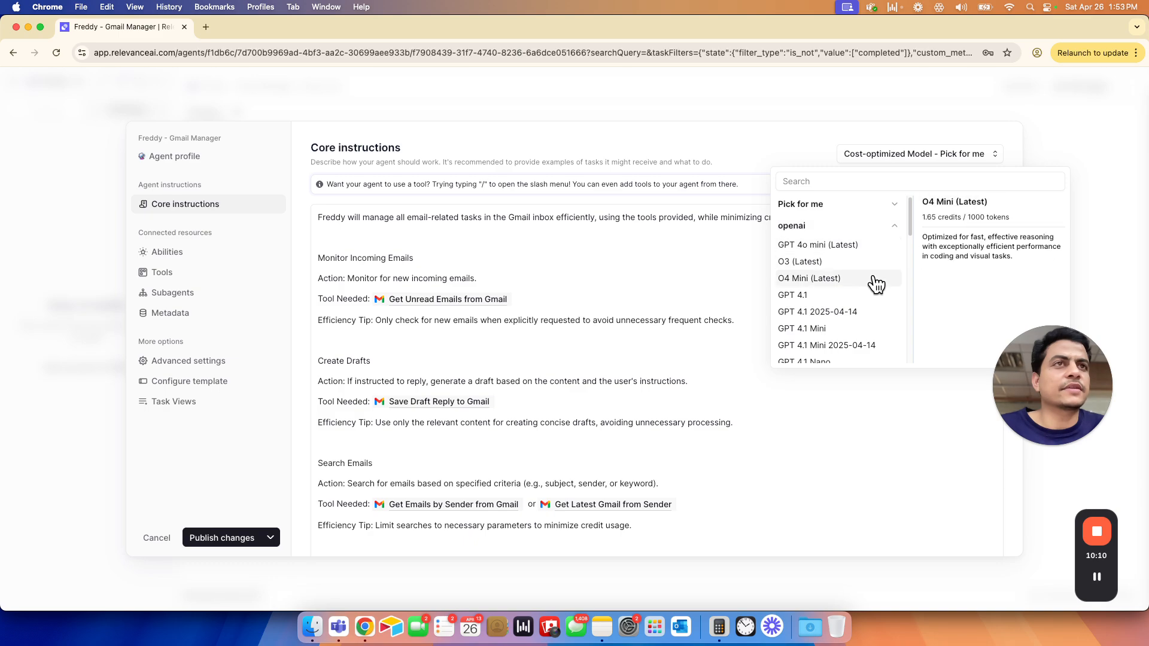
left_click(862, 245)
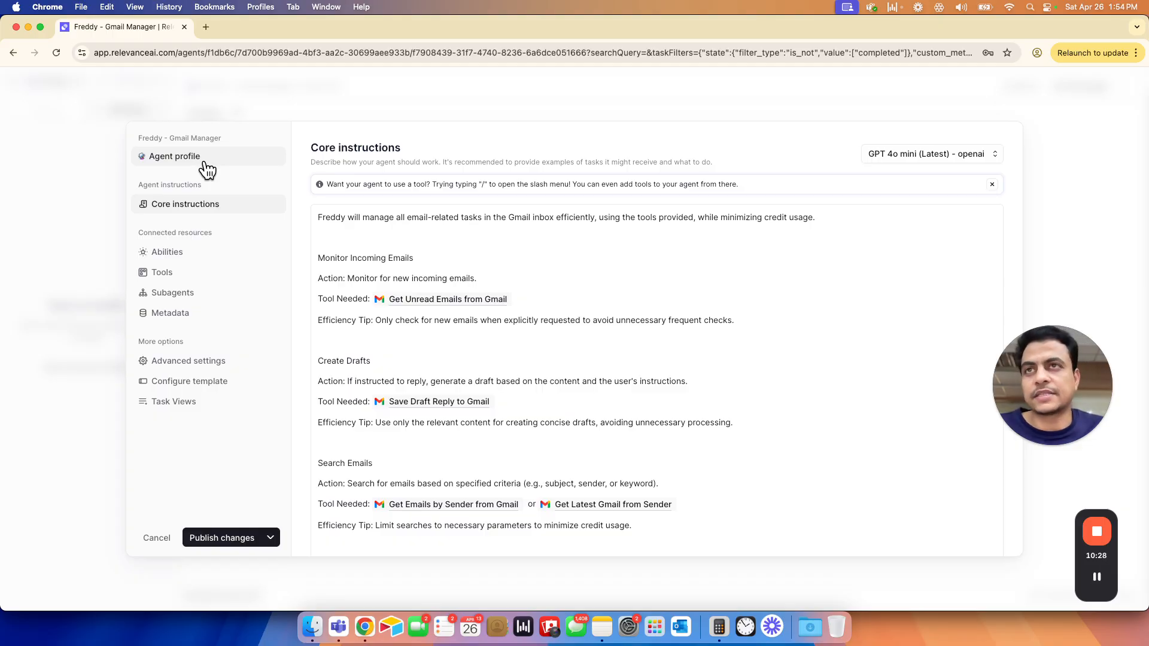
- Look through the agent's advanced settings and publish the changes
left_click(175, 363)
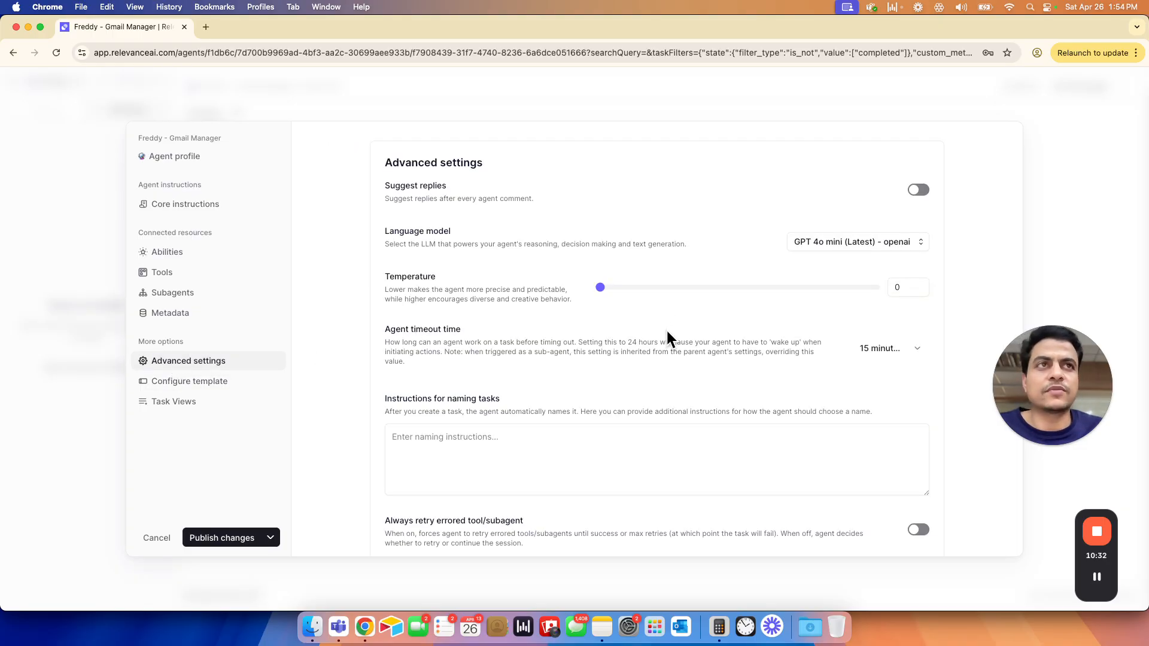
scroll(530, 387, "down", 10)
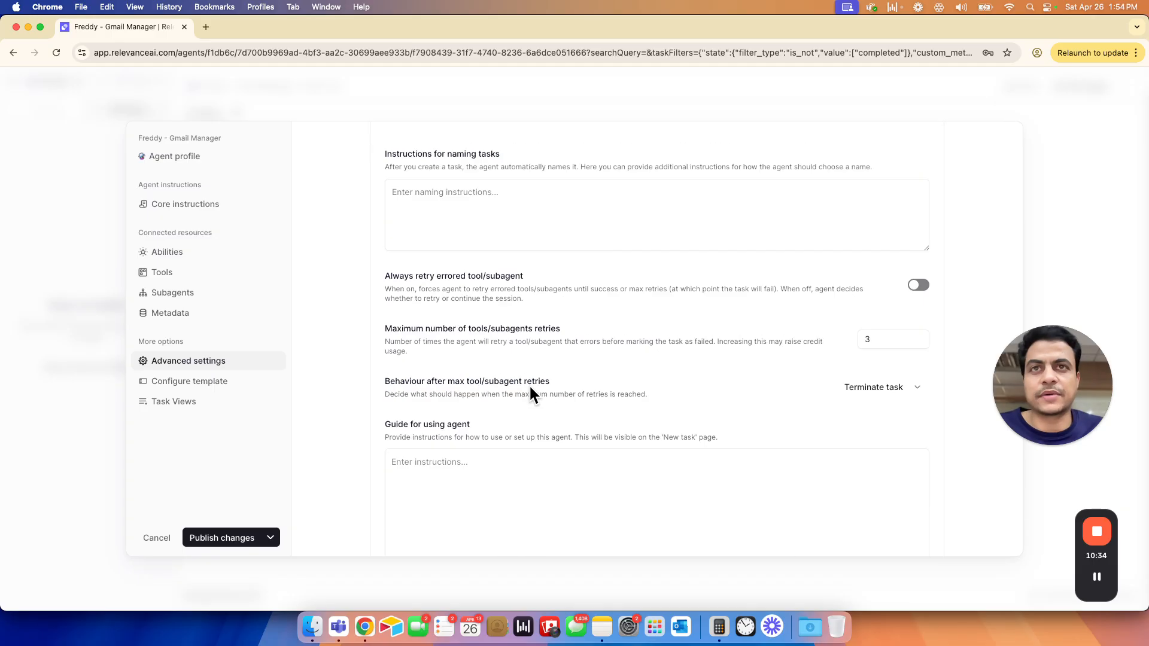
scroll(457, 478, "down", 5)
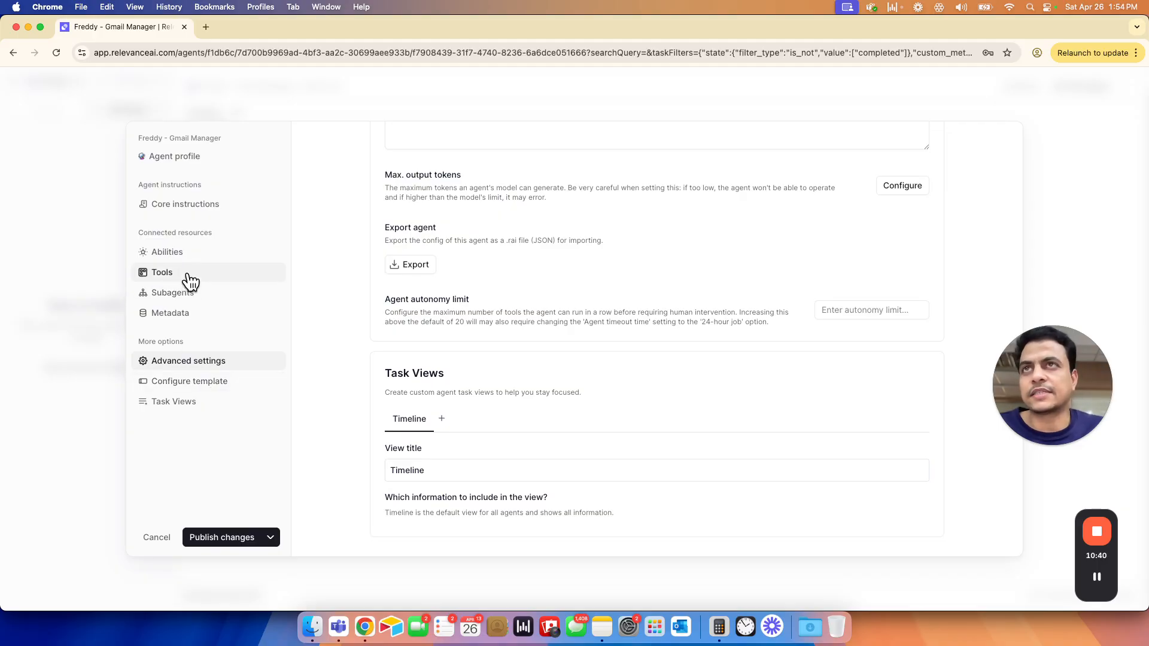
left_click(229, 539)
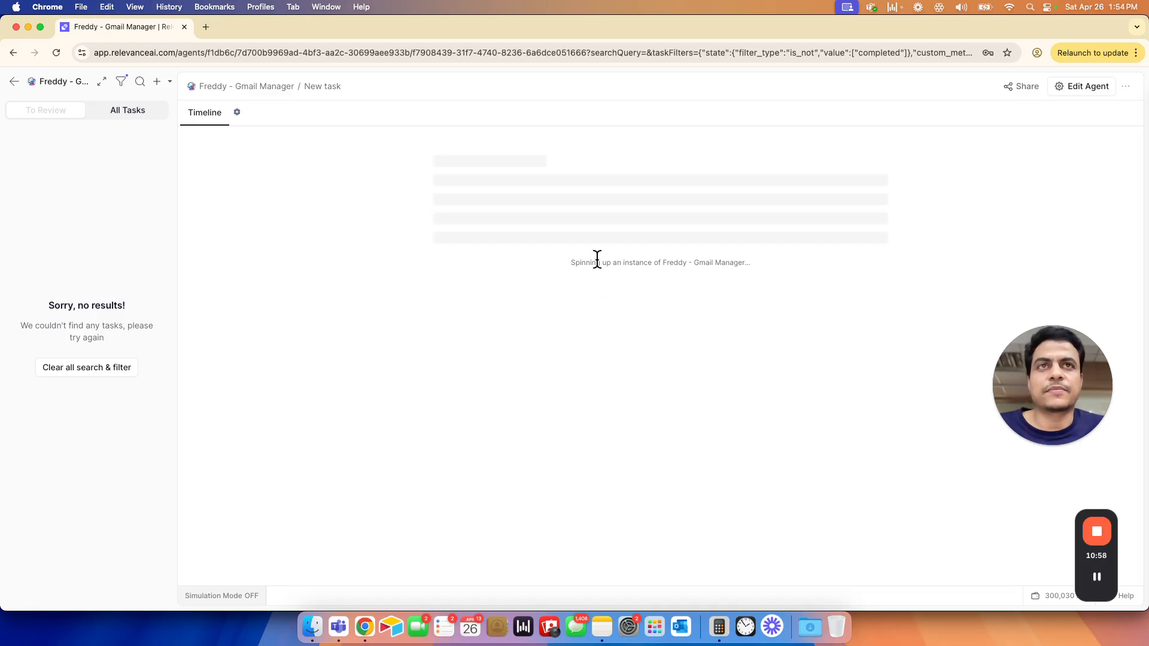
- Start a new task for the agent with the request "GEt me latest 5 emails from my mailbox"
left_click_drag(731, 264, 483, 258)
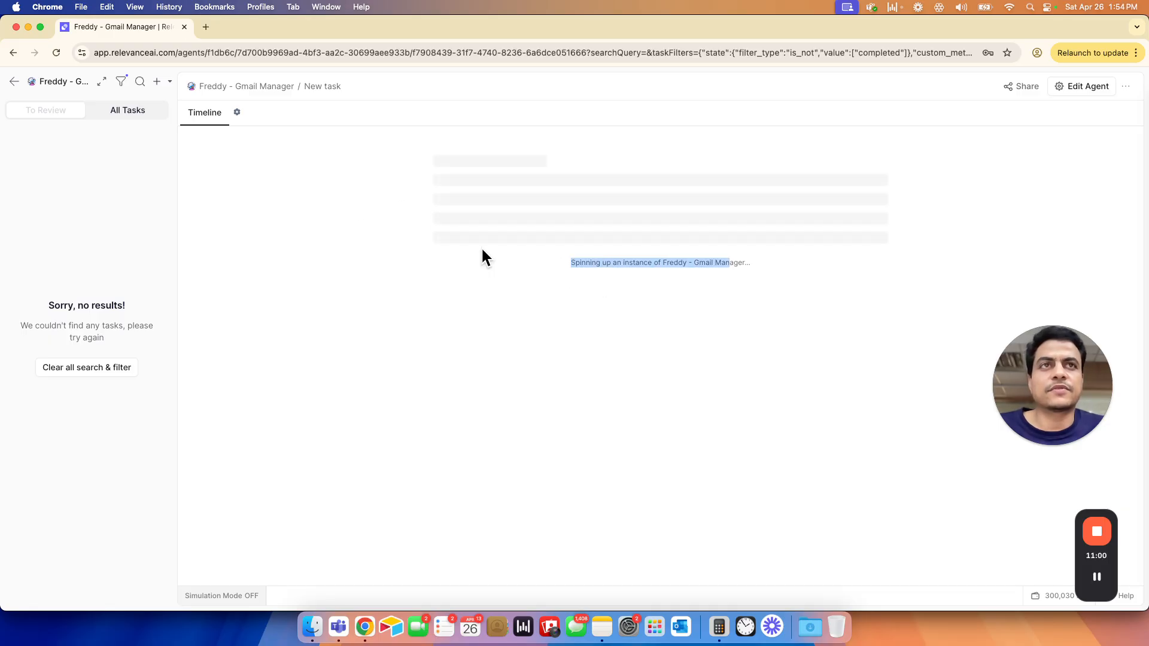
left_click(157, 84)
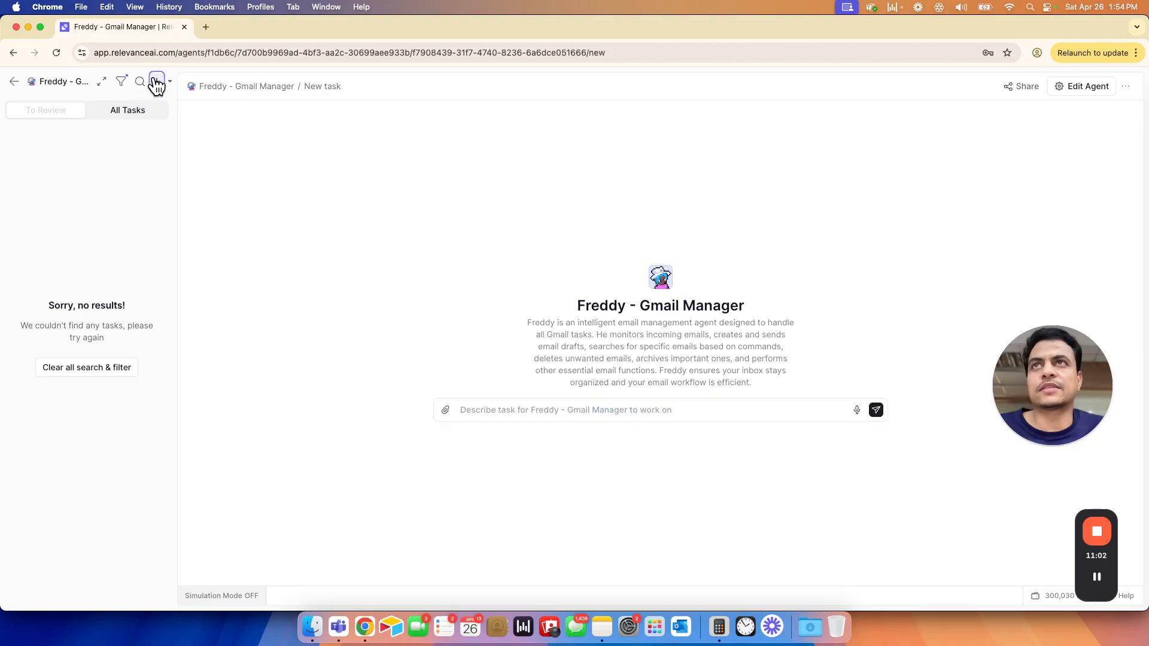
left_click(510, 406)
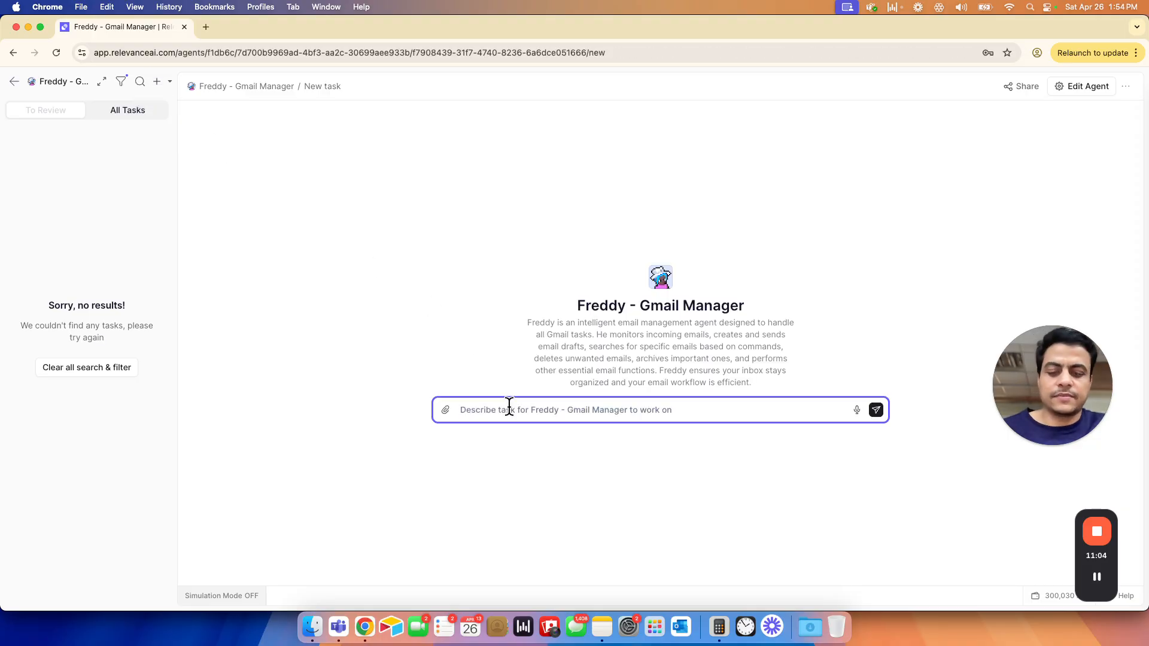
type("GEt")
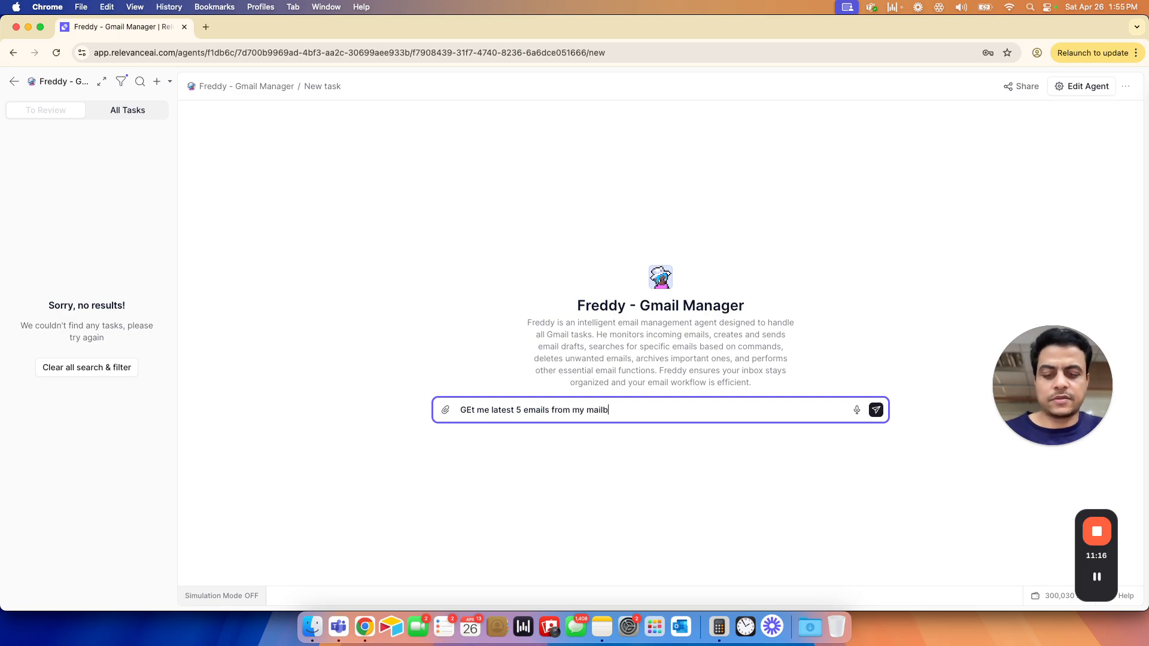
key("shift+Return")
key("Return")
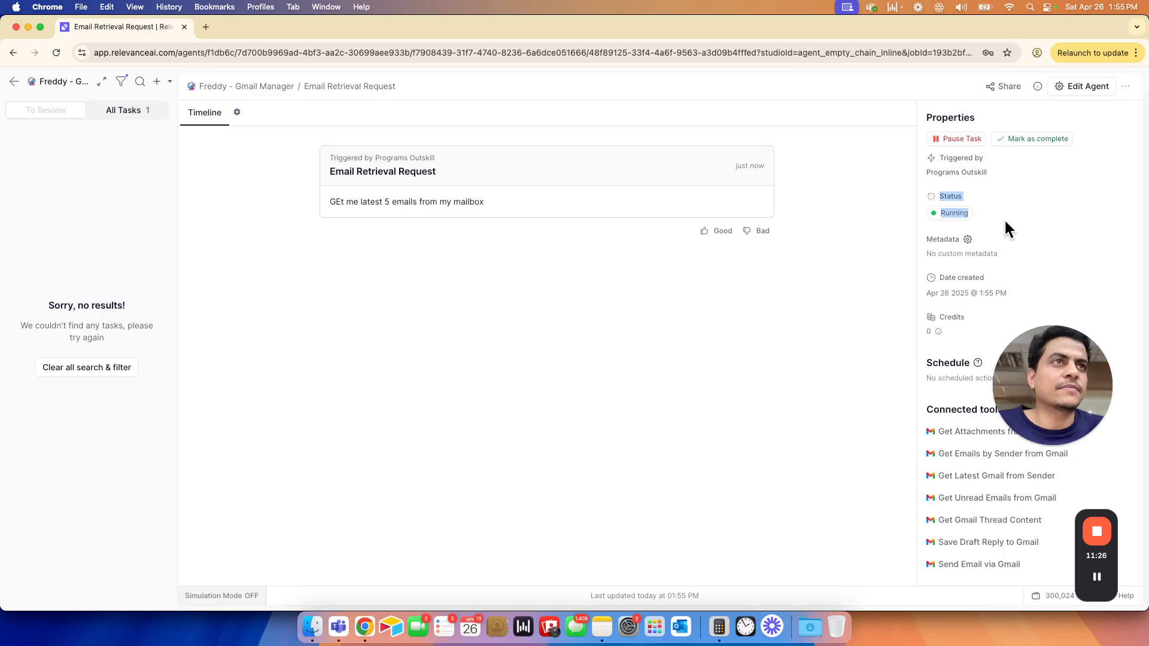
- Examine the inputs of the task's running Get Unread Emails from Gmail step and close its details
left_click(1020, 219)
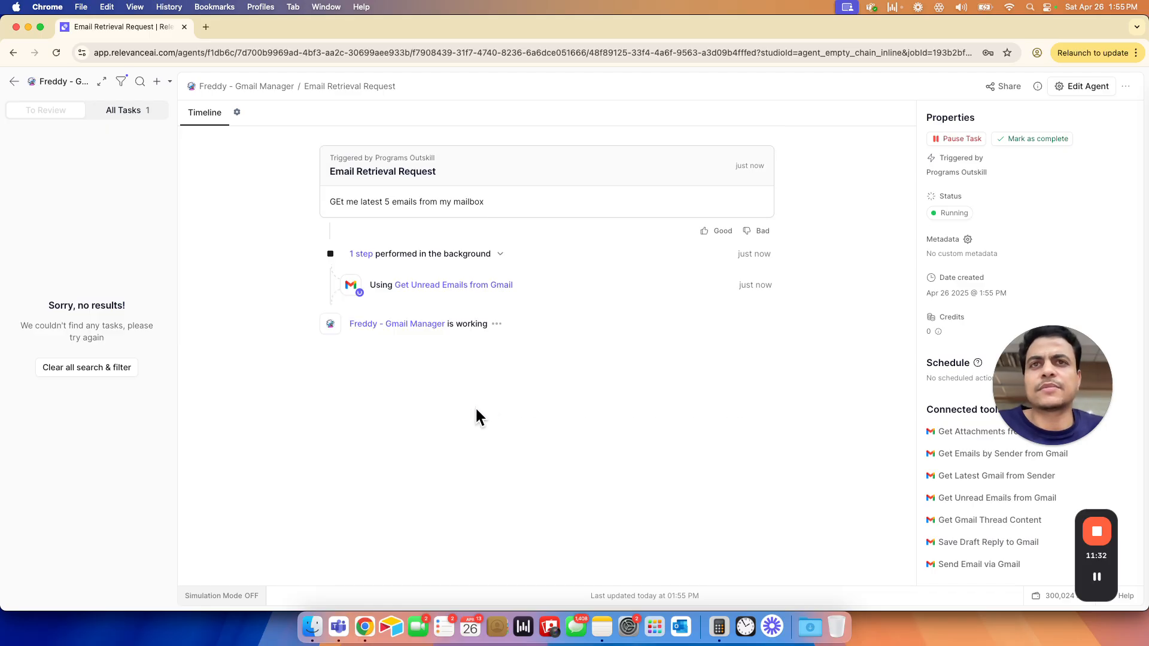
left_click(412, 289)
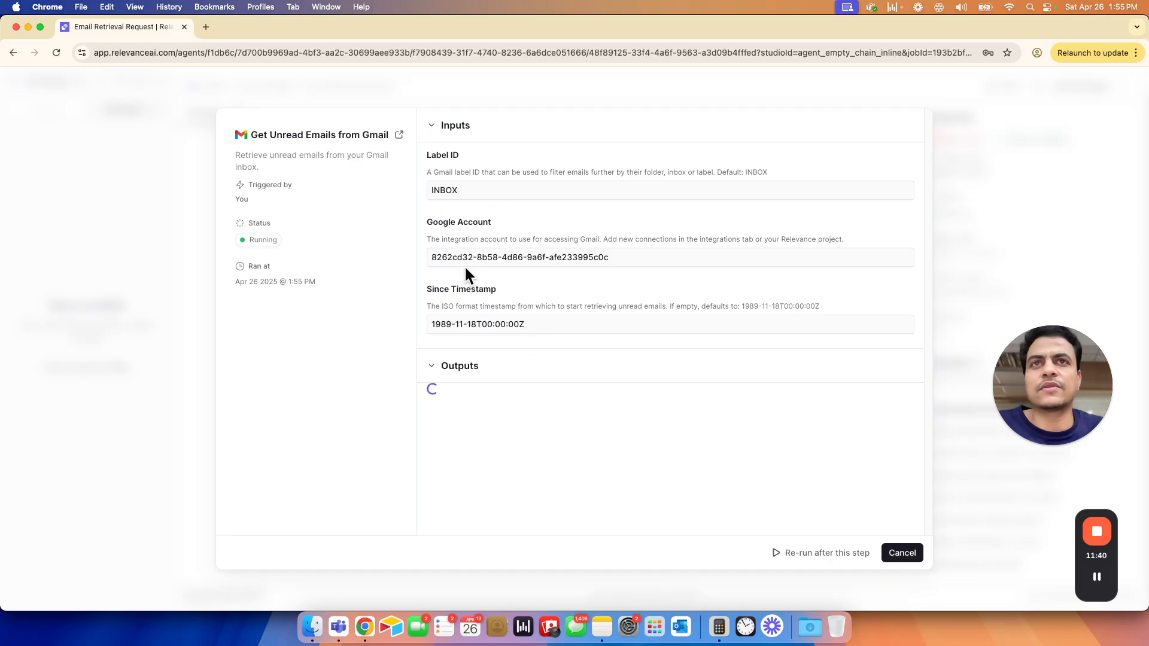
left_click_drag(444, 258, 542, 258)
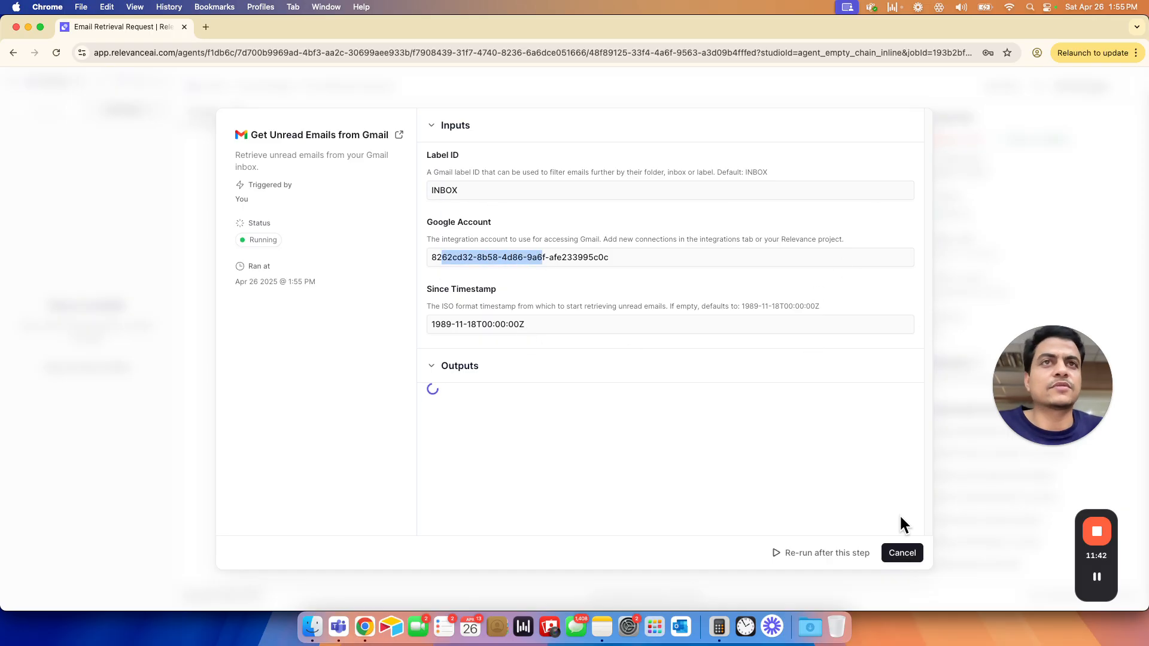
left_click(908, 554)
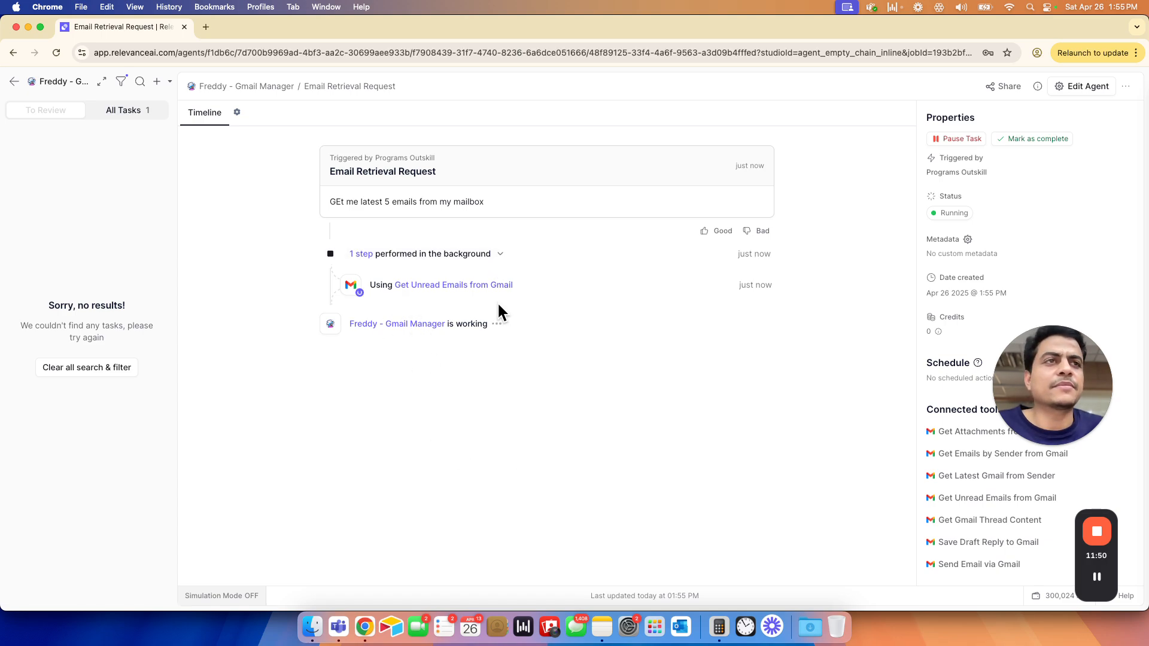
- Check the task's credit usage and view the available subscription plans with their monthly prices and credits
left_click_drag(1001, 378, 1049, 227)
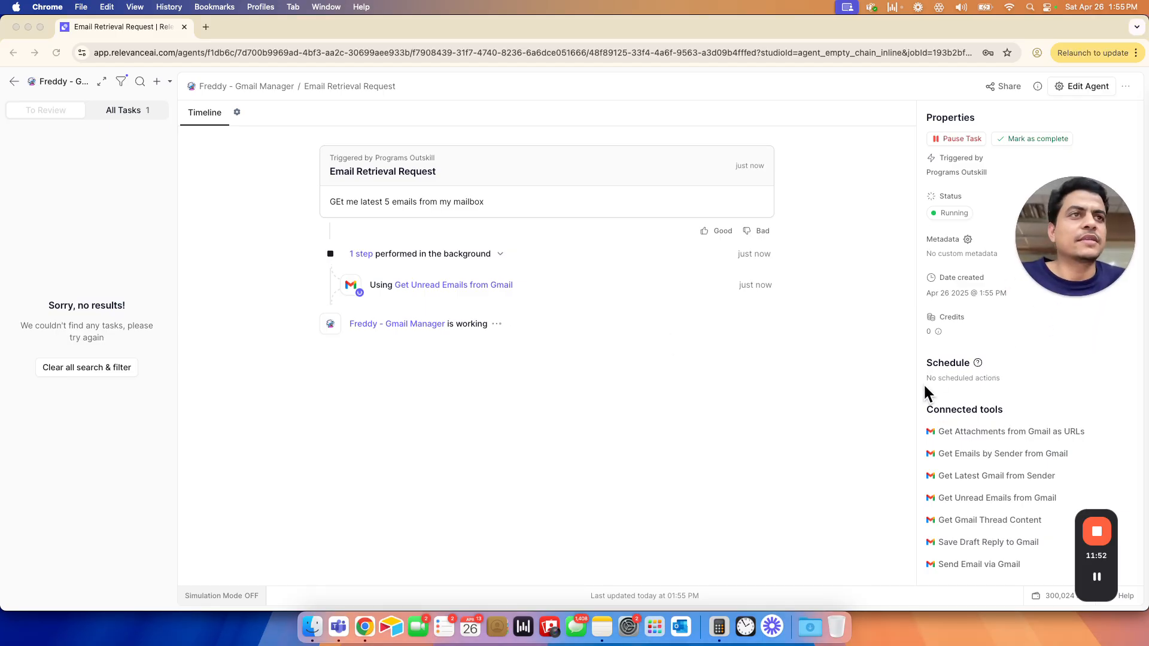
left_click_drag(927, 330, 937, 332)
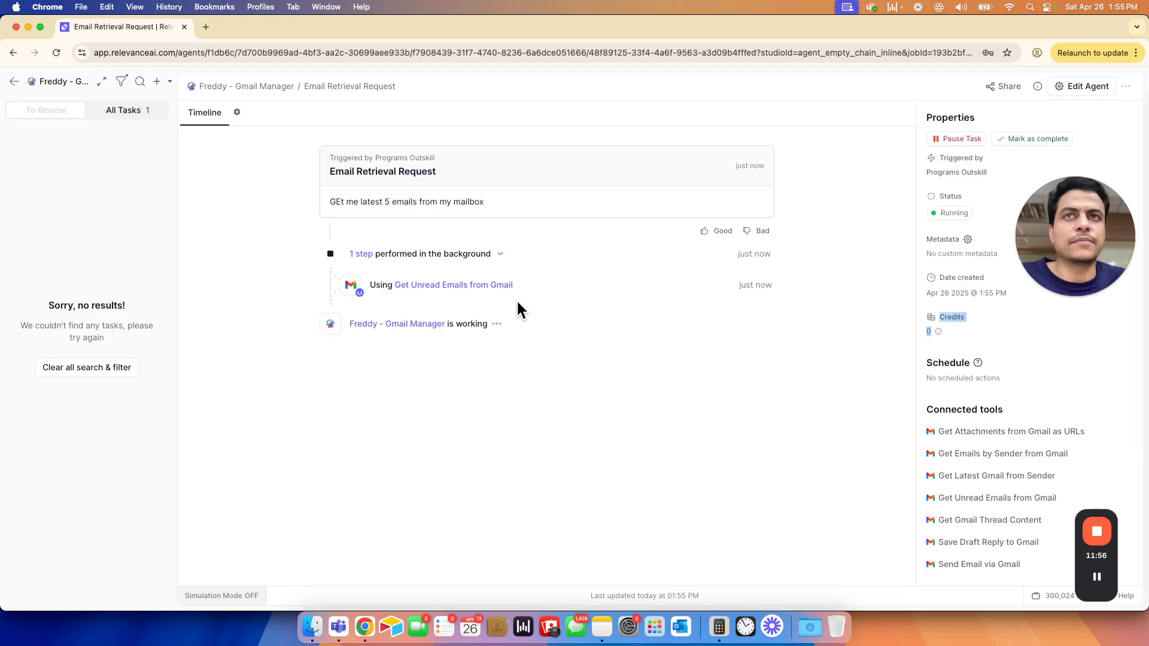
left_click(261, 339)
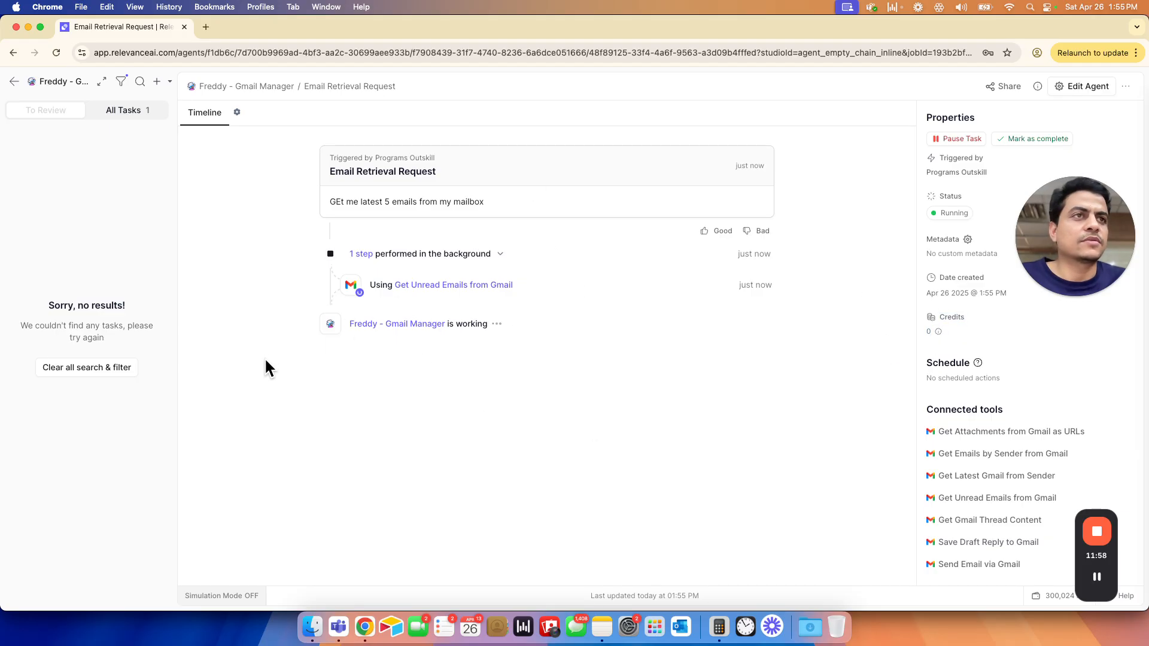
left_click_drag(1084, 576, 1059, 111)
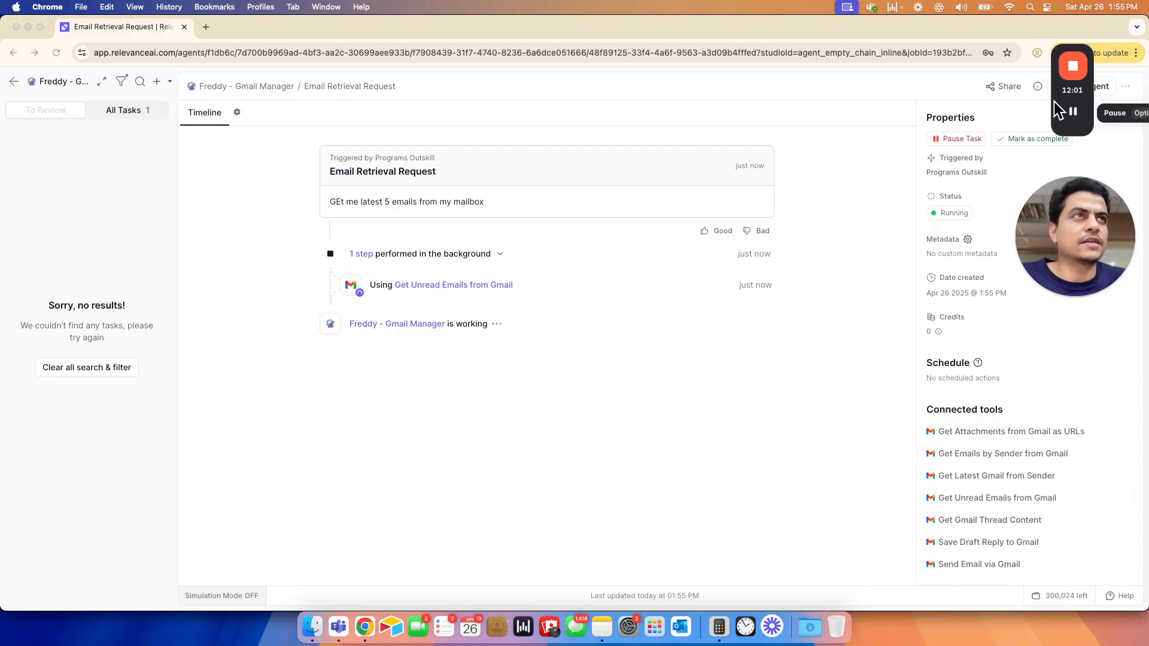
left_click(1043, 592)
left_click(1087, 594)
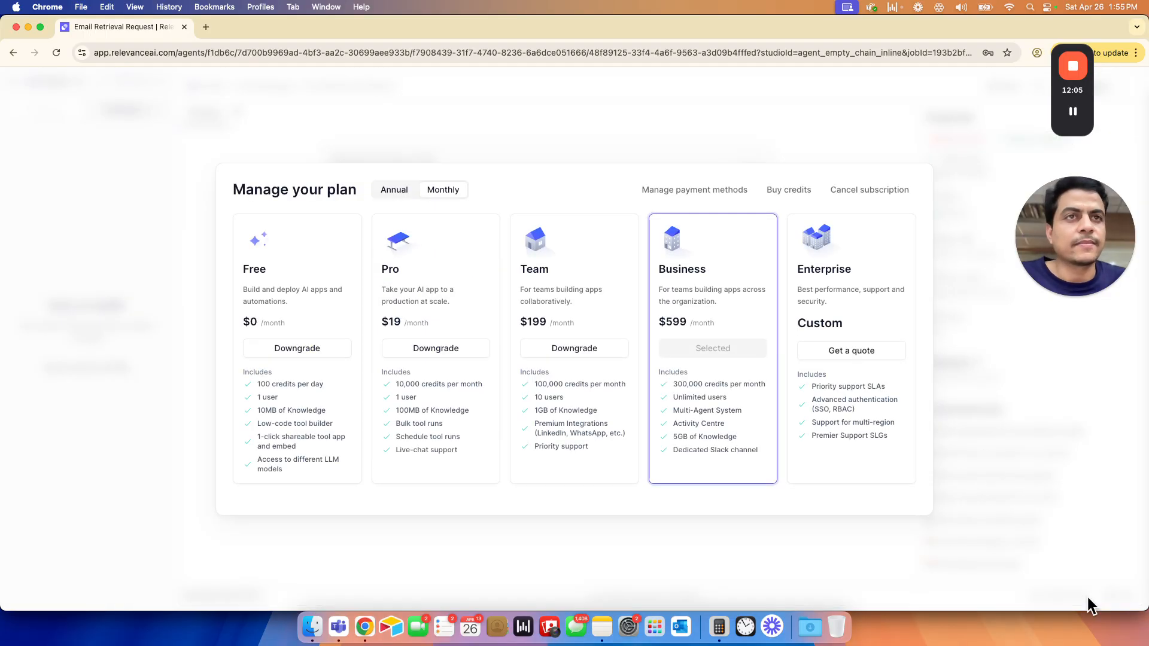
left_click(682, 538)
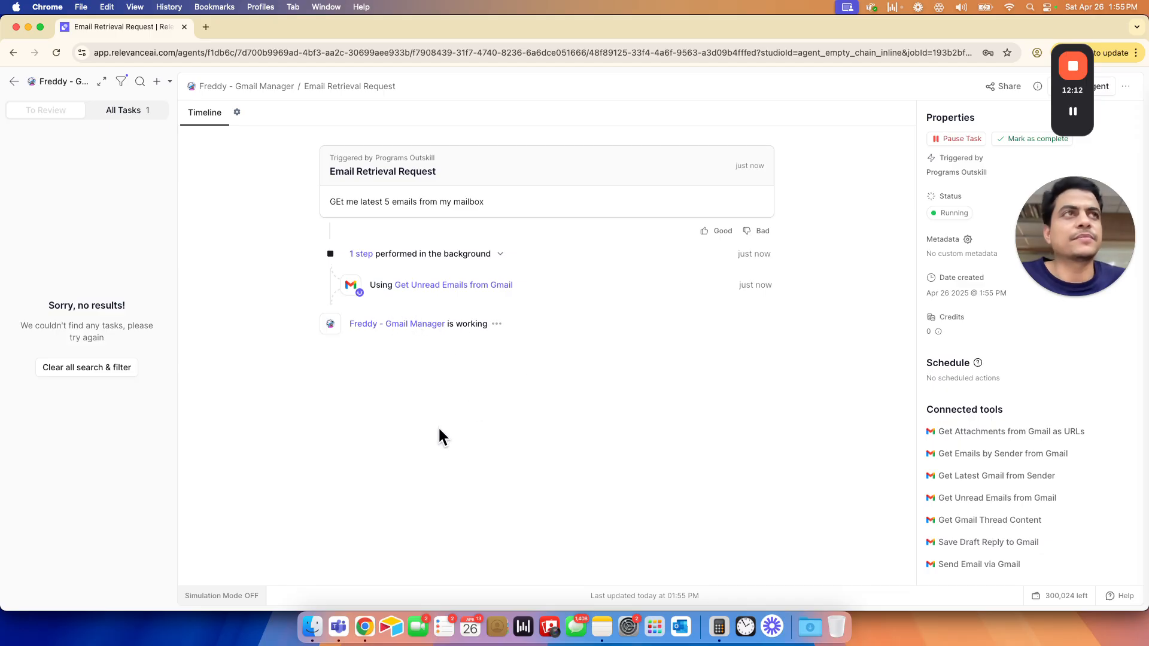
- Examine the finished Get Unread Emails from Gmail step's outputs, including the unread_emails table's columns and rows, and close its details
mouse_move(1072, 114)
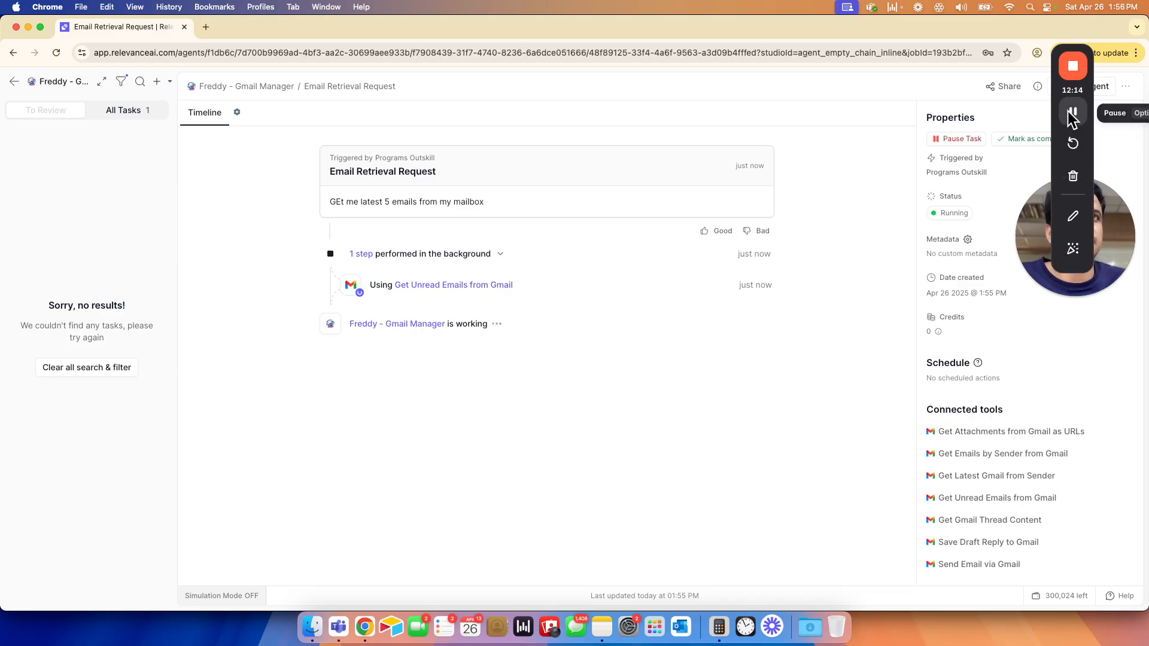
left_click(454, 285)
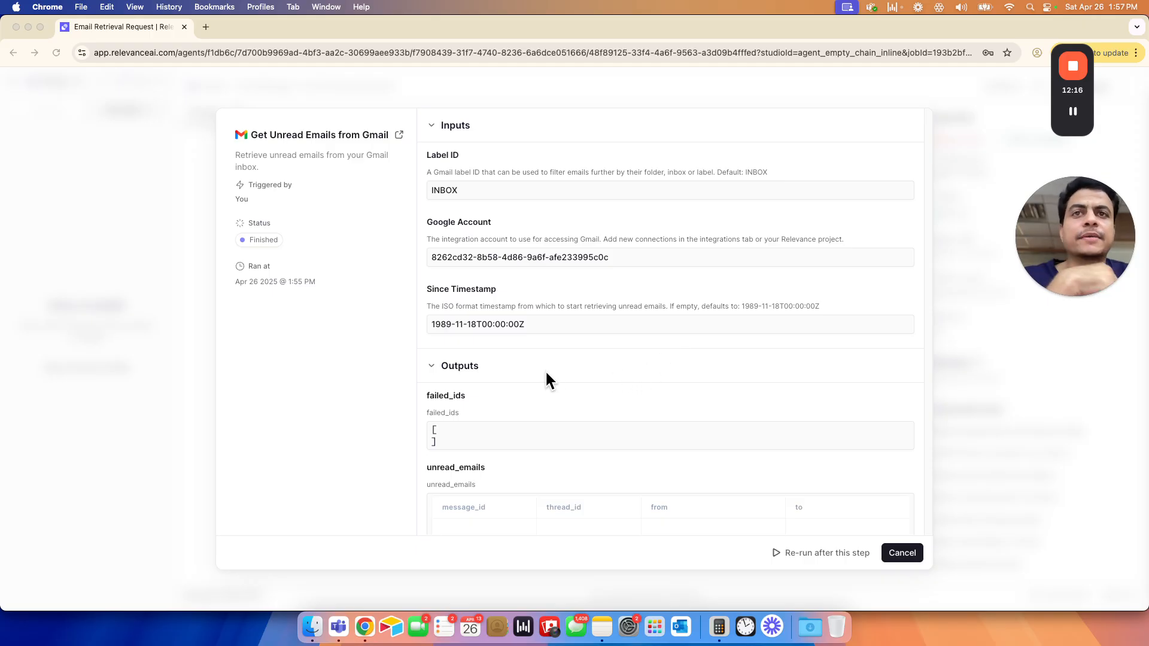
scroll(516, 401, "down", 3)
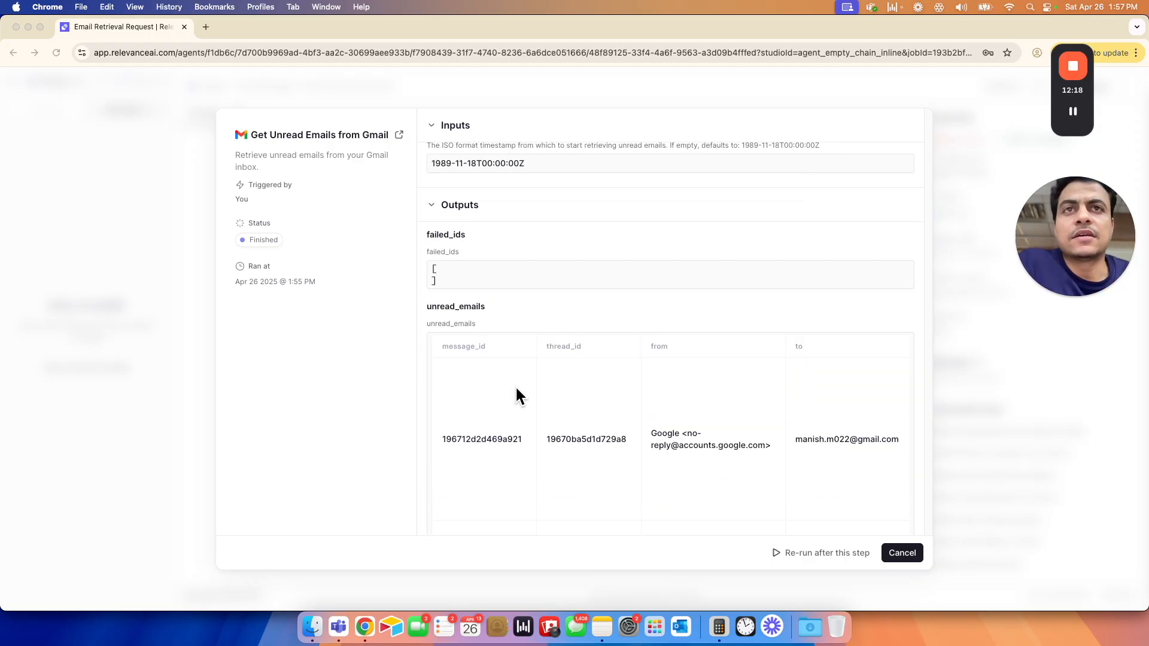
scroll(543, 383, "down", 3)
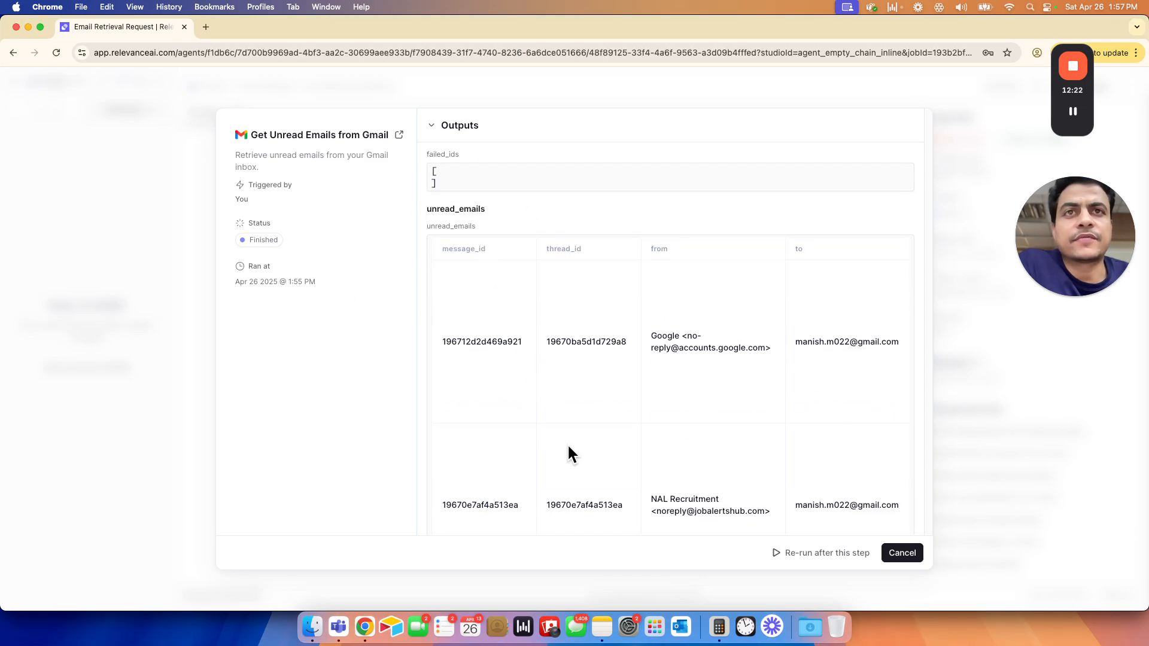
scroll(568, 455, "down", 10)
scroll(728, 376, "up", 10)
scroll(725, 378, "down", 10)
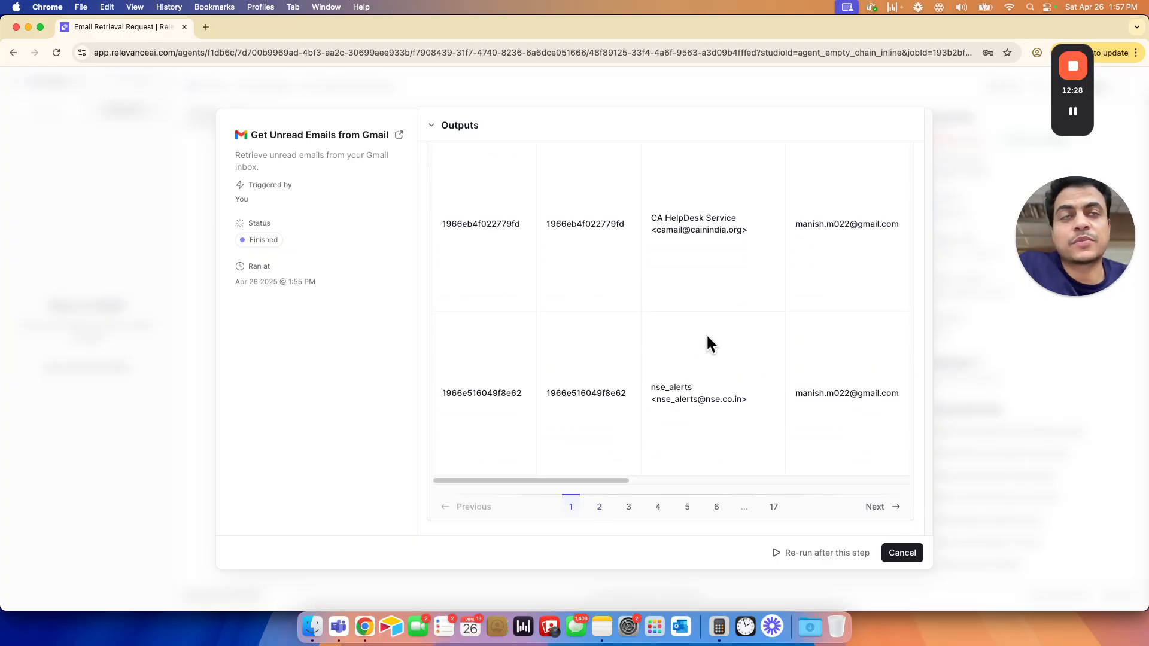
scroll(707, 336, "up", 15)
scroll(706, 343, "down", 4)
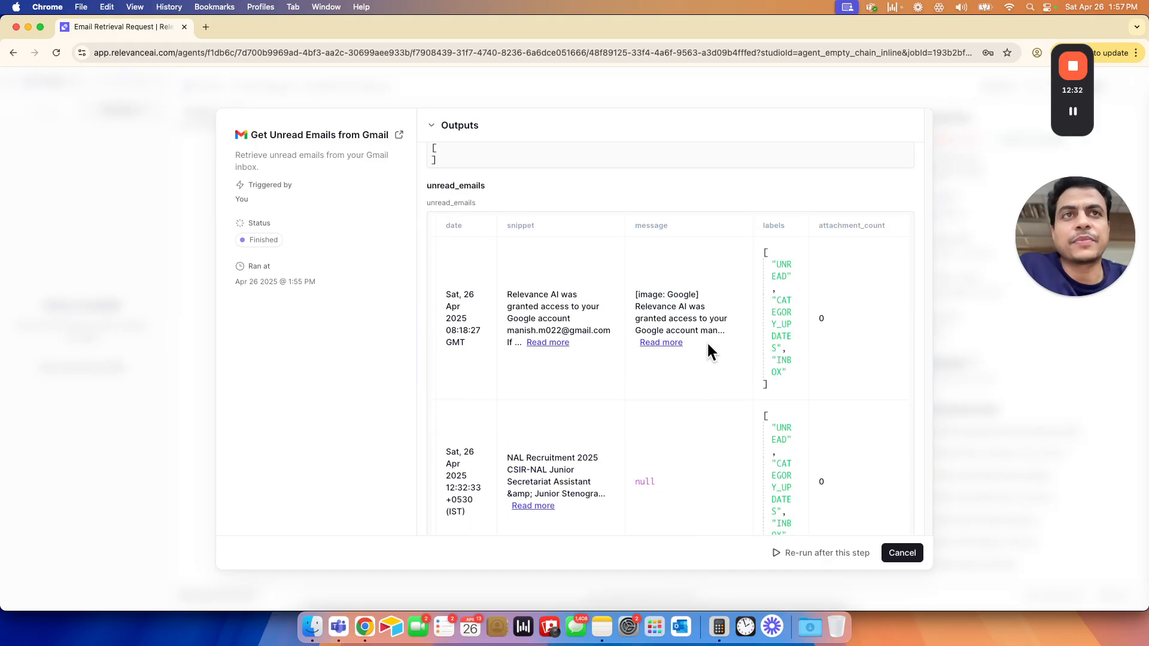
scroll(706, 341, "left", 10)
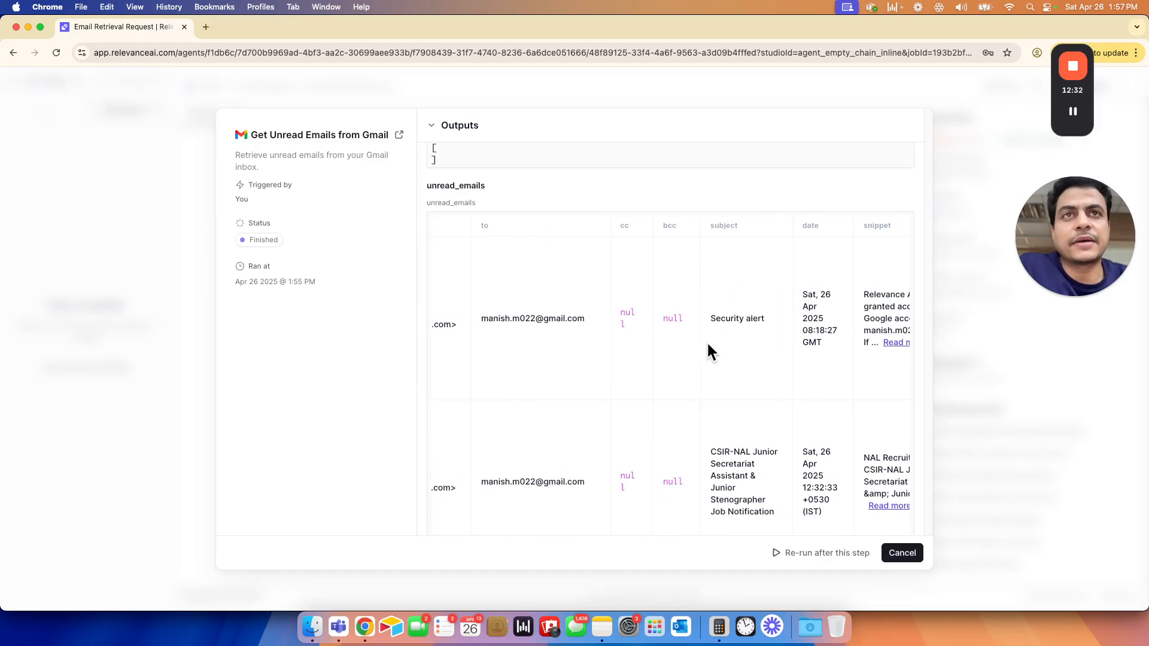
left_click(893, 554)
- Read the opening of the agent's reply and the first emails it lists in the task timeline
scroll(575, 447, "up", 1)
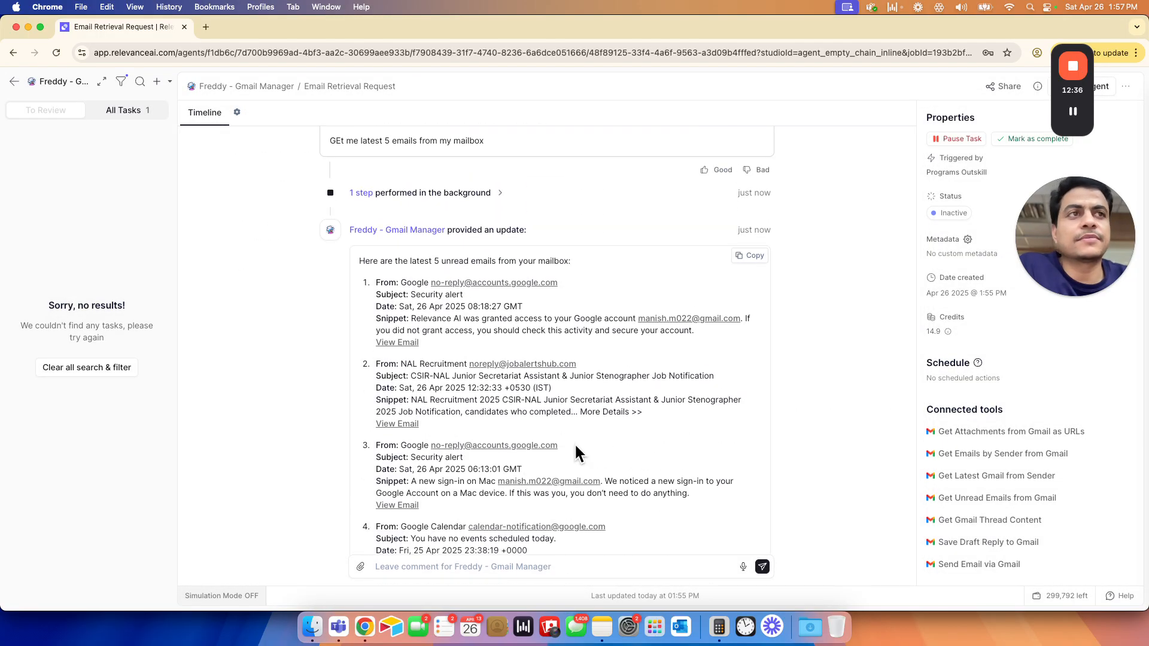
left_click_drag(370, 262, 493, 274)
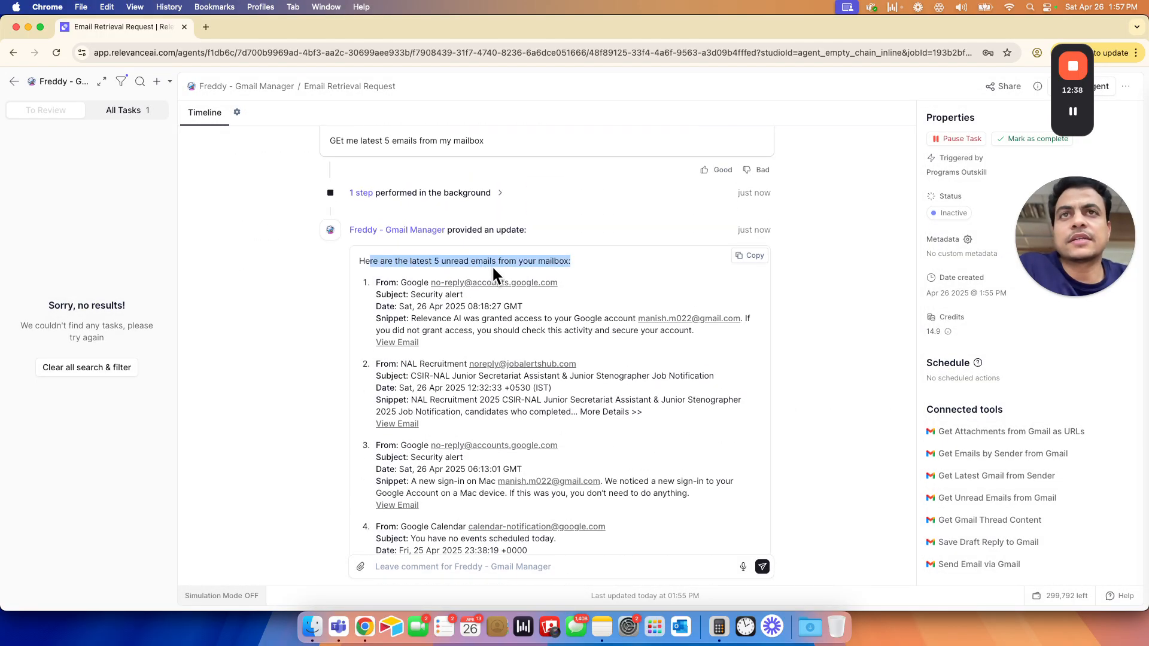
left_click(411, 316)
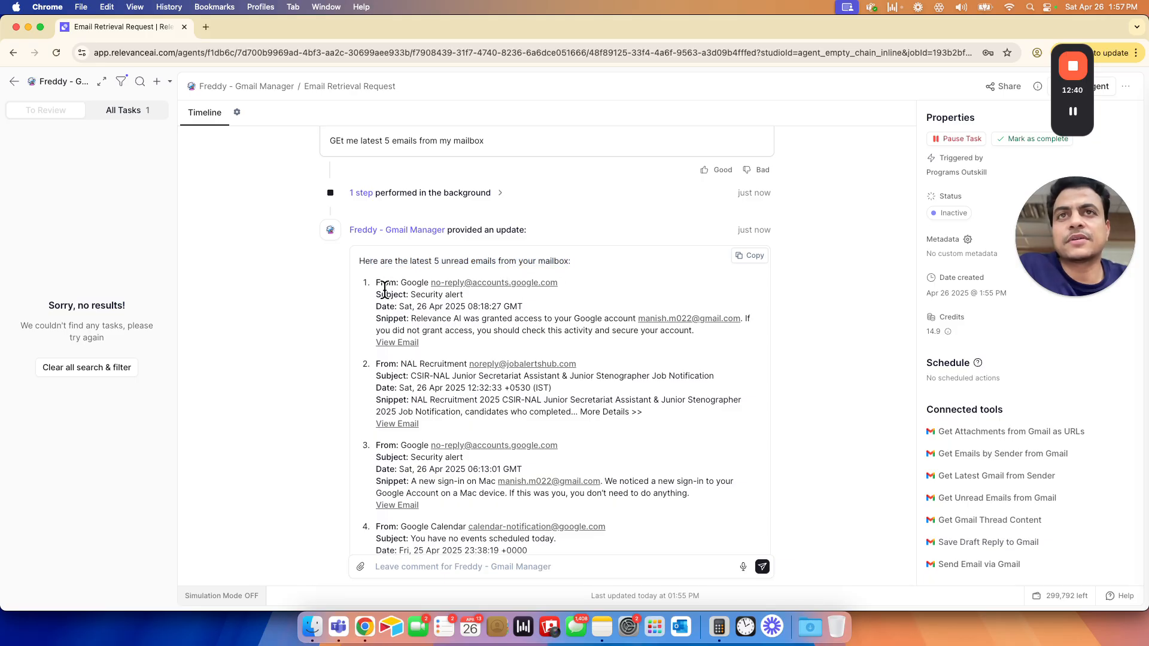
- Open Gmail in a new browser tab and display the All Mail folder
left_click(206, 27)
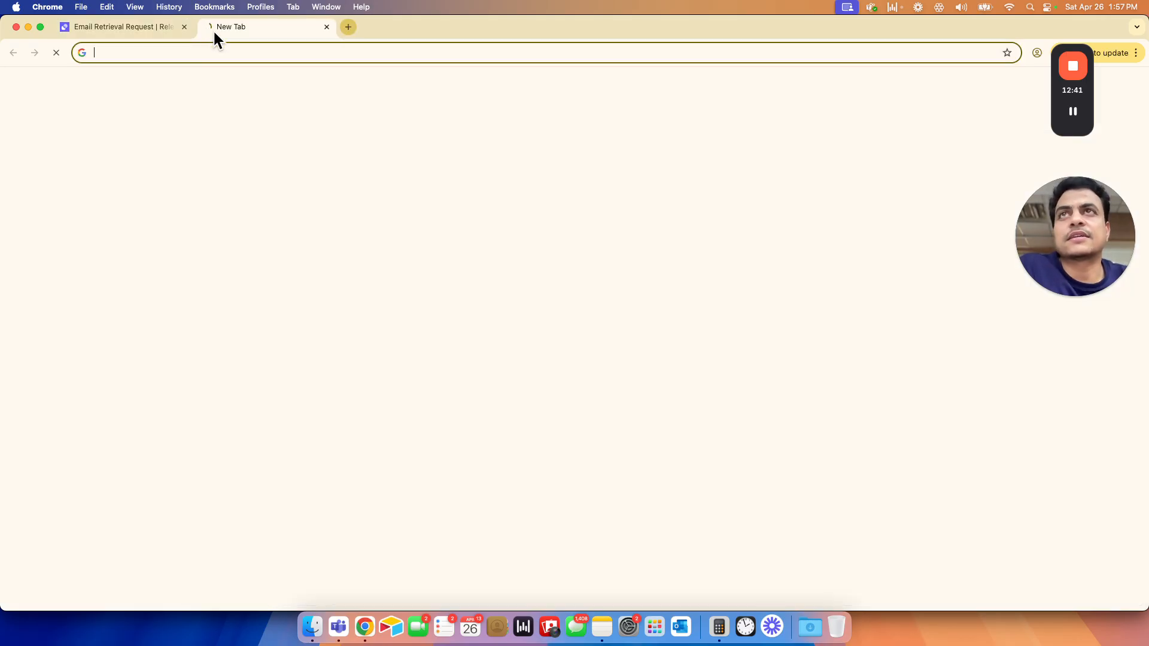
left_click(239, 52)
left_click(303, 389)
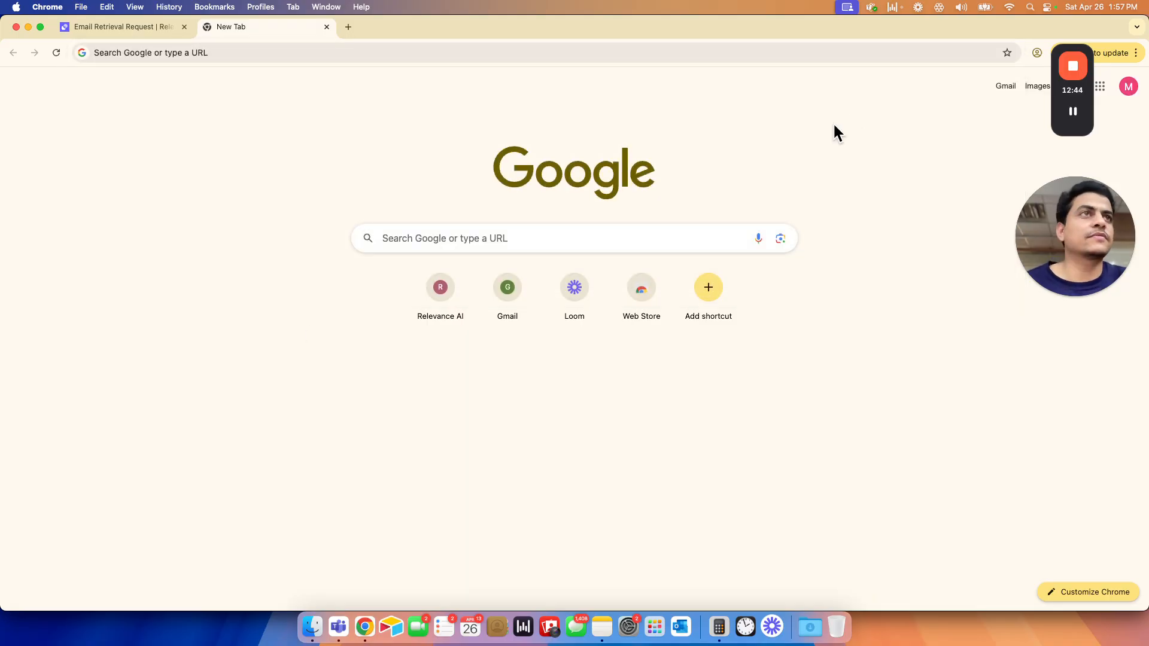
left_click(1002, 88)
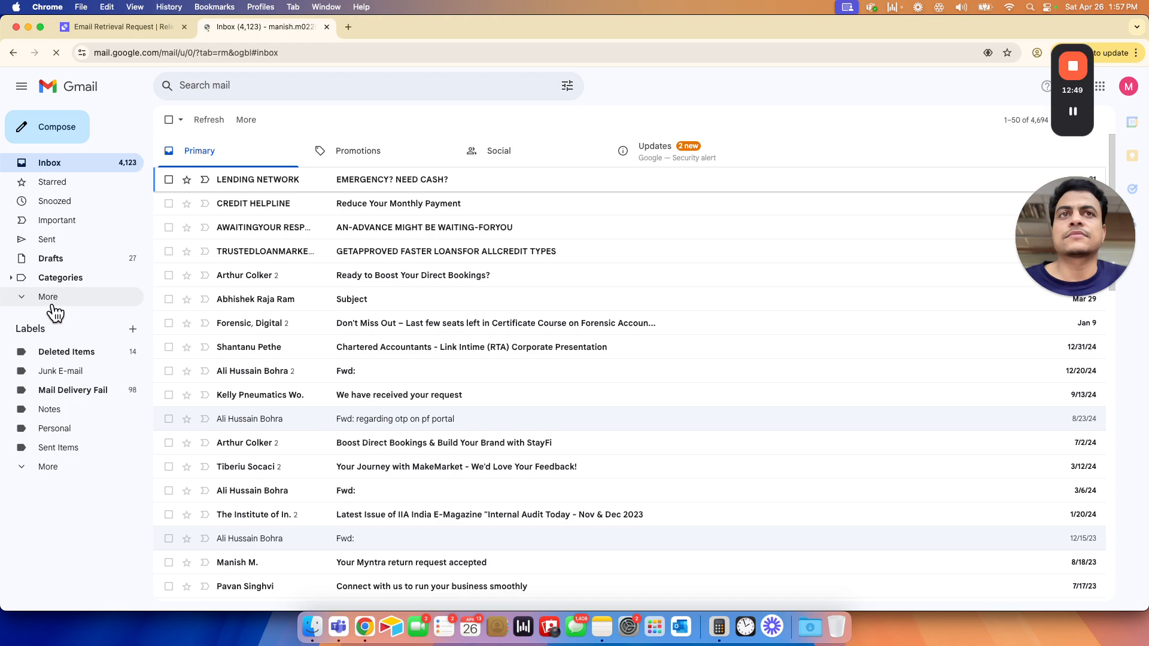
left_click(50, 299)
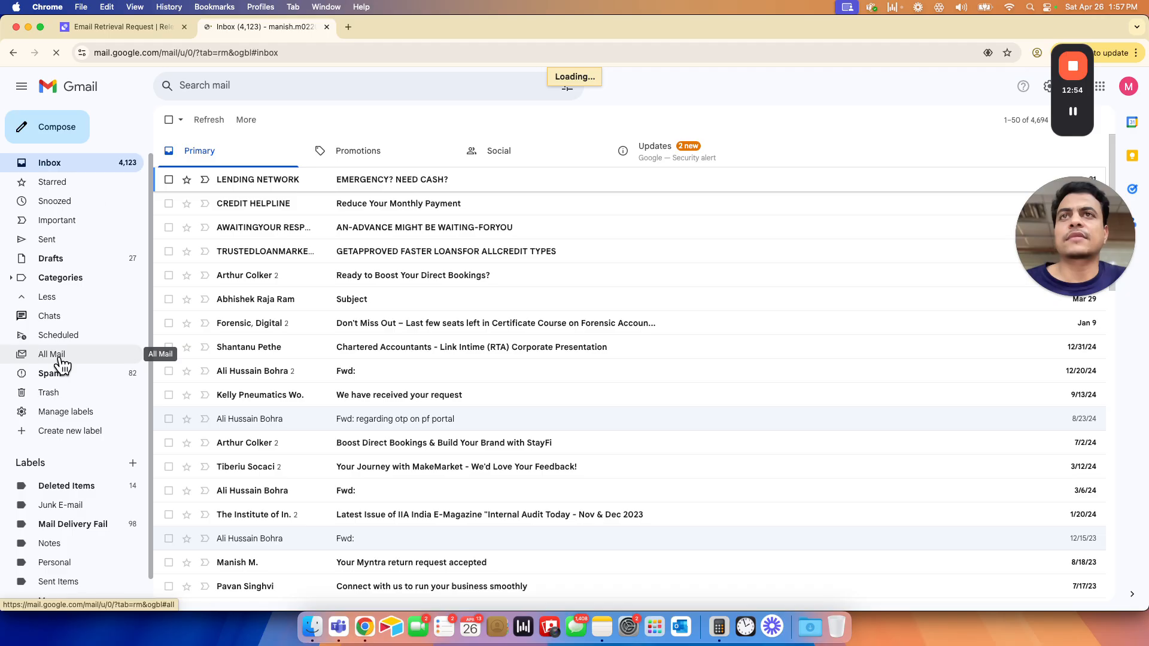
left_click(60, 358)
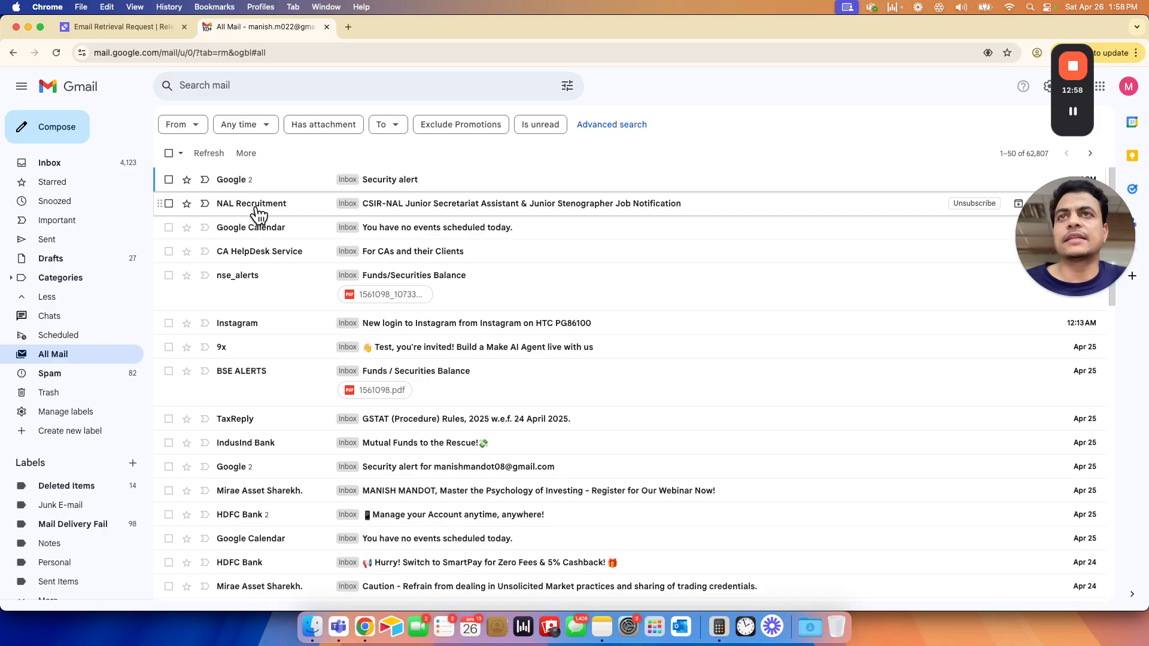
- Return to the agent's task and go through the sender, subject and date of each email in its reply
left_click(144, 29)
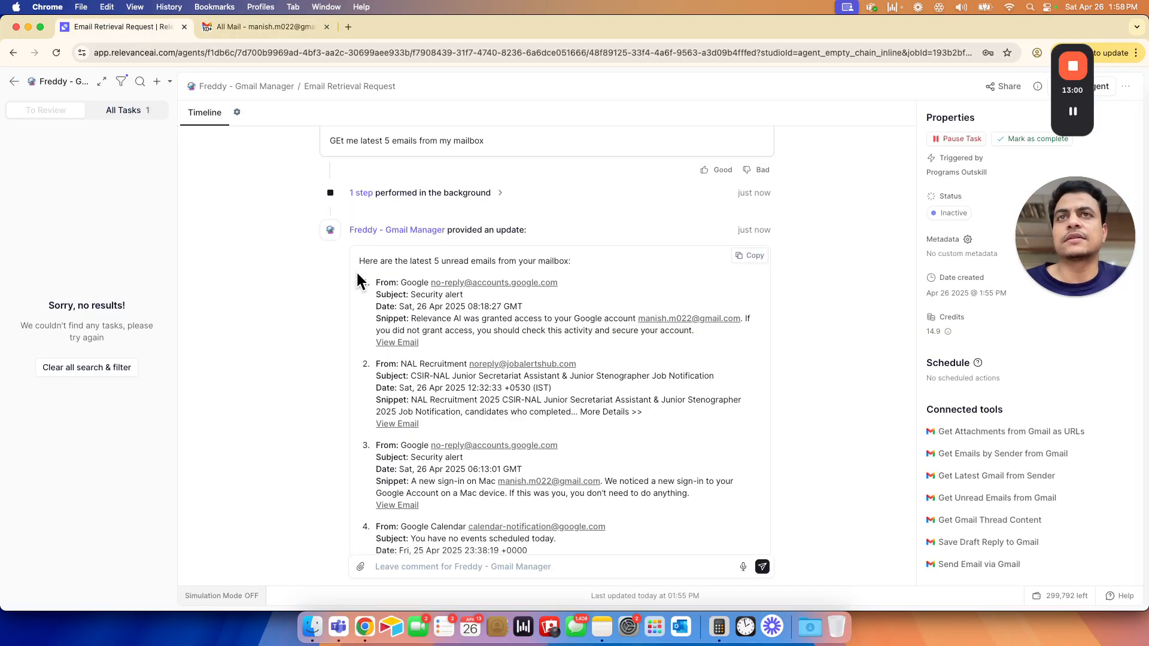
left_click_drag(383, 282, 455, 295)
left_click_drag(409, 364, 525, 377)
left_click_drag(397, 445, 433, 467)
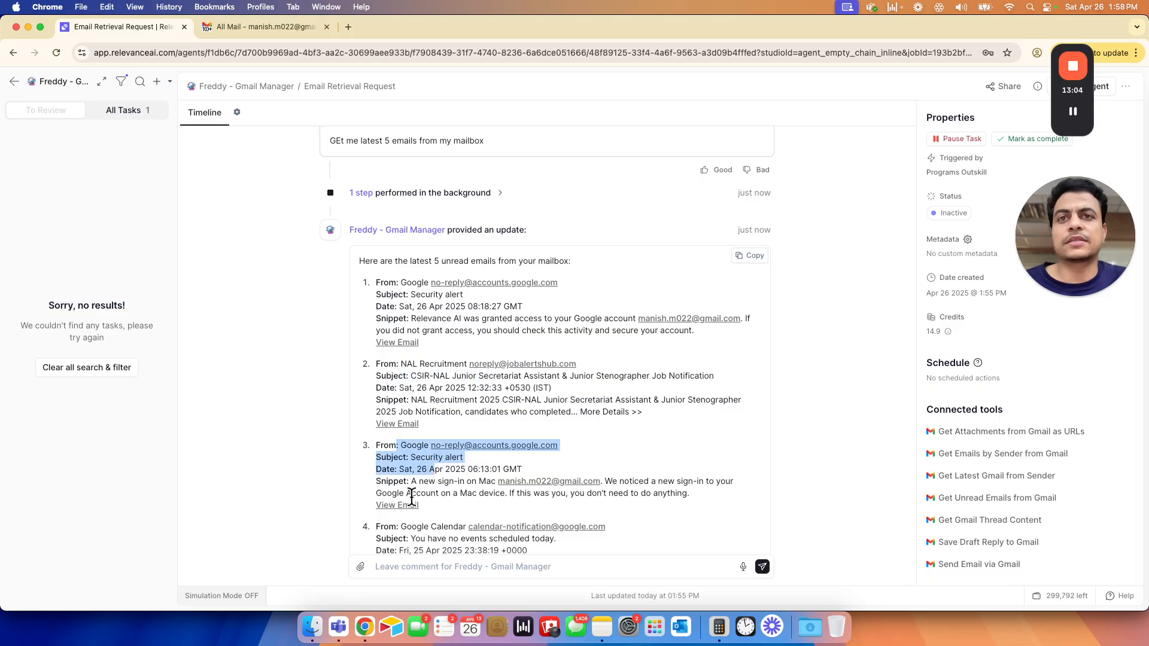
scroll(412, 497, "down", 2)
left_click_drag(396, 405, 409, 501)
left_click(397, 466)
- Switch to Gmail and open the Google "Security alert" conversation in All Mail to check its messages
key("ctrl+Tab")
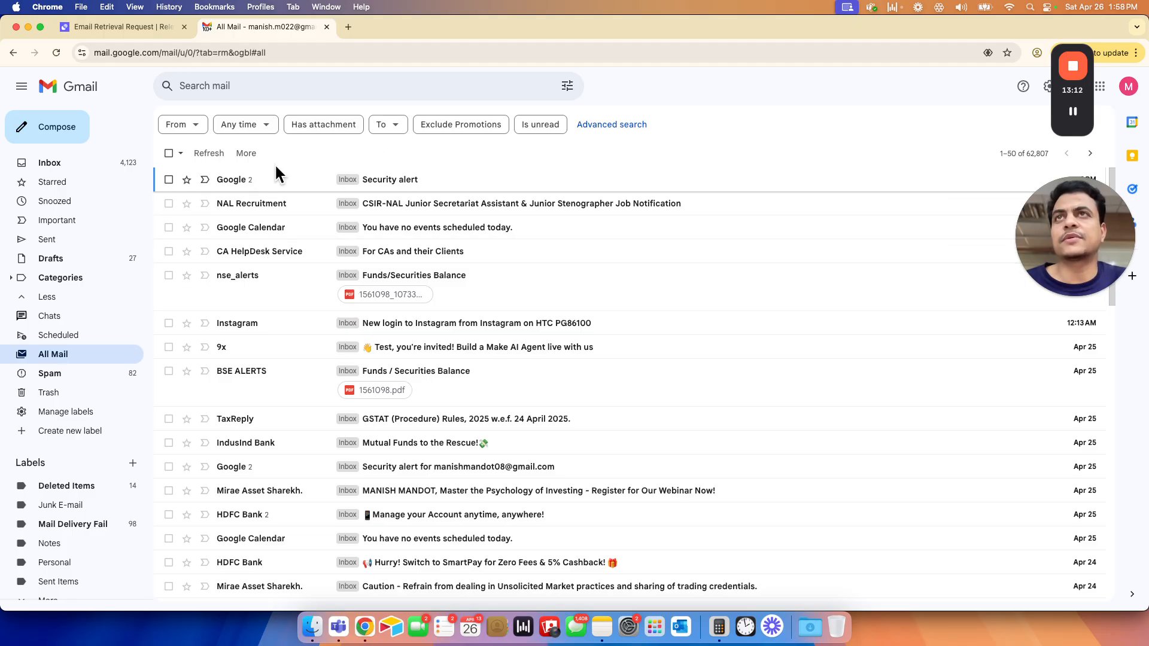
left_click(235, 183)
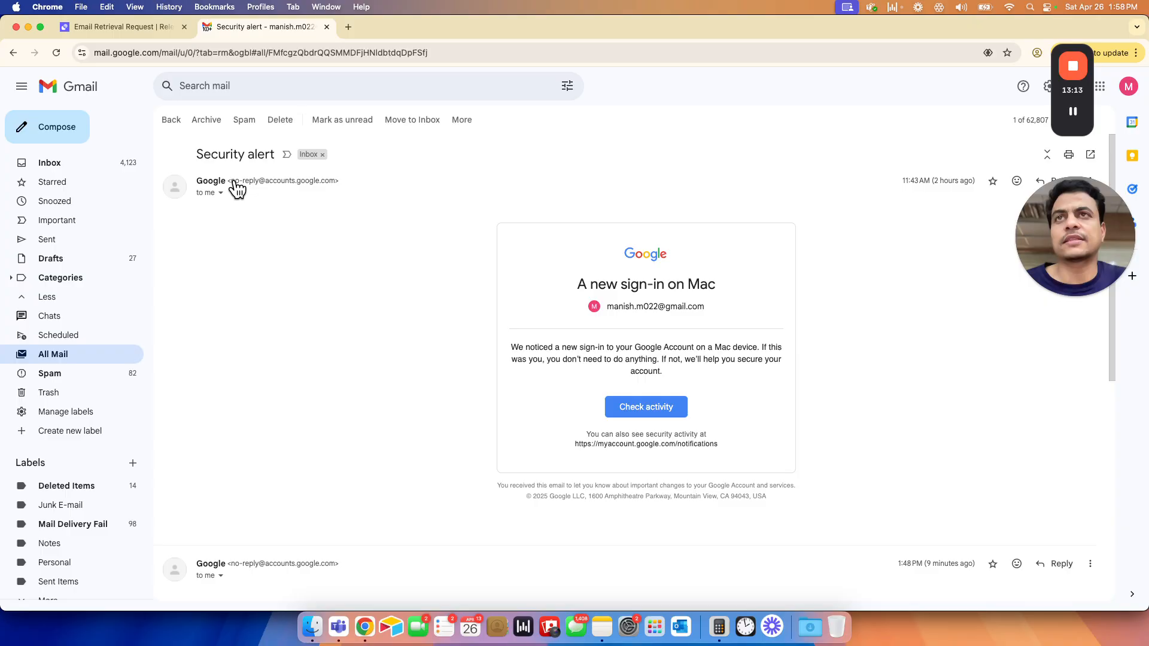
scroll(233, 187, "down", 3)
scroll(234, 183, "up", 2)
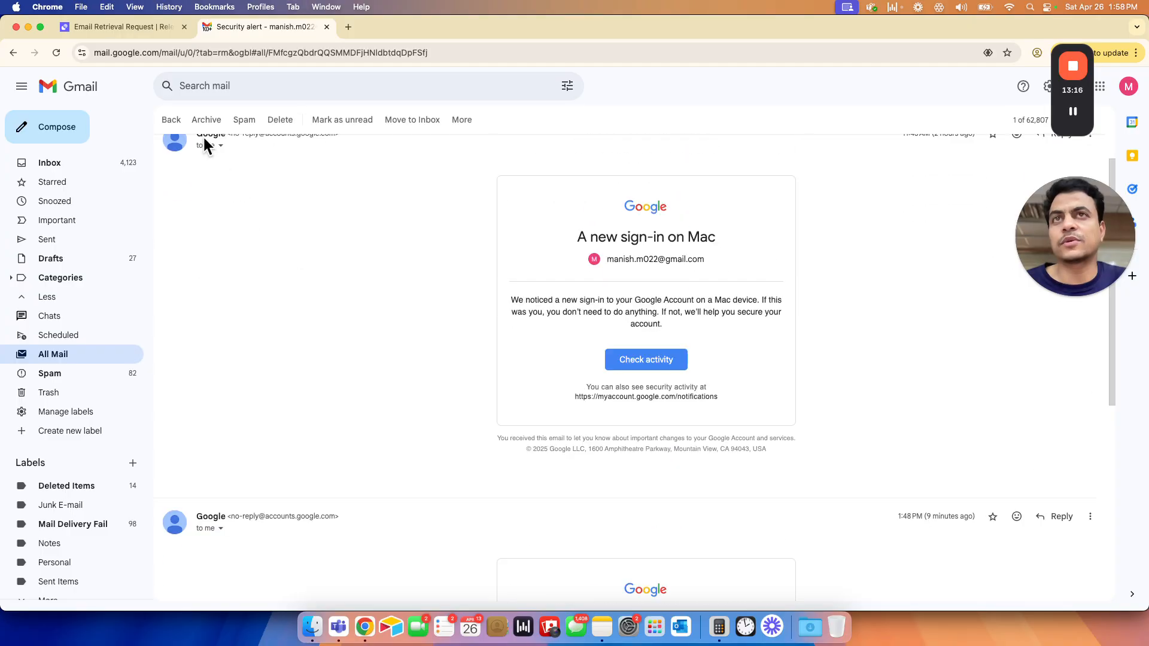
- Return to the Email Retrieval Request task in Relevance AI and mark it as complete
left_click(123, 27)
scroll(519, 316, "up", 5)
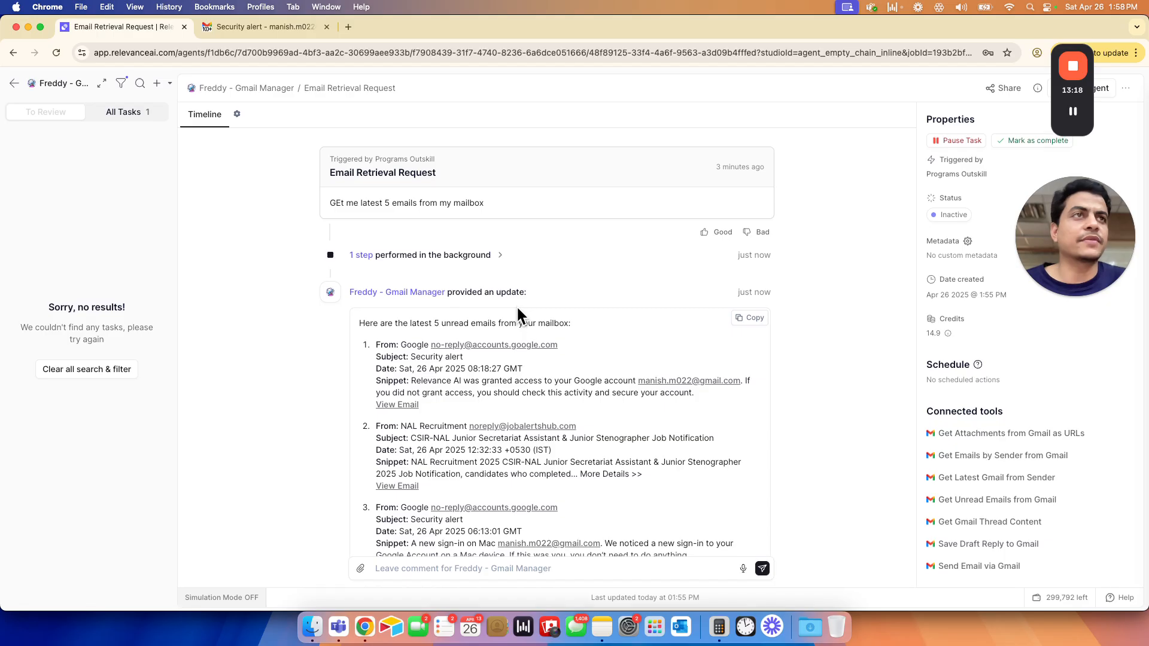
left_click(1018, 141)
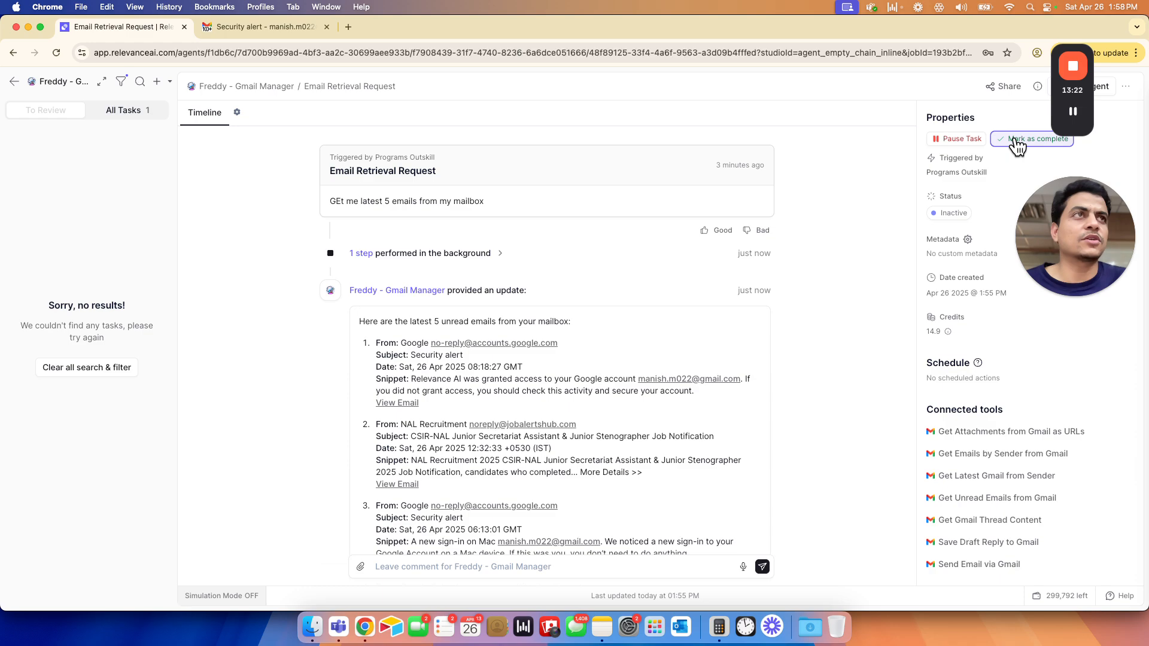